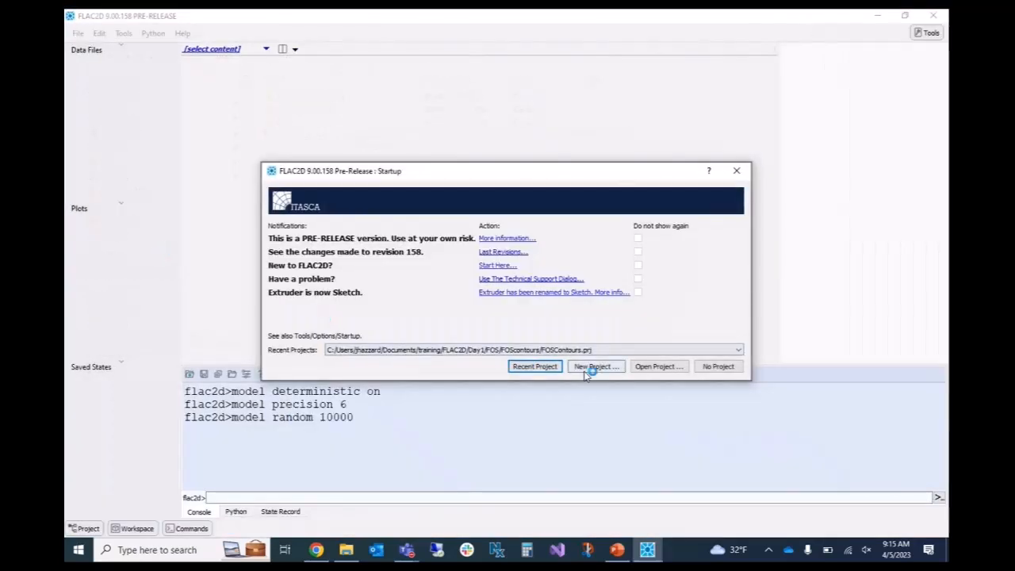
# - Create a new project file named slope in the Documents folder training/FLAC2D/Day3/1_landfill_slope
pyautogui.click(594, 368)
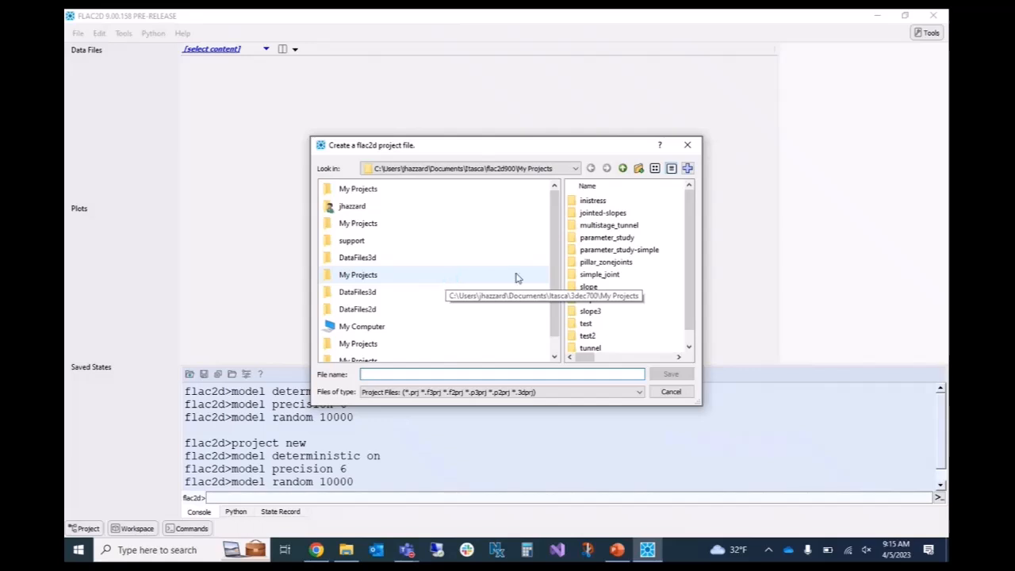
pyautogui.click(624, 169)
pyautogui.click(625, 169)
pyautogui.click(624, 169)
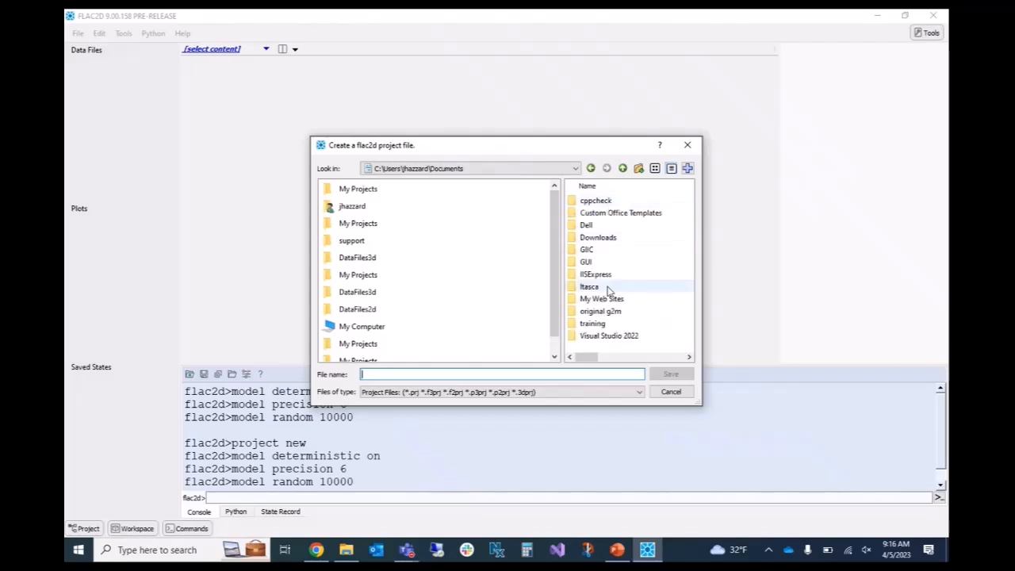
pyautogui.doubleClick(593, 324)
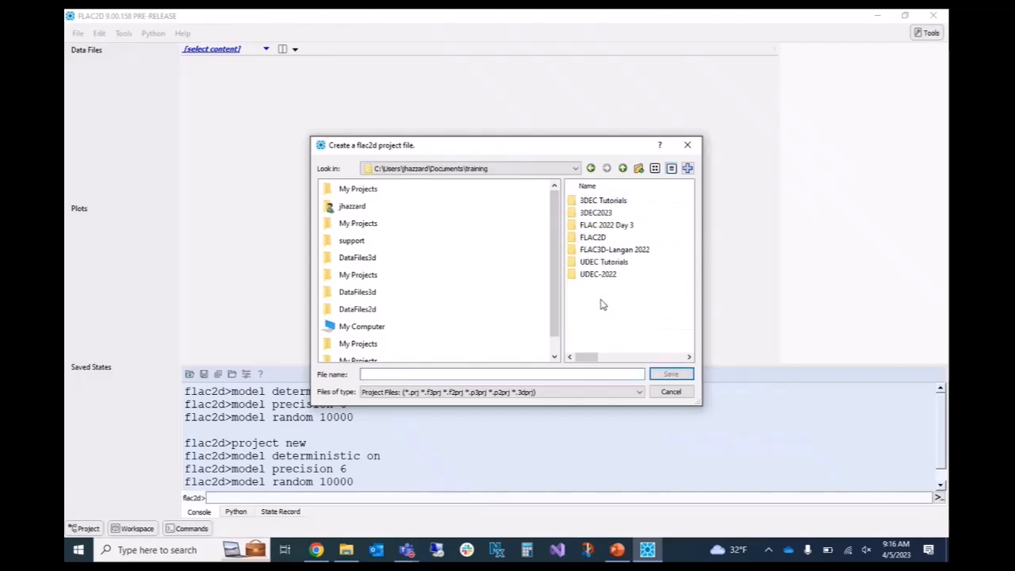
pyautogui.doubleClick(596, 239)
pyautogui.doubleClick(585, 212)
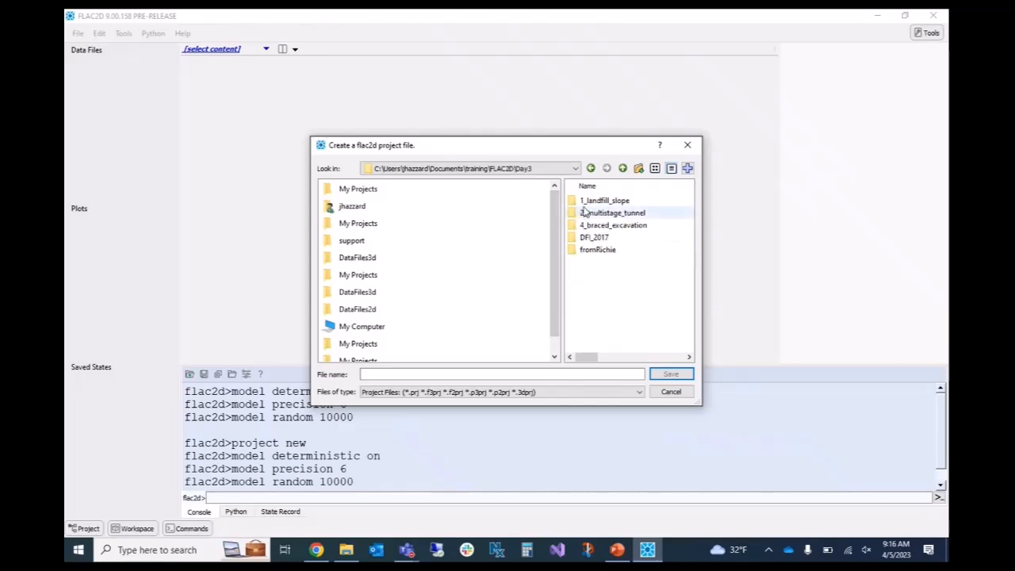
pyautogui.doubleClick(585, 201)
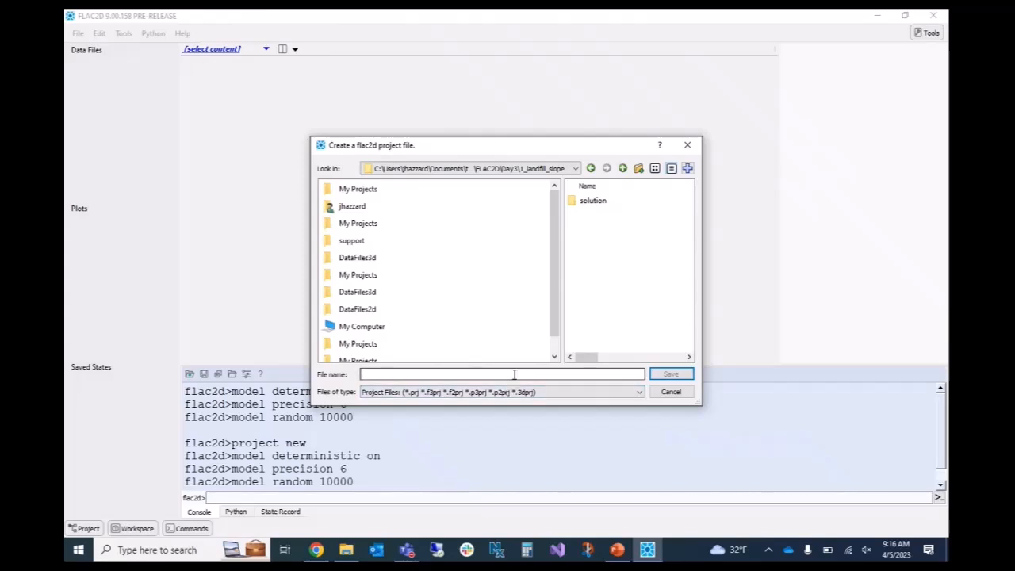
pyautogui.write('slope')
pyautogui.press('Return')
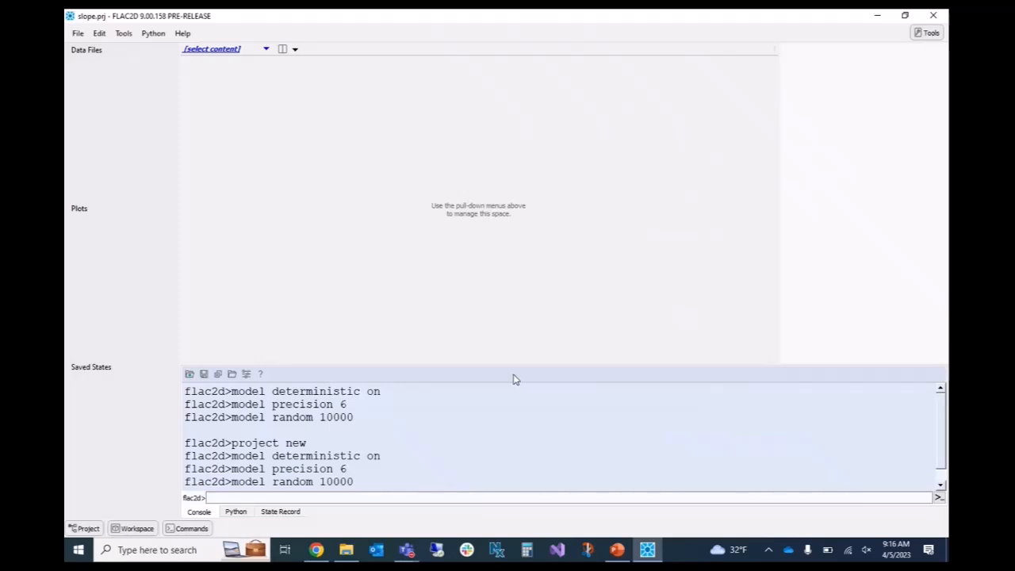
# - Create a new sketch set named slope
pyautogui.click(267, 50)
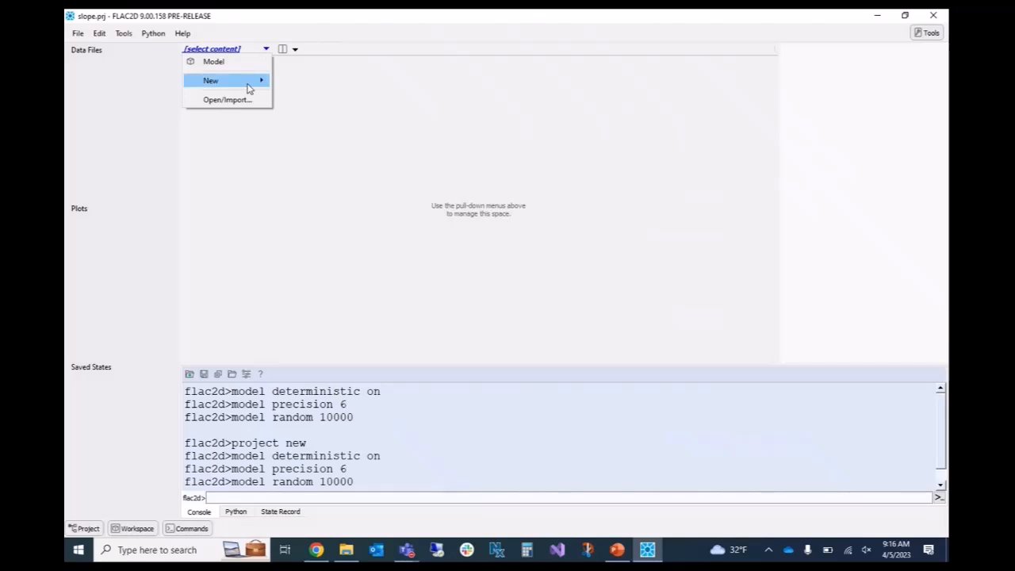
pyautogui.moveTo(251, 88)
pyautogui.click(297, 107)
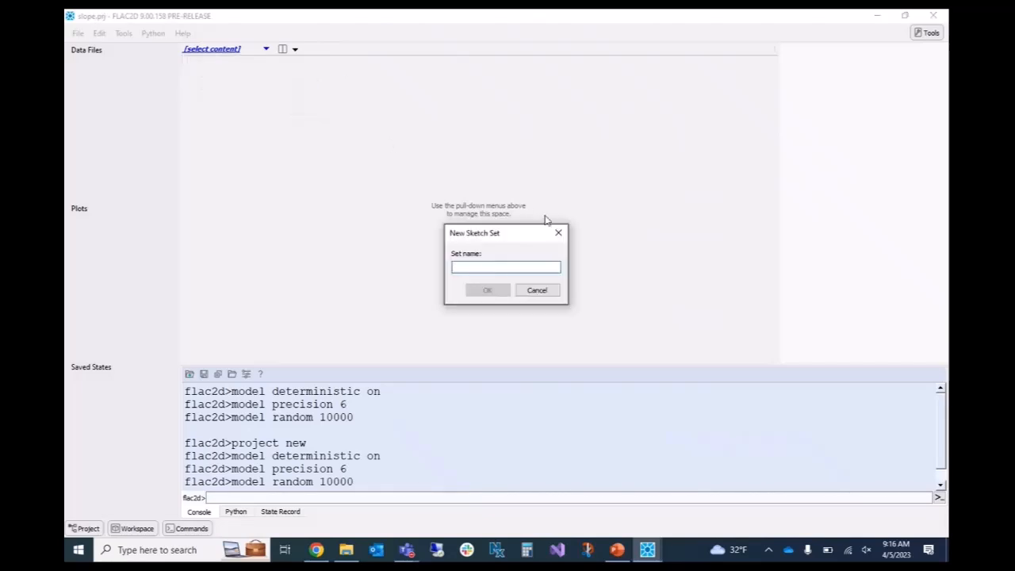
pyautogui.write('slope')
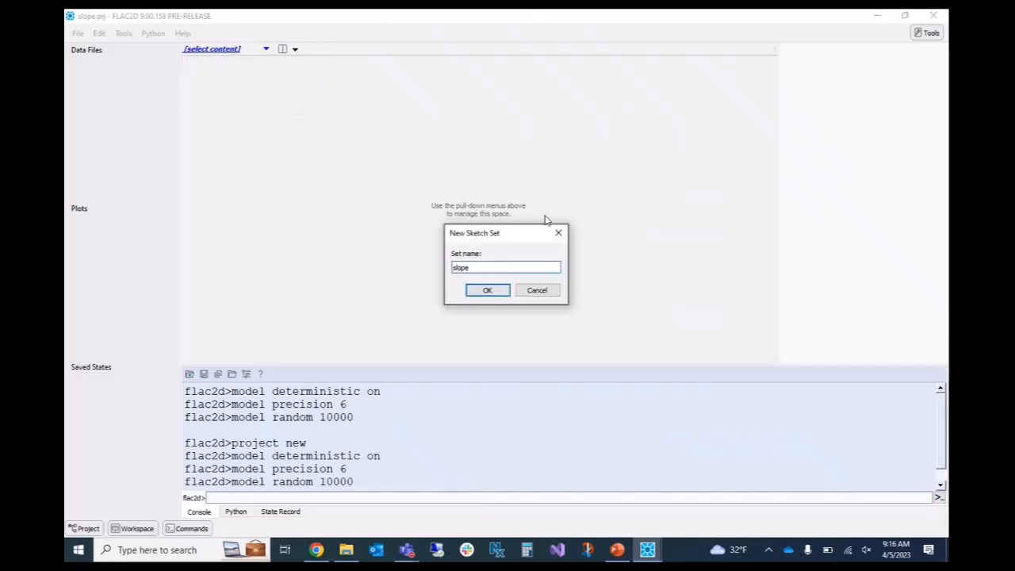
pyautogui.press('Return')
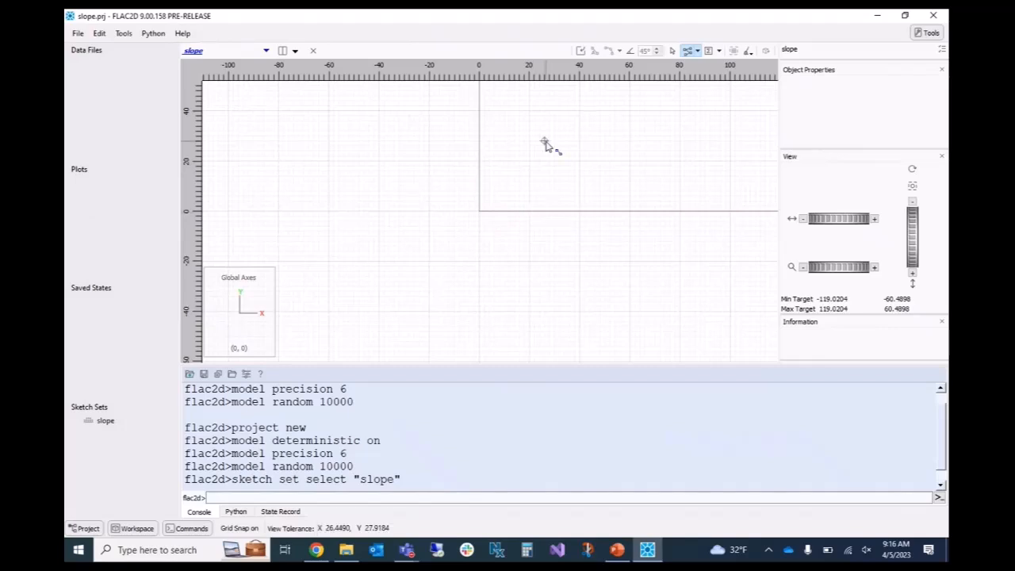
# - Import slope.dxf as background geometry into the sketch set and automatically create edges from it
pyautogui.click(581, 52)
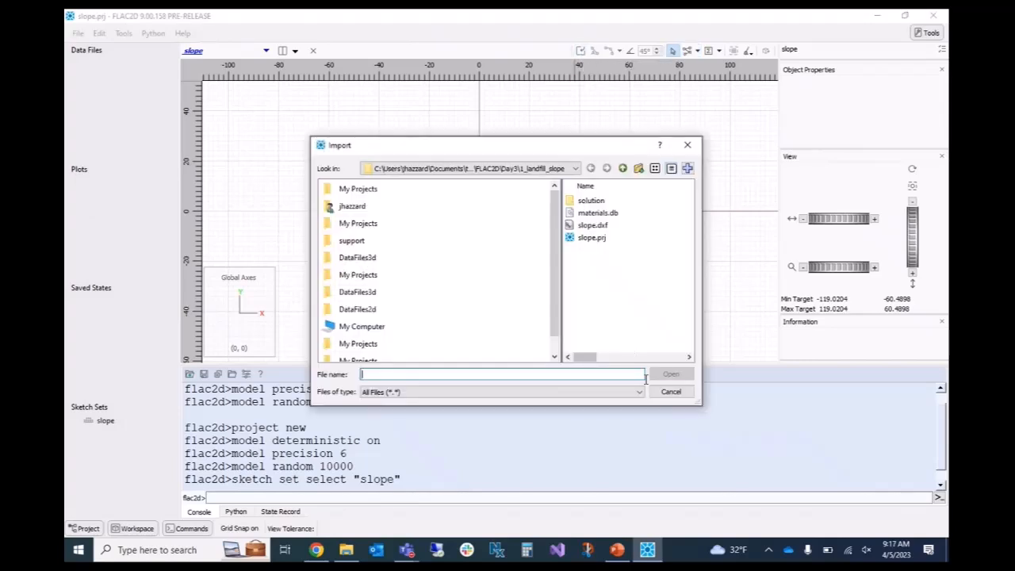
pyautogui.click(671, 391)
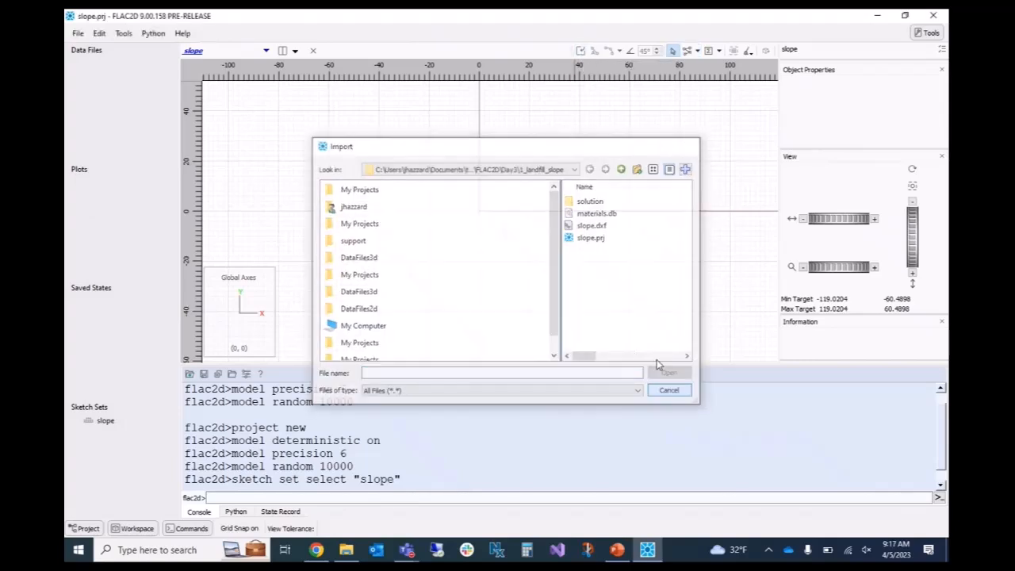
pyautogui.click(581, 52)
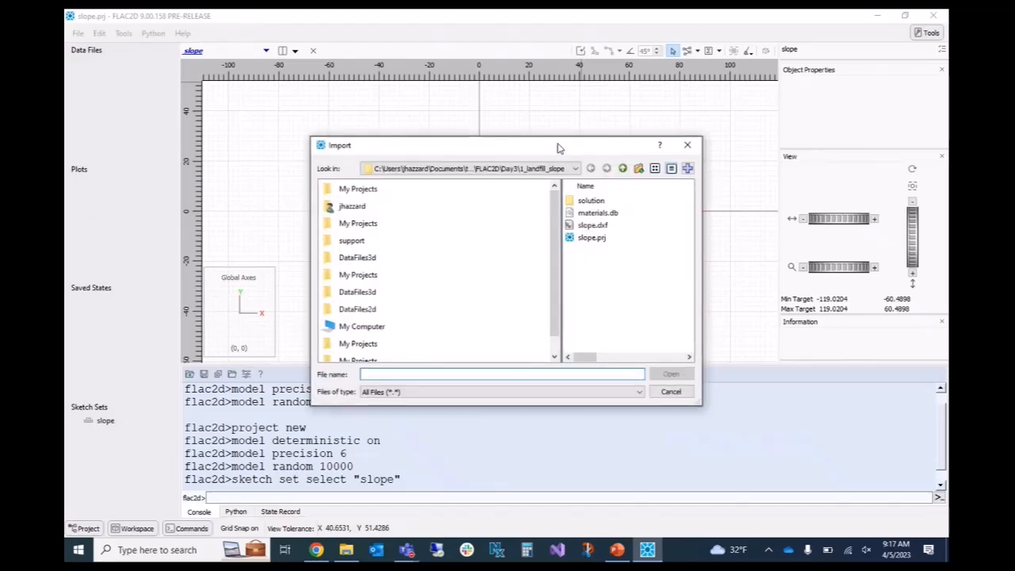
pyautogui.click(591, 226)
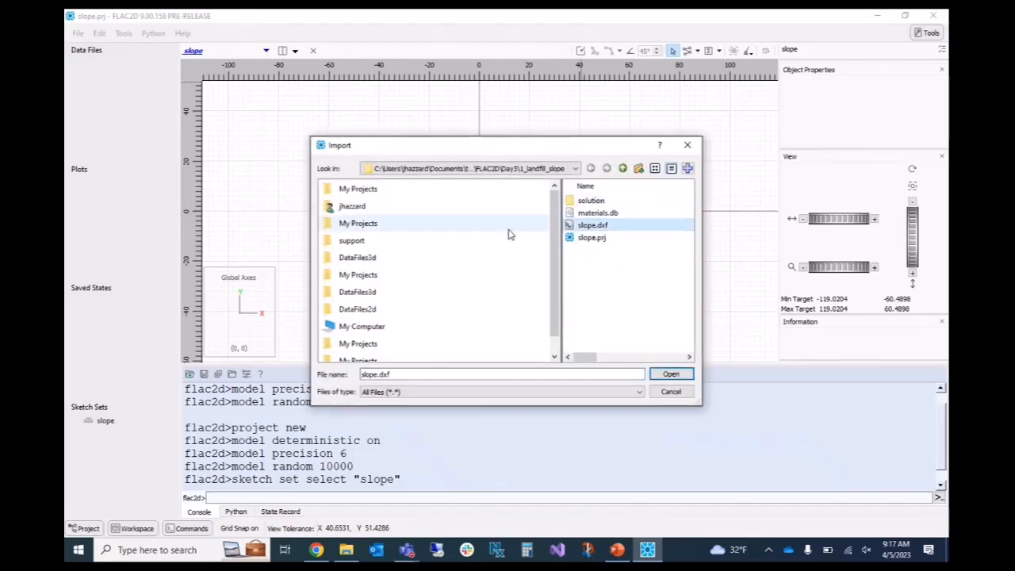
pyautogui.click(669, 374)
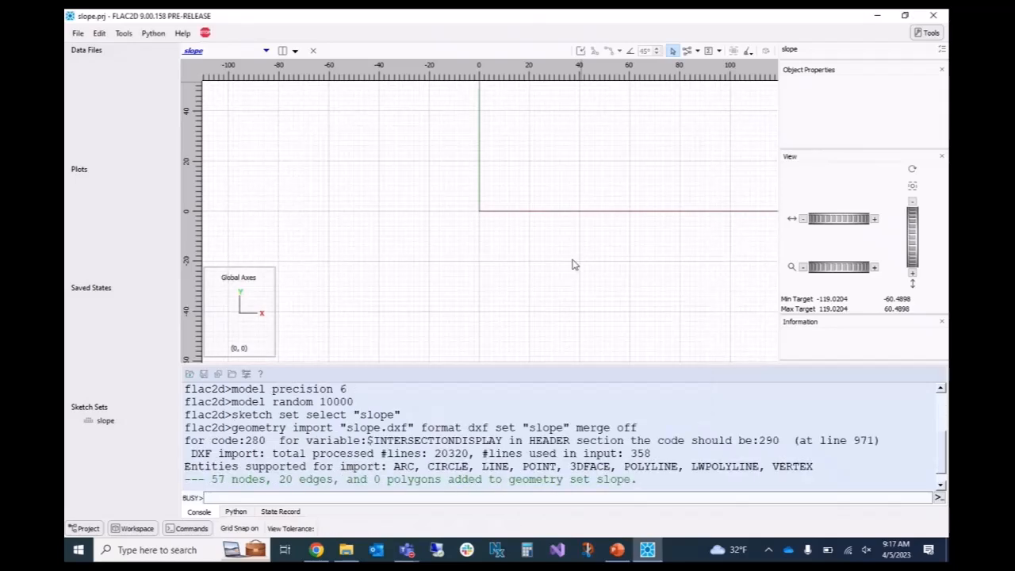
pyautogui.scroll(2, 564, 266)
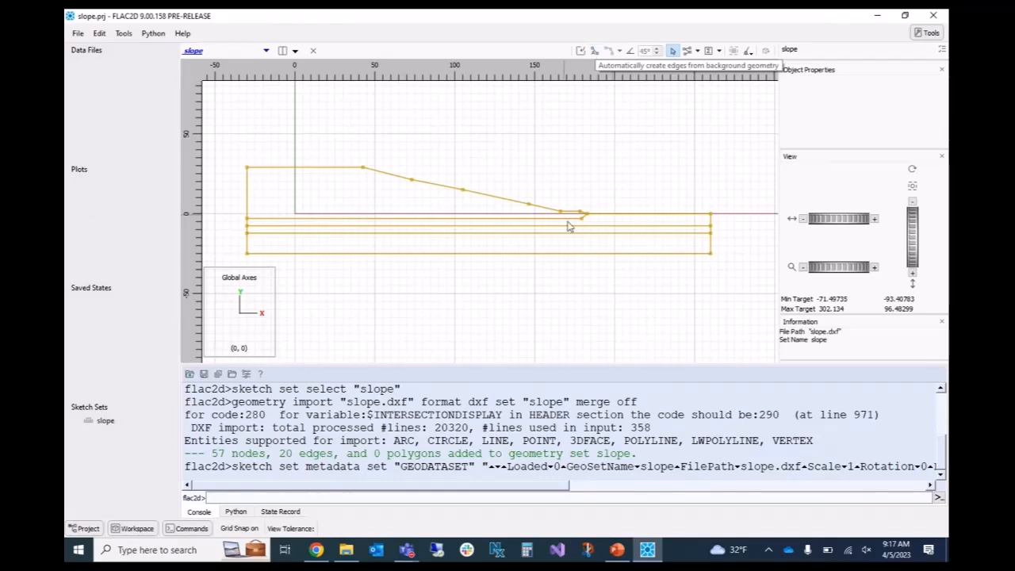
pyautogui.click(596, 50)
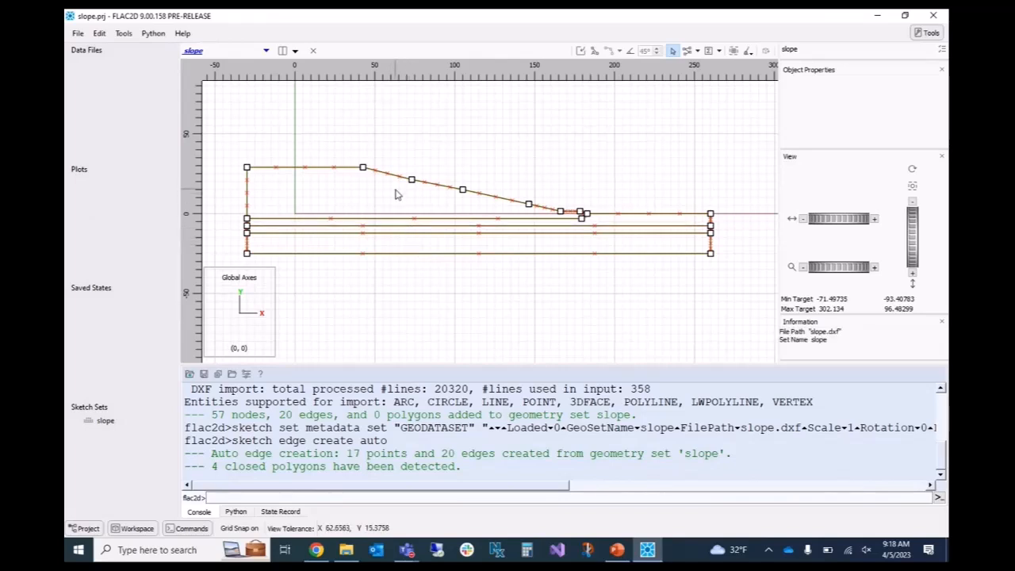
# - Draw a vertical line from the slope crest through all layers to below the model base, ending at about y = -33
pyautogui.scroll(1, 397, 195)
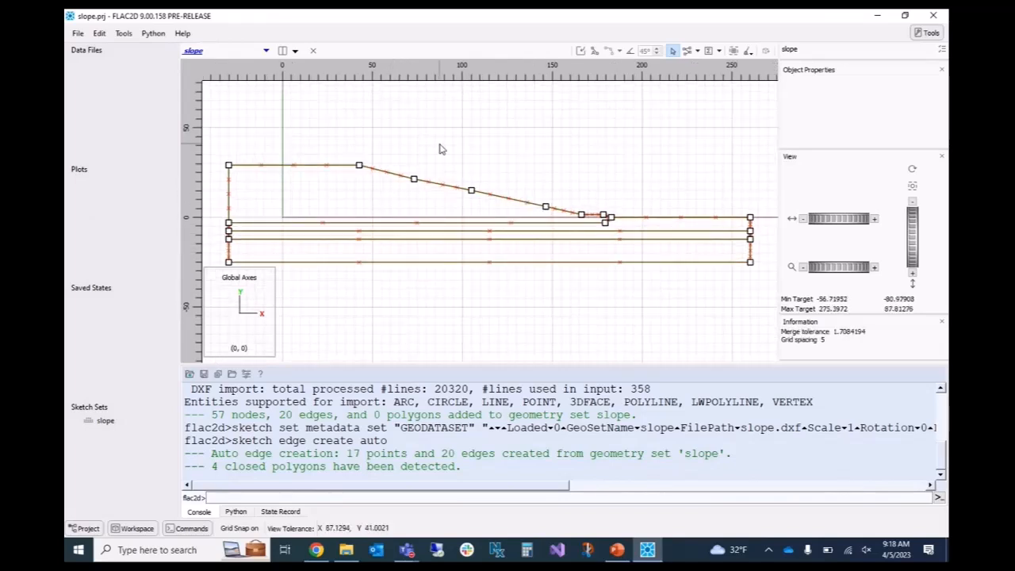
pyautogui.moveTo(440, 143); pyautogui.dragTo(489, 125)
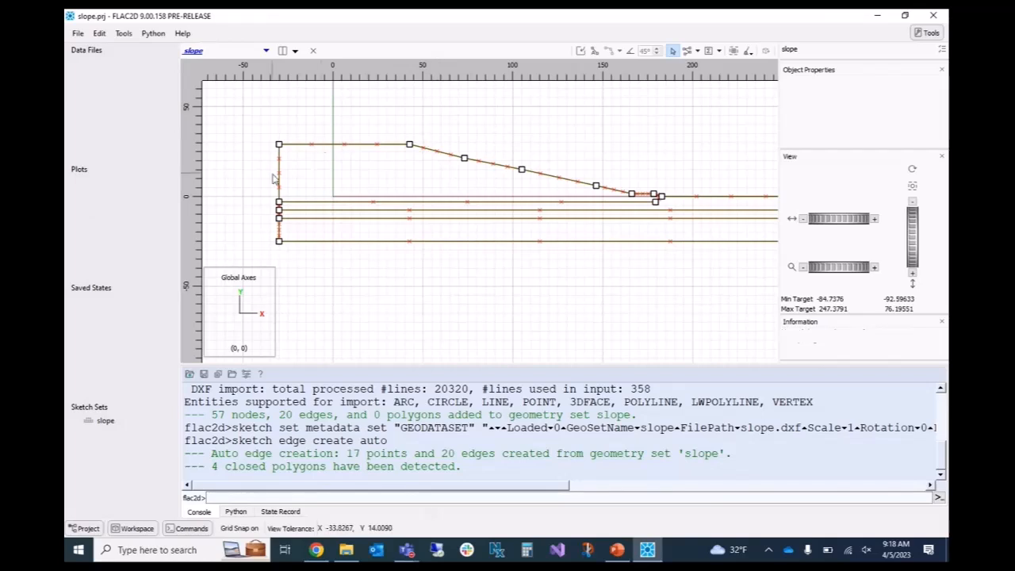
pyautogui.scroll(1, 597, 189)
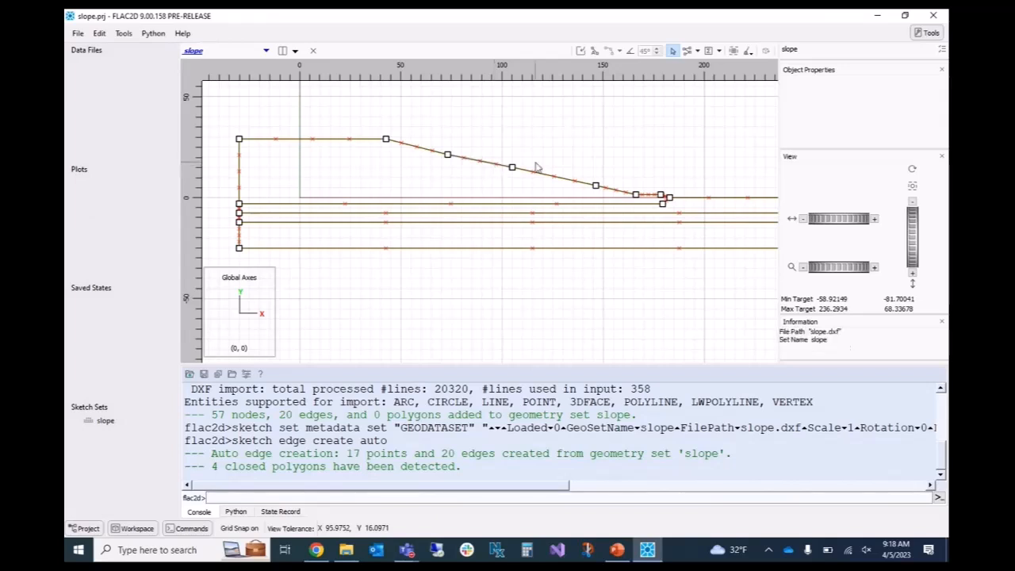
pyautogui.click(697, 51)
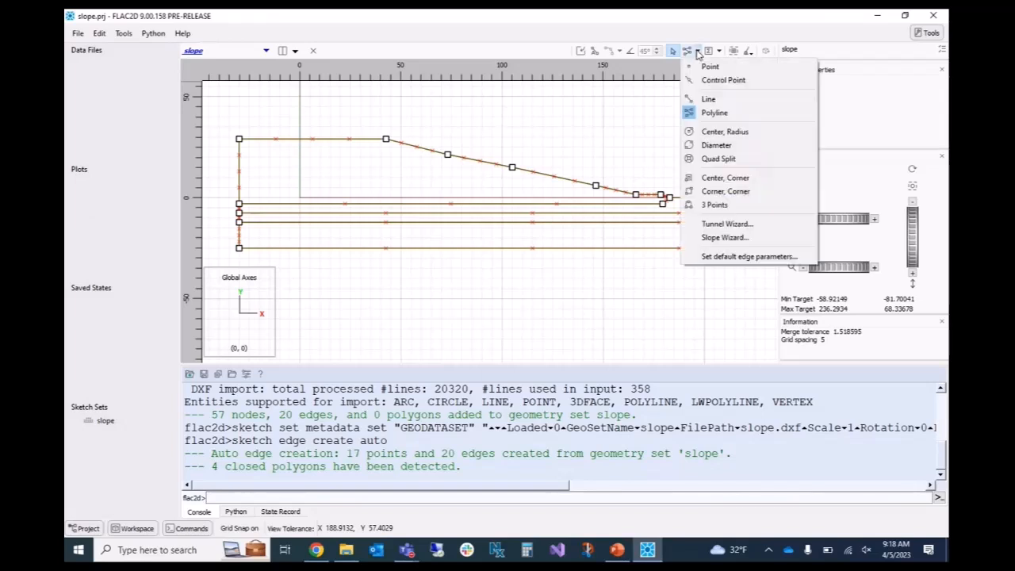
pyautogui.click(707, 99)
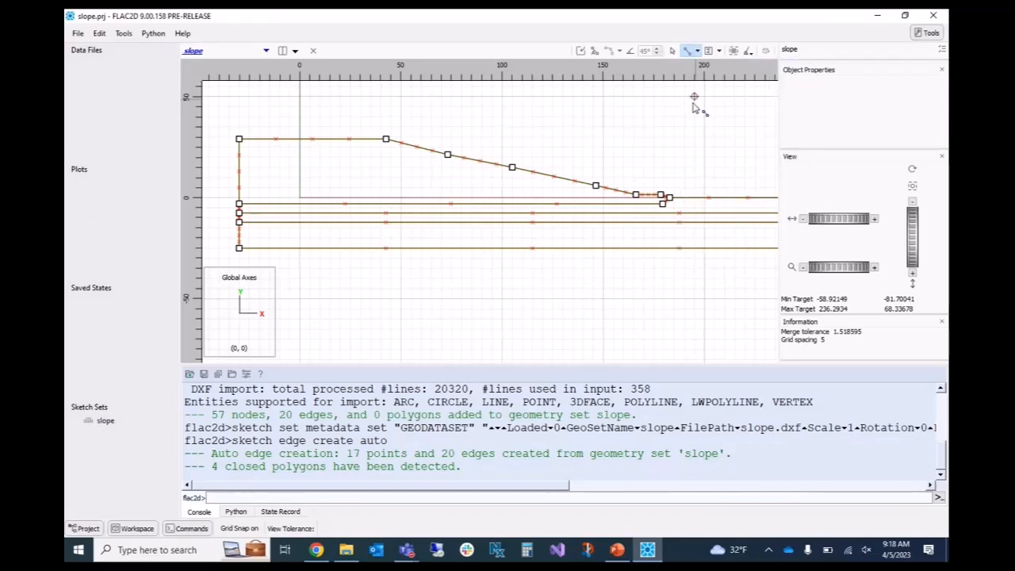
pyautogui.click(386, 140)
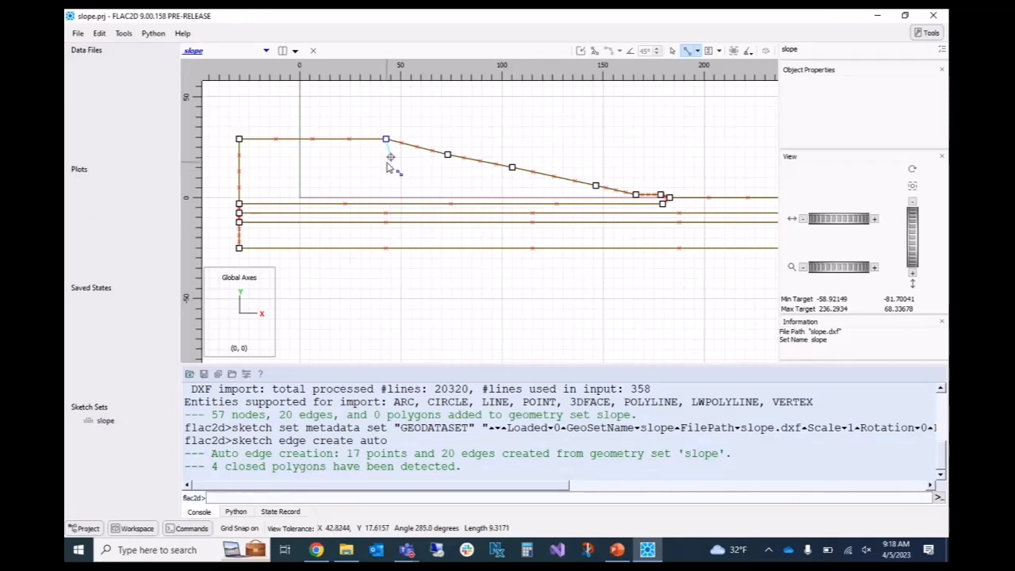
pyautogui.click(386, 265)
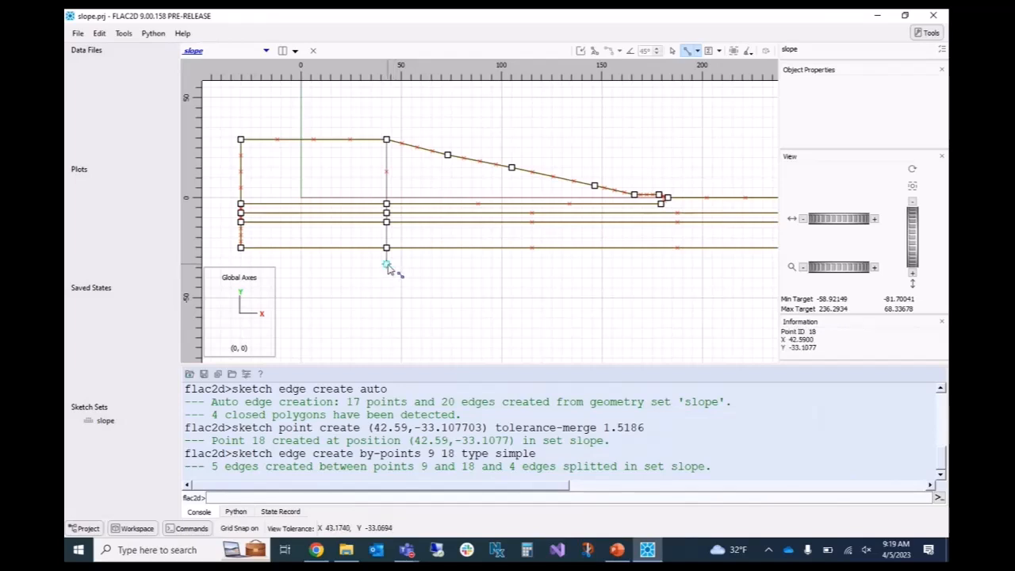
# - Draw vertical lines from the surface points at x = 73.09, 105, 146.3 and 166.1 to below the base, at about y = -32, -39, -37 and -34
pyautogui.click(447, 156)
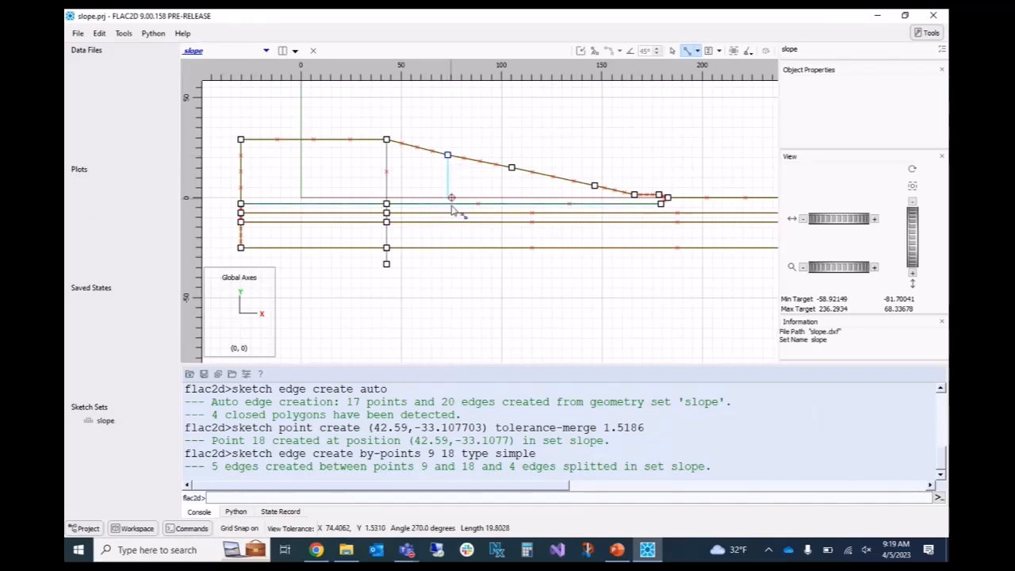
pyautogui.click(449, 265)
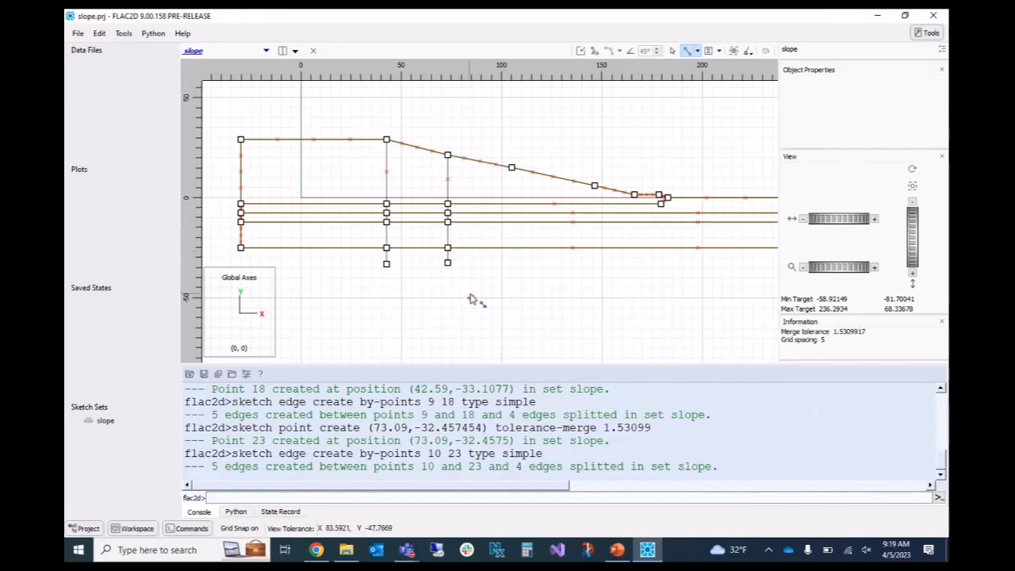
pyautogui.click(512, 168)
pyautogui.click(511, 279)
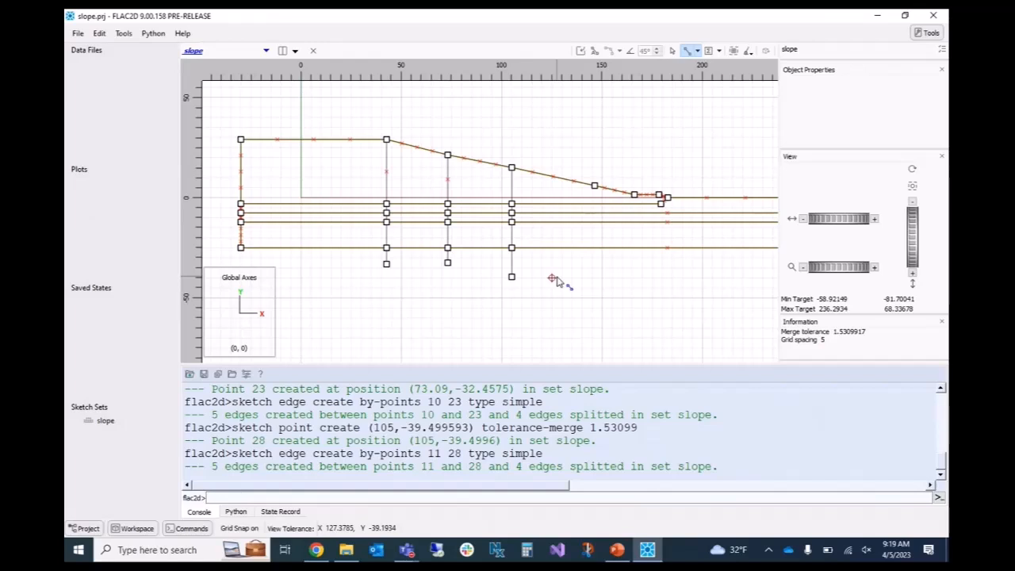
pyautogui.scroll(1, 562, 271)
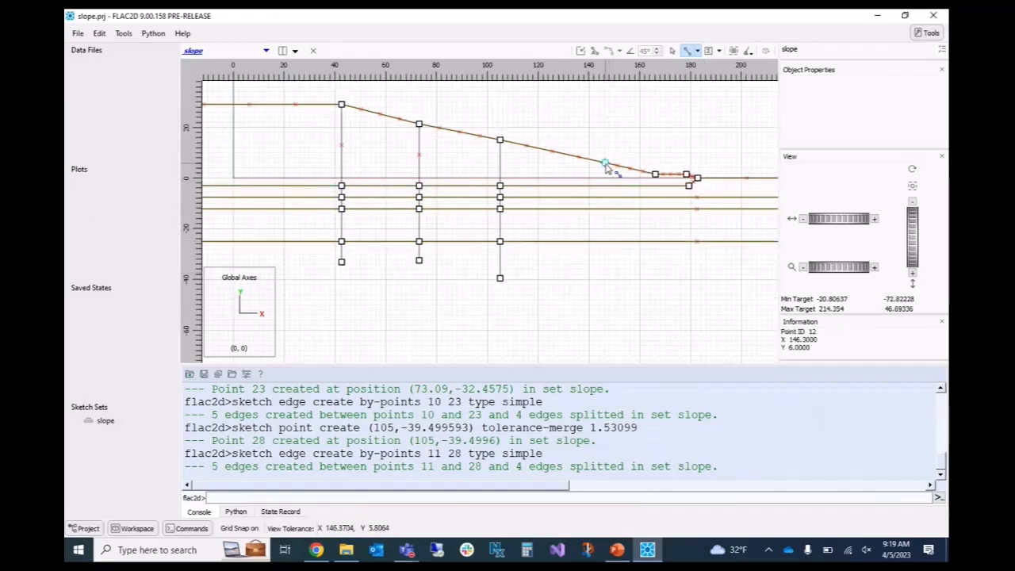
pyautogui.moveTo(604, 164); pyautogui.dragTo(604, 273)
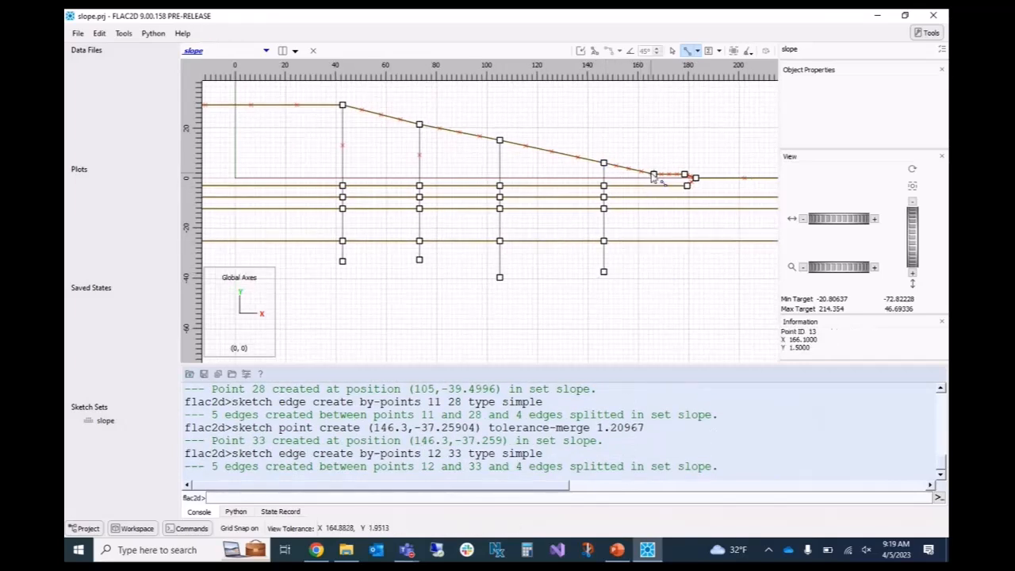
pyautogui.moveTo(654, 175); pyautogui.dragTo(654, 262)
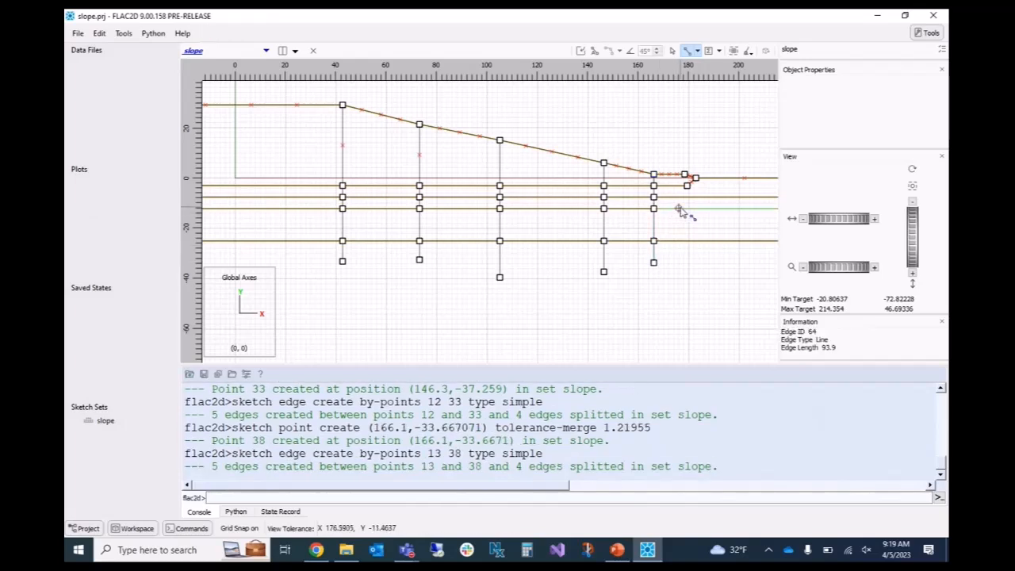
# - Draw vertical lines from the toe points at x = 179.3 (lower point) and x = 182.8 to below the base, at about y = -31 and -29
pyautogui.scroll(2, 689, 190)
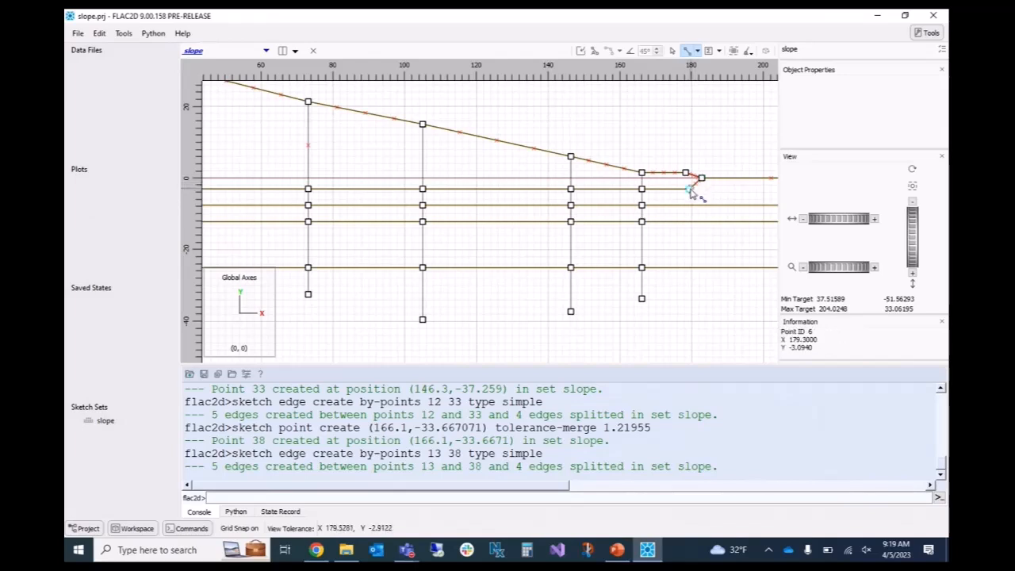
pyautogui.scroll(1, 692, 194)
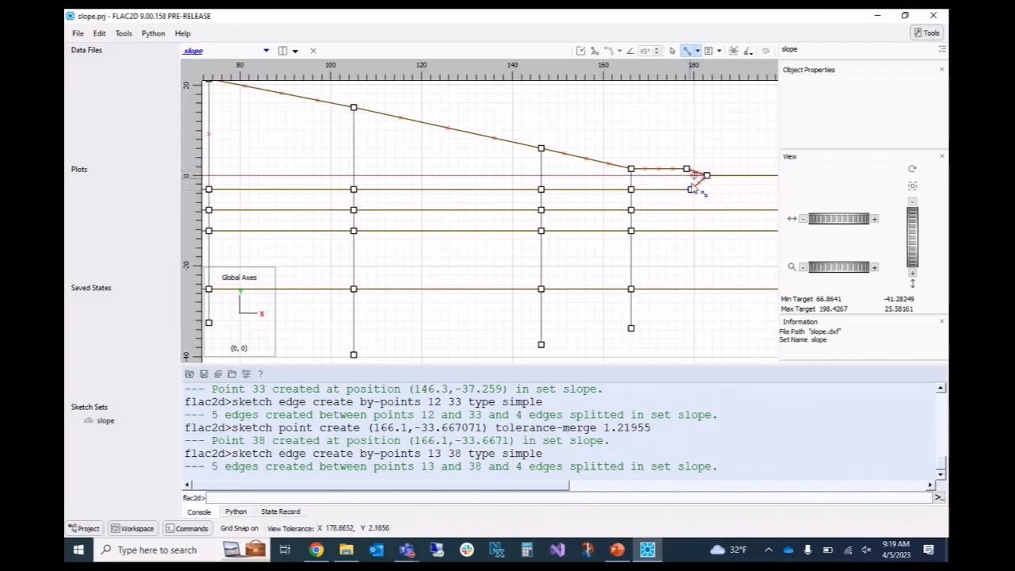
pyautogui.click(691, 191)
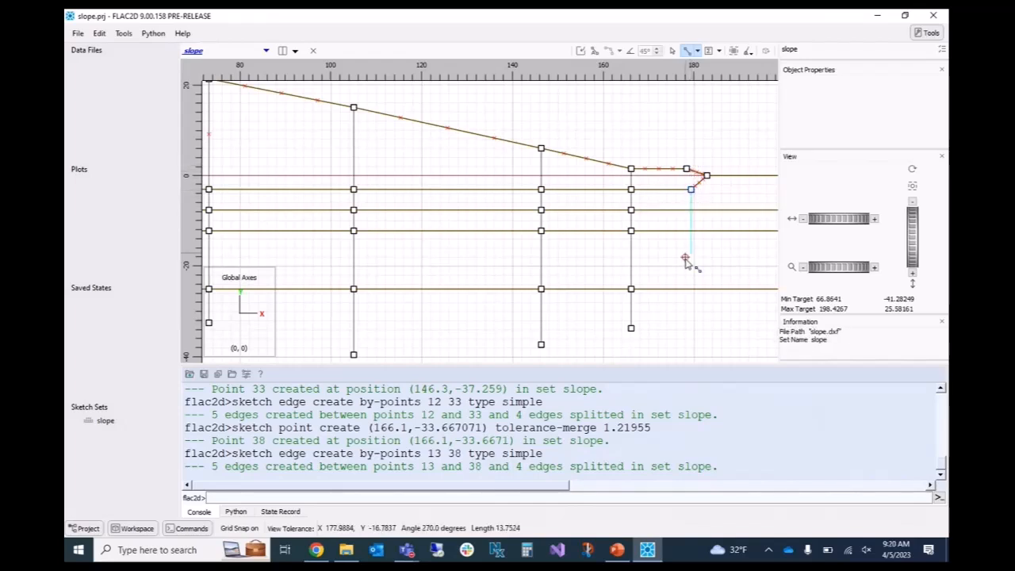
pyautogui.click(687, 317)
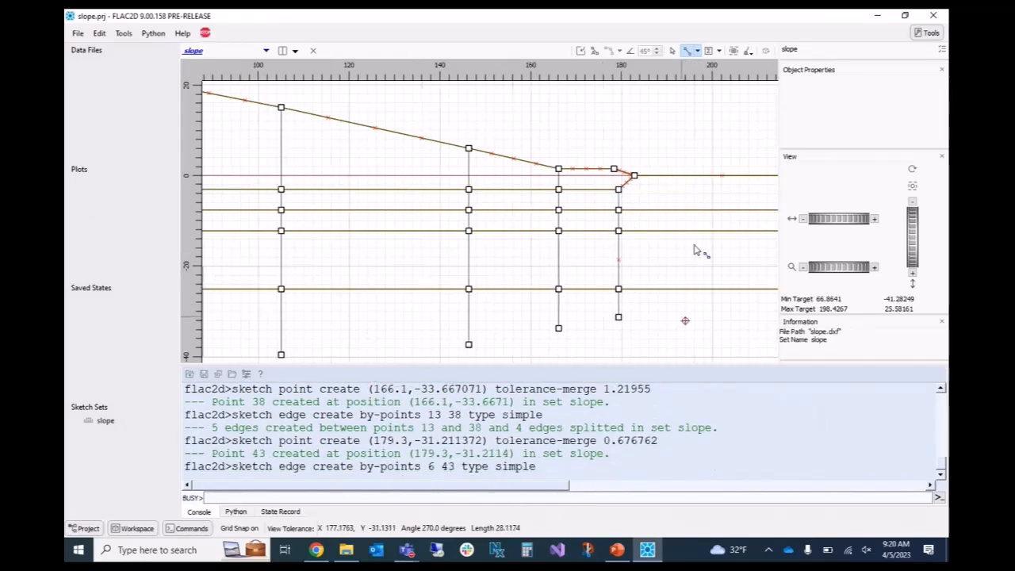
pyautogui.click(705, 175)
pyautogui.click(711, 311)
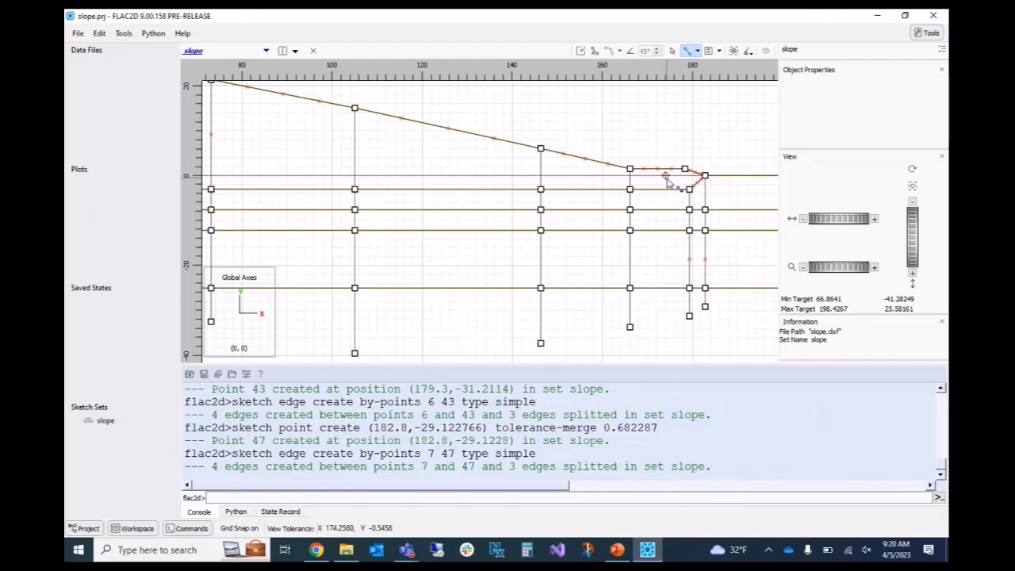
# - Delete the loose end points below the model base on the vertical lines at x = 73.09, 105, 146.3, 166.1, 179.3 and 182.8
pyautogui.scroll(-2, 372, 138)
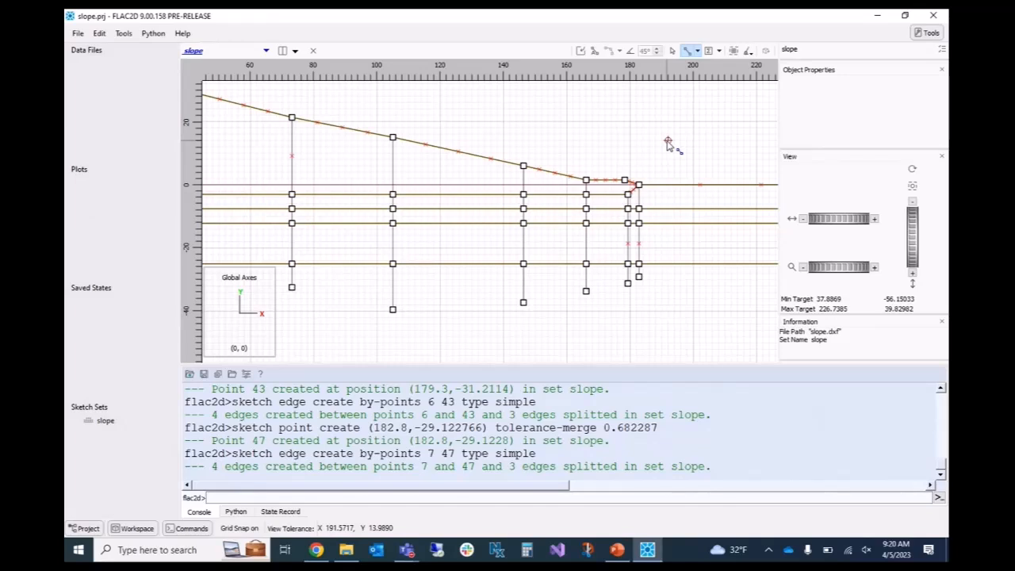
pyautogui.click(672, 52)
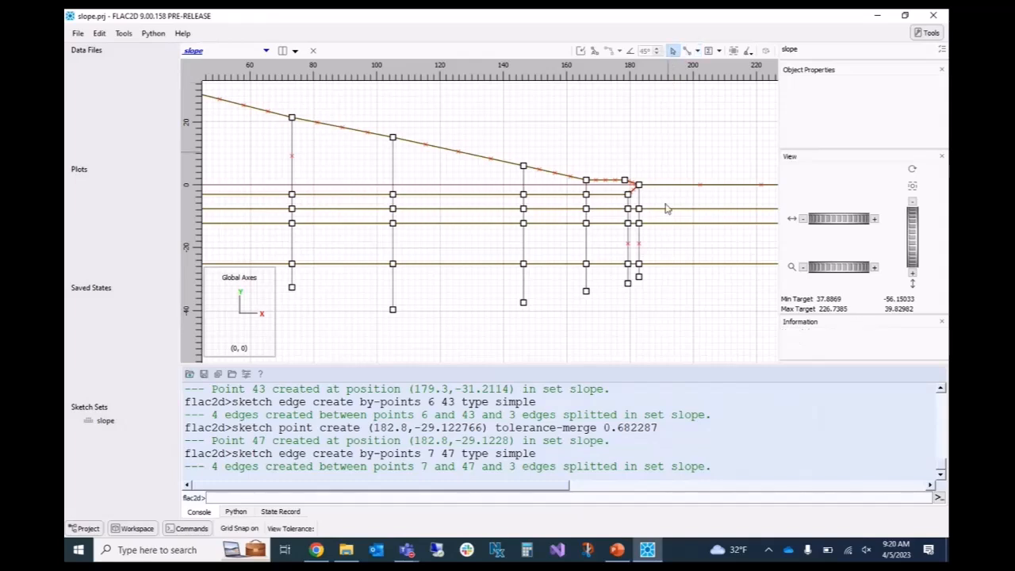
pyautogui.click(292, 288)
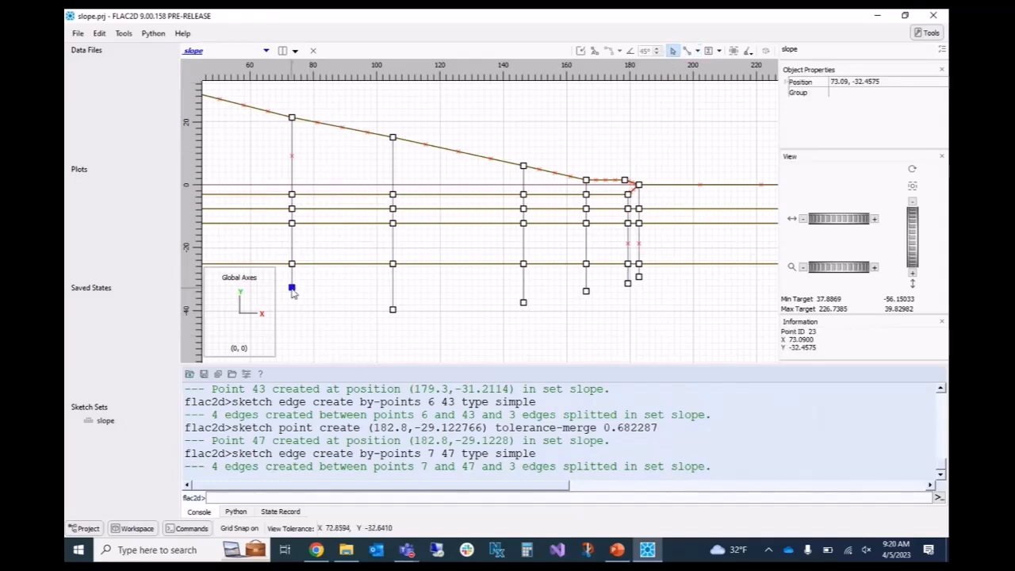
pyautogui.press('Delete')
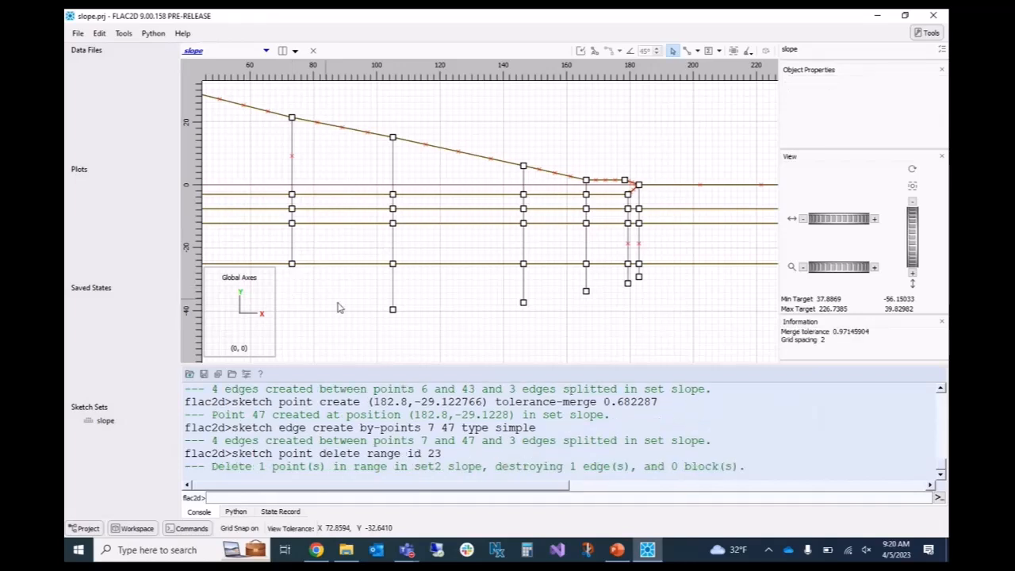
pyautogui.click(393, 311)
pyautogui.press('Delete')
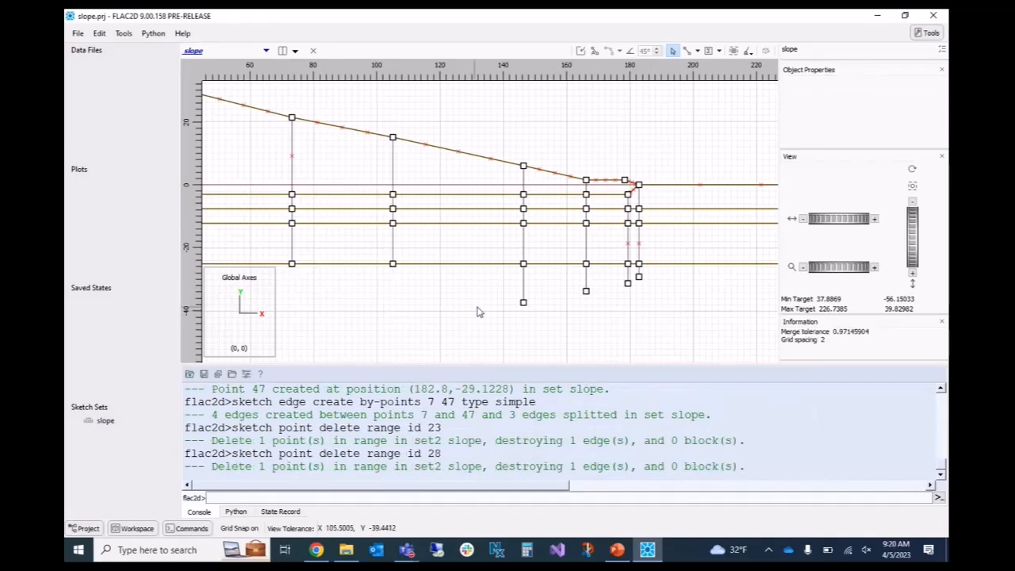
pyautogui.click(524, 303)
pyautogui.press('Delete')
pyautogui.click(586, 290)
pyautogui.press('Delete')
pyautogui.click(629, 284)
pyautogui.press('Delete')
pyautogui.click(639, 276)
pyautogui.press('Delete')
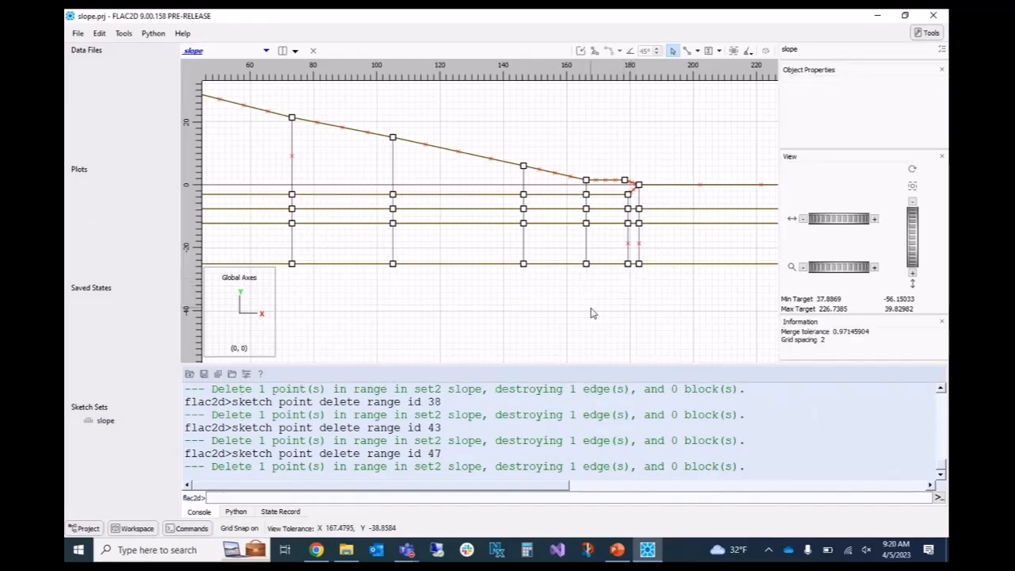
# - Delete the loose end point below the model base on the slope crest's vertical line at x = 42.59
pyautogui.scroll(-2, 563, 316)
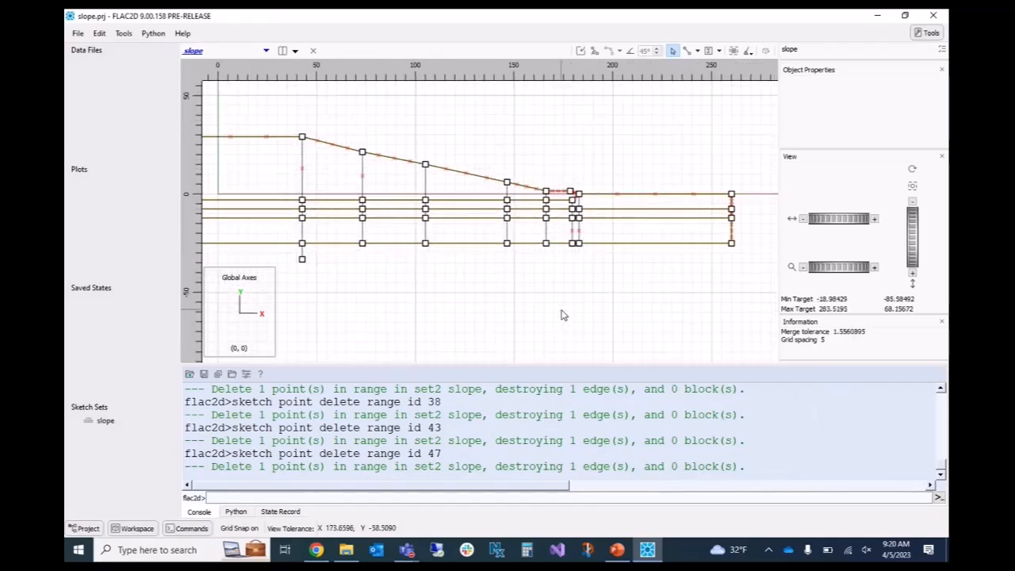
pyautogui.click(303, 259)
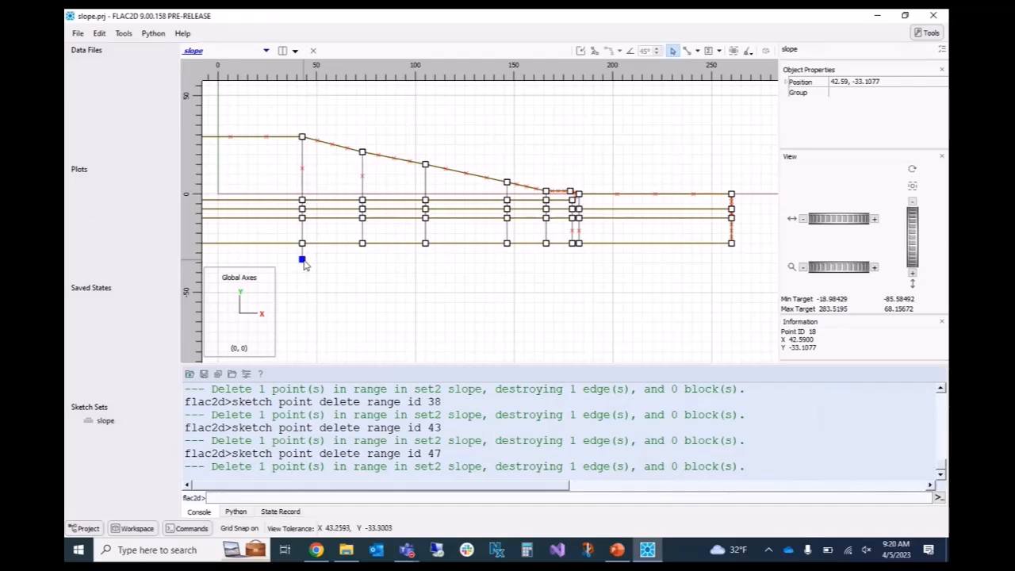
pyautogui.press('Delete')
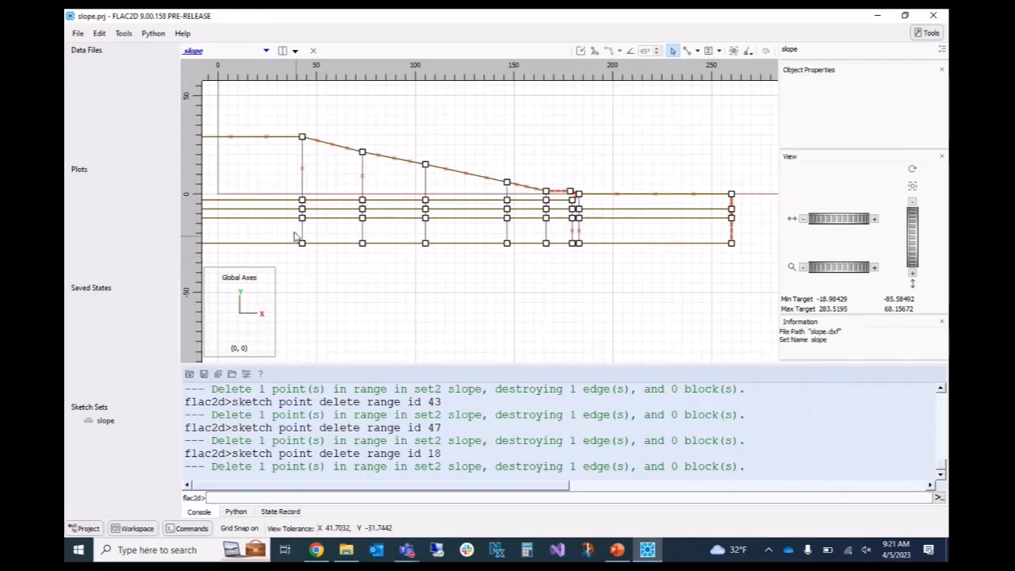
# - Draw a vertical line at x = 170 from the flat toe surface at y = 1.5 down to the layer boundary at y = -12.19
pyautogui.scroll(4, 561, 169)
pyautogui.scroll(2, 561, 169)
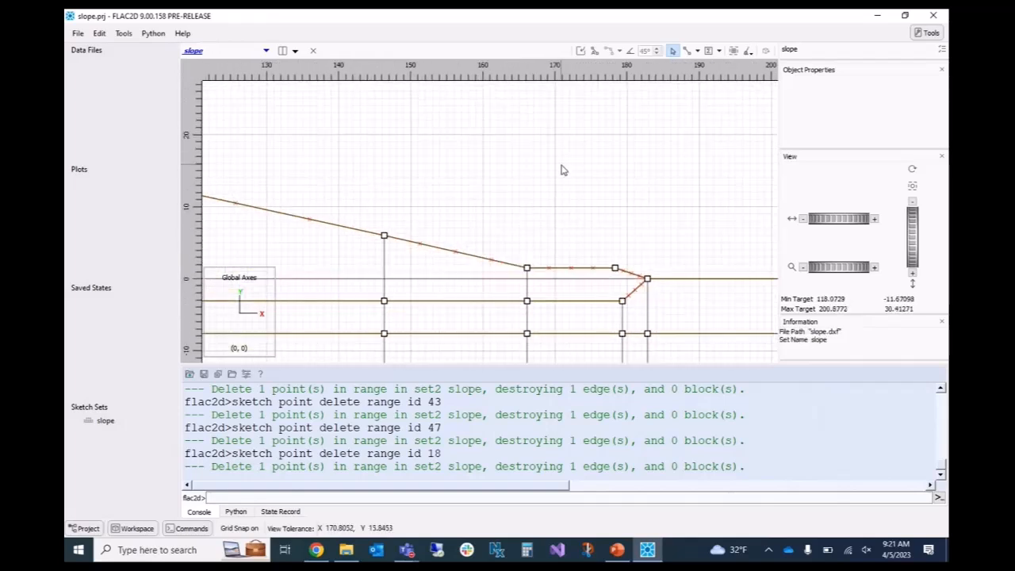
pyautogui.moveTo(573, 219); pyautogui.dragTo(540, 126)
pyautogui.scroll(1, 539, 128)
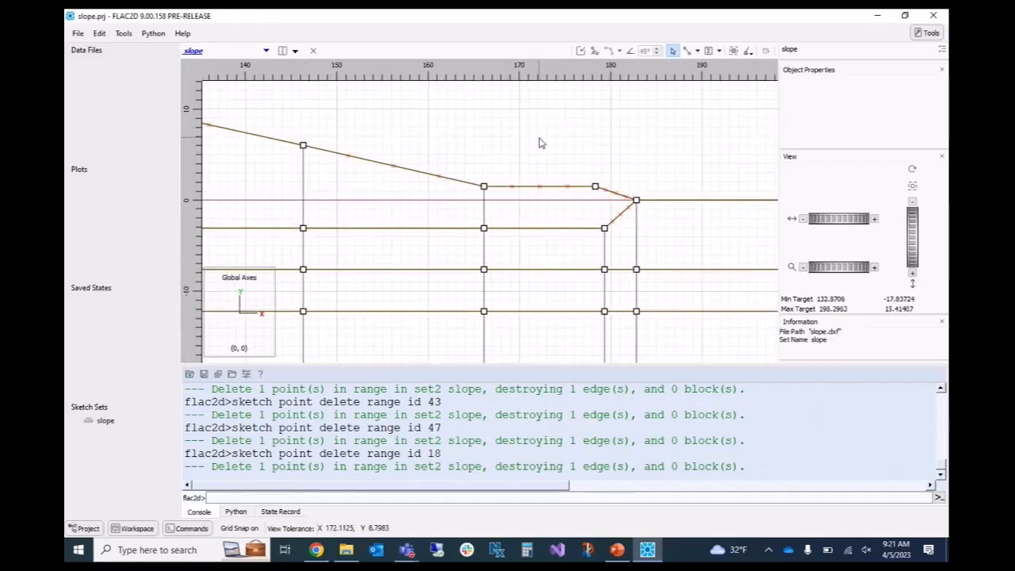
pyautogui.scroll(-2, 514, 182)
pyautogui.scroll(-1, 514, 182)
pyautogui.moveTo(521, 163); pyautogui.dragTo(537, 106)
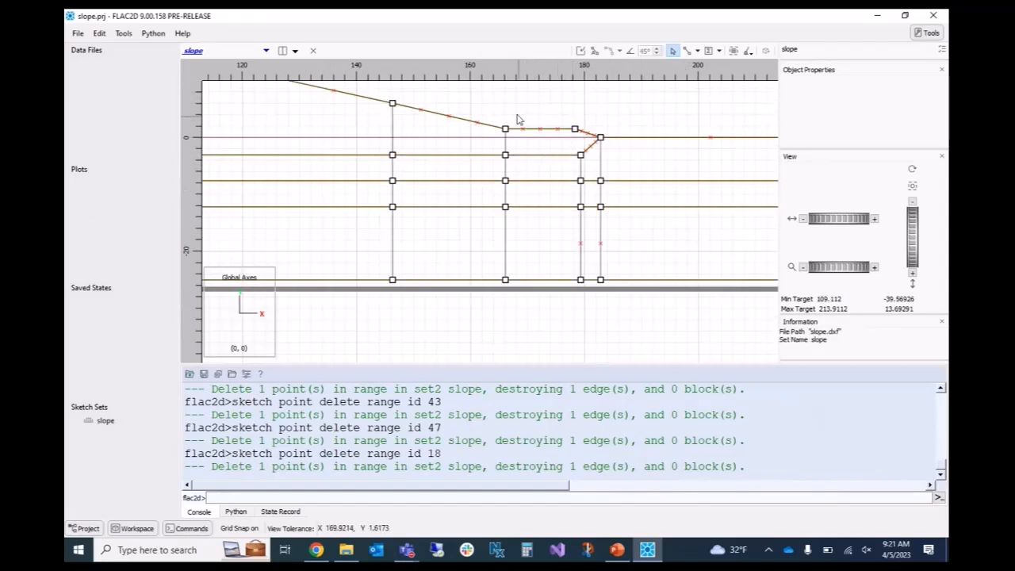
pyautogui.scroll(1, 523, 97)
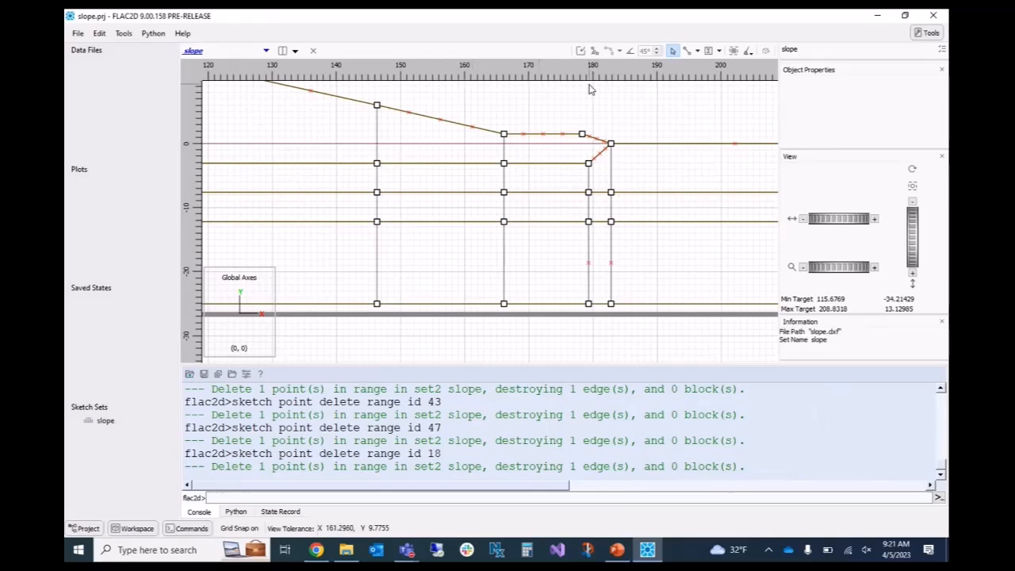
pyautogui.click(688, 50)
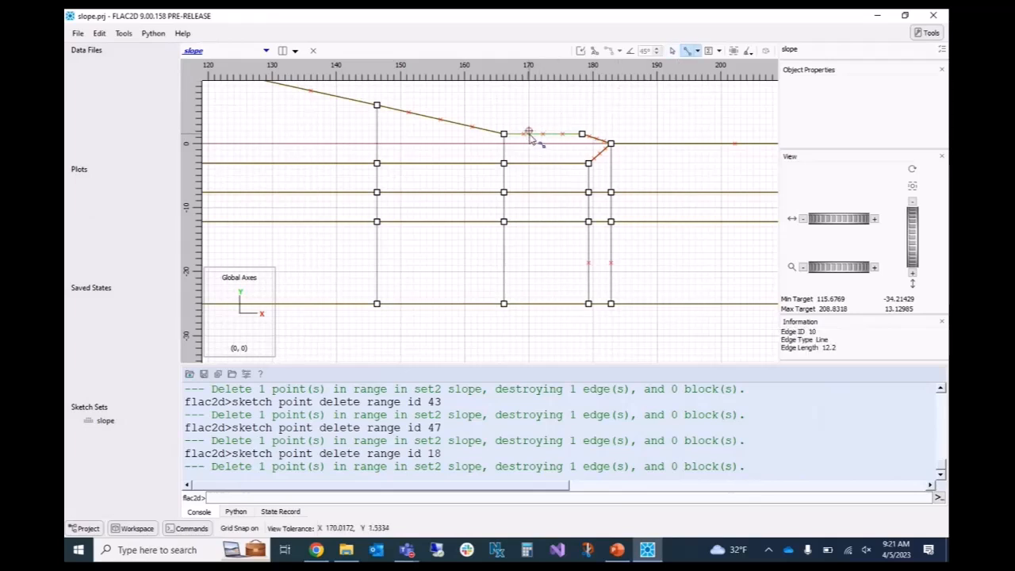
pyautogui.scroll(1, 533, 140)
pyautogui.scroll(1, 533, 140)
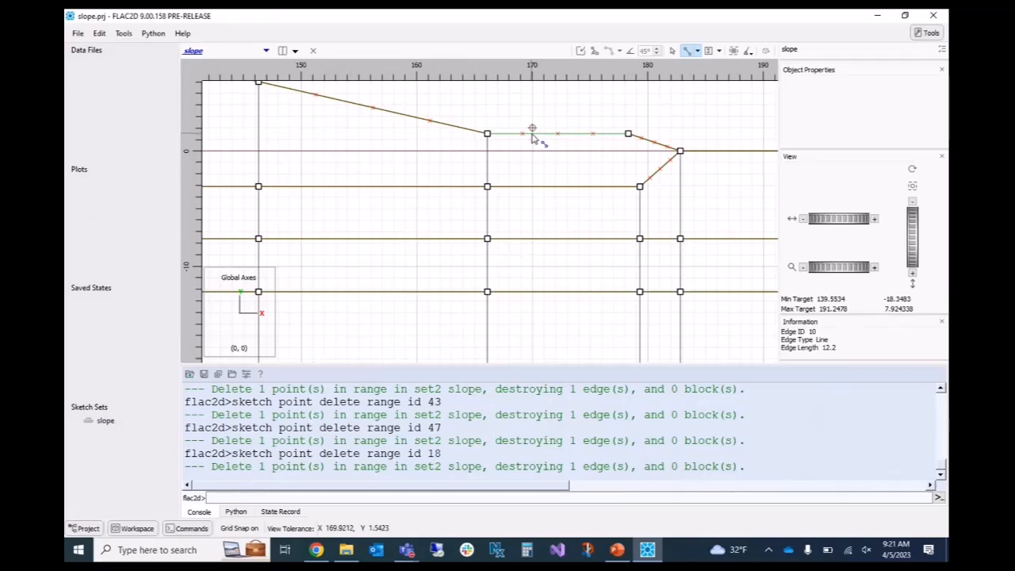
pyautogui.scroll(1, 533, 140)
pyautogui.scroll(-2, 535, 137)
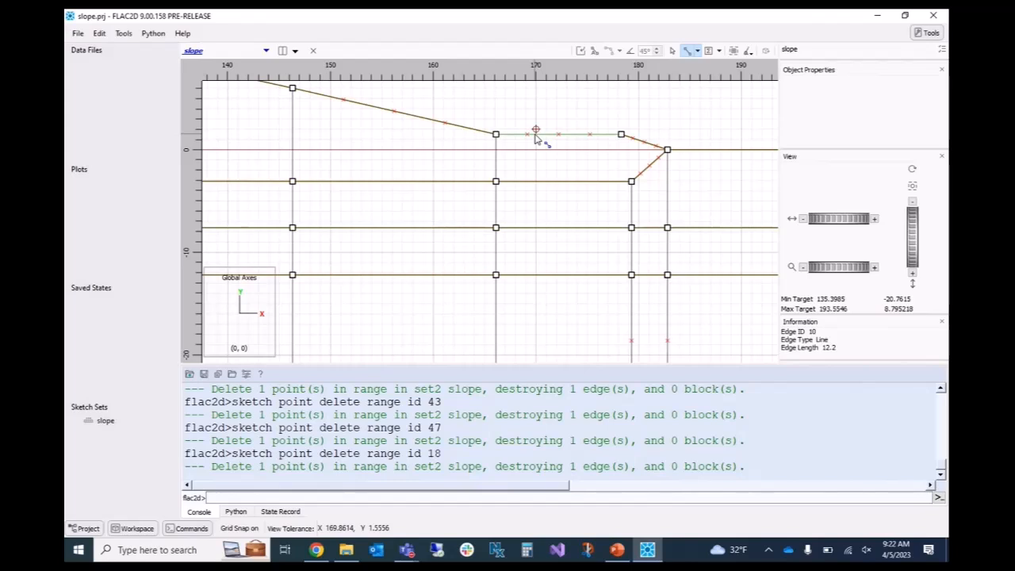
pyautogui.click(535, 135)
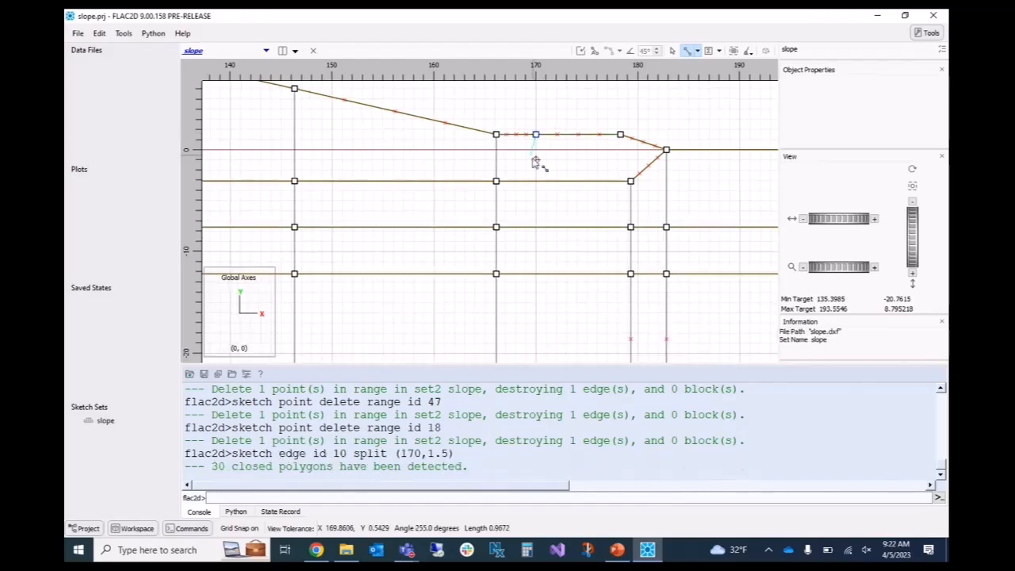
pyautogui.click(536, 273)
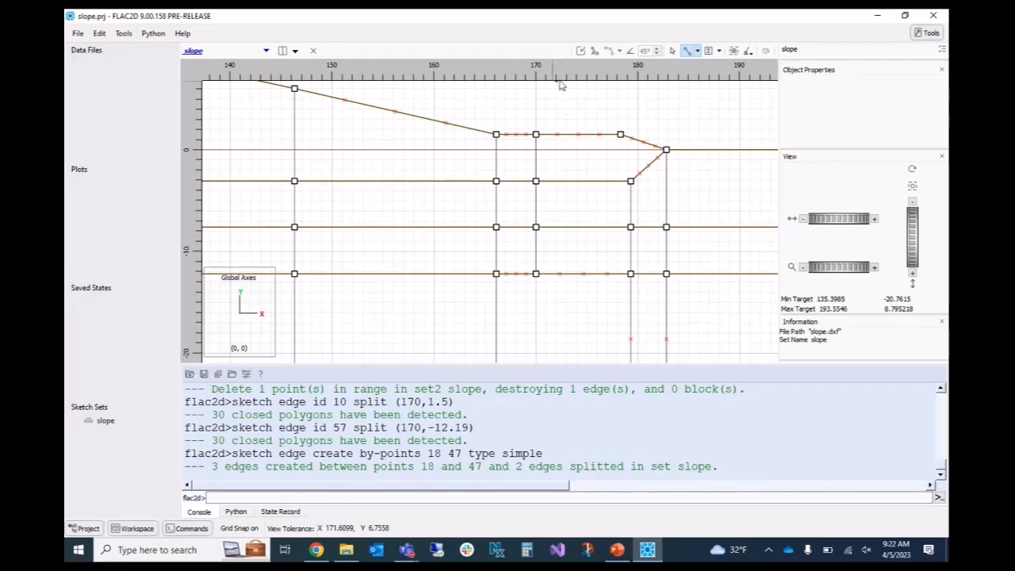
# - Draw a vertical line at x = 172 from y = 1.5 to the base at y = -25, and extend the x = 170 line to the base
pyautogui.click(556, 134)
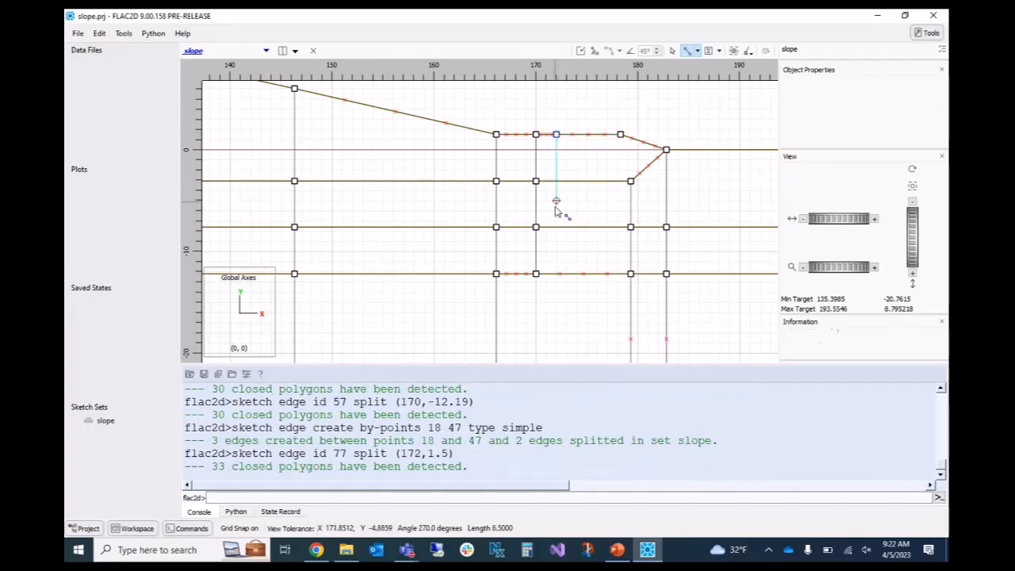
pyautogui.scroll(-1, 557, 297)
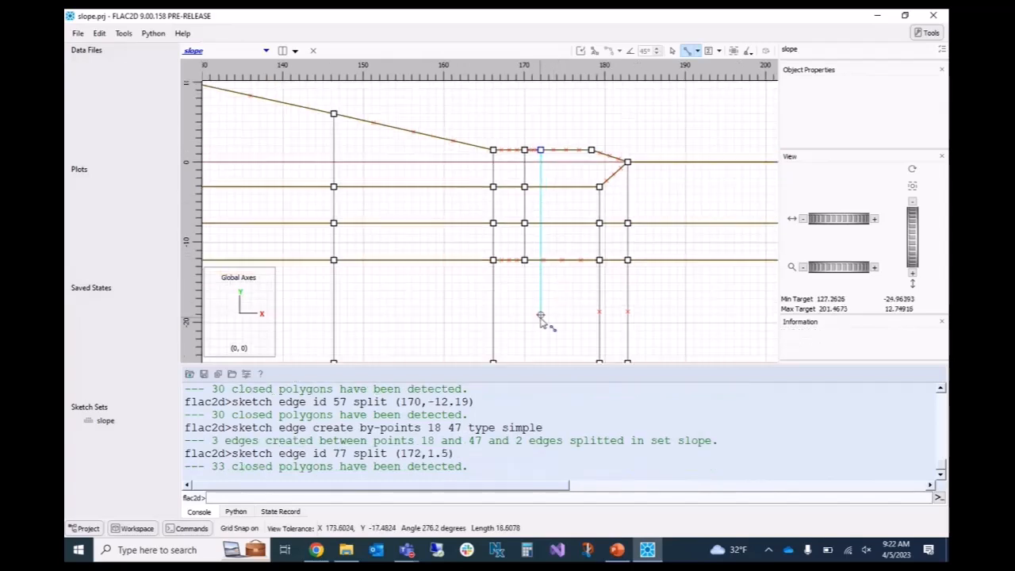
pyautogui.scroll(-1, 541, 325)
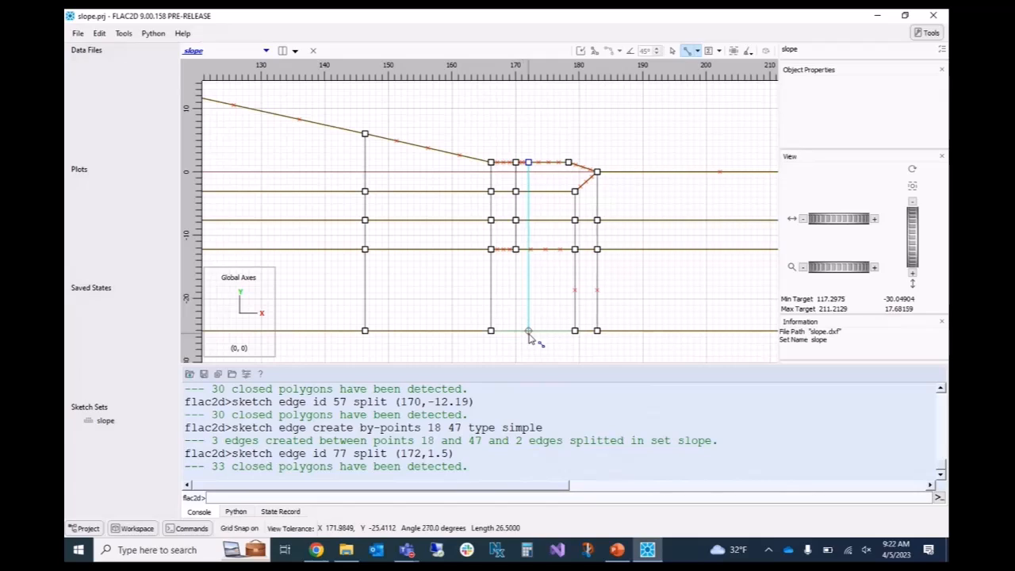
pyautogui.click(528, 331)
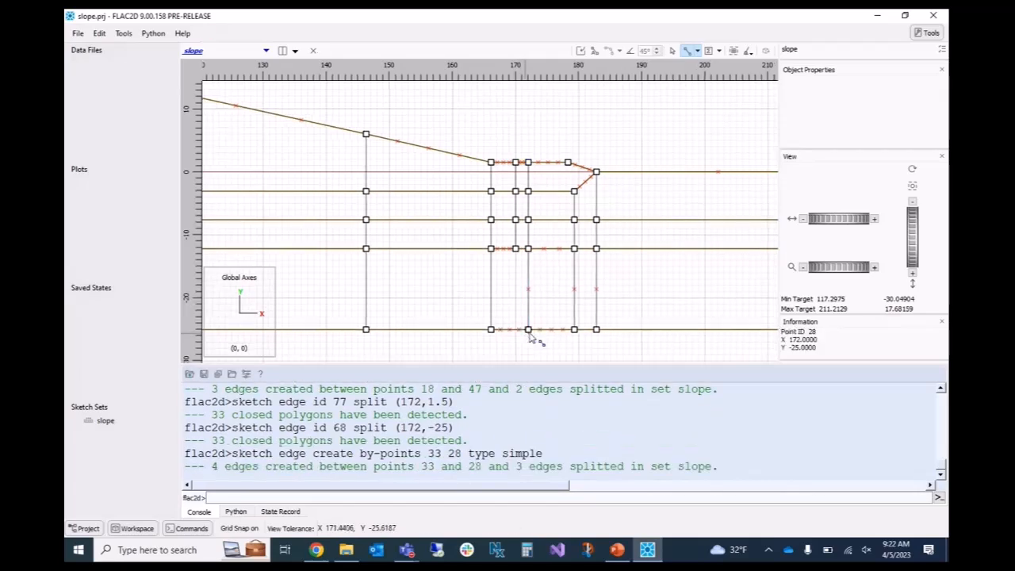
pyautogui.click(516, 250)
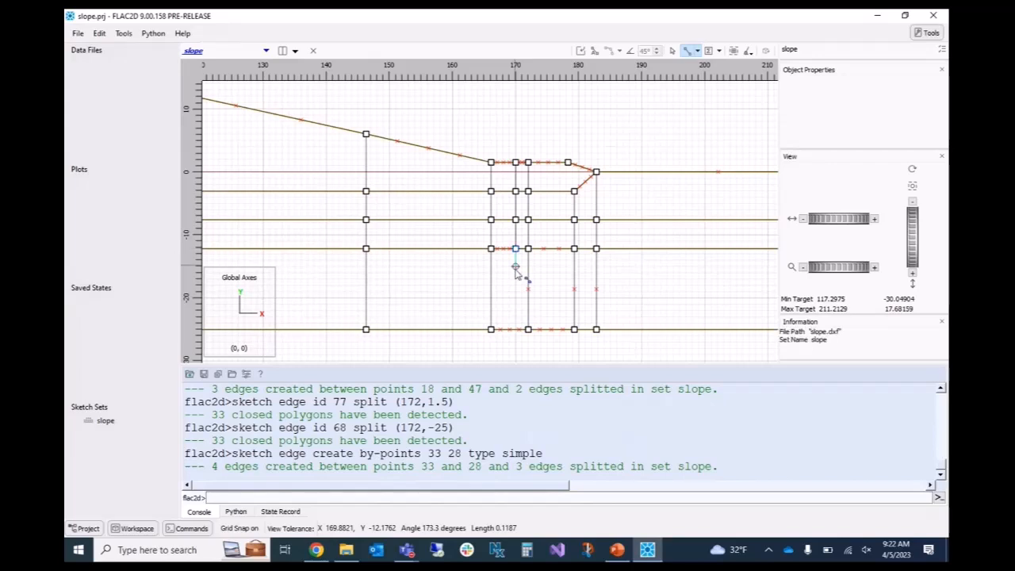
pyautogui.click(515, 330)
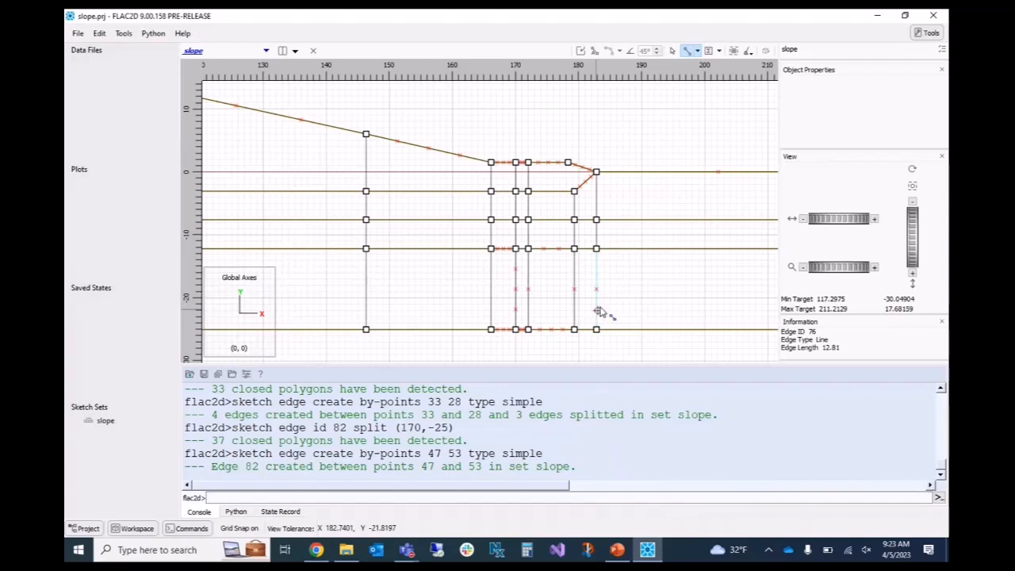
pyautogui.click(674, 50)
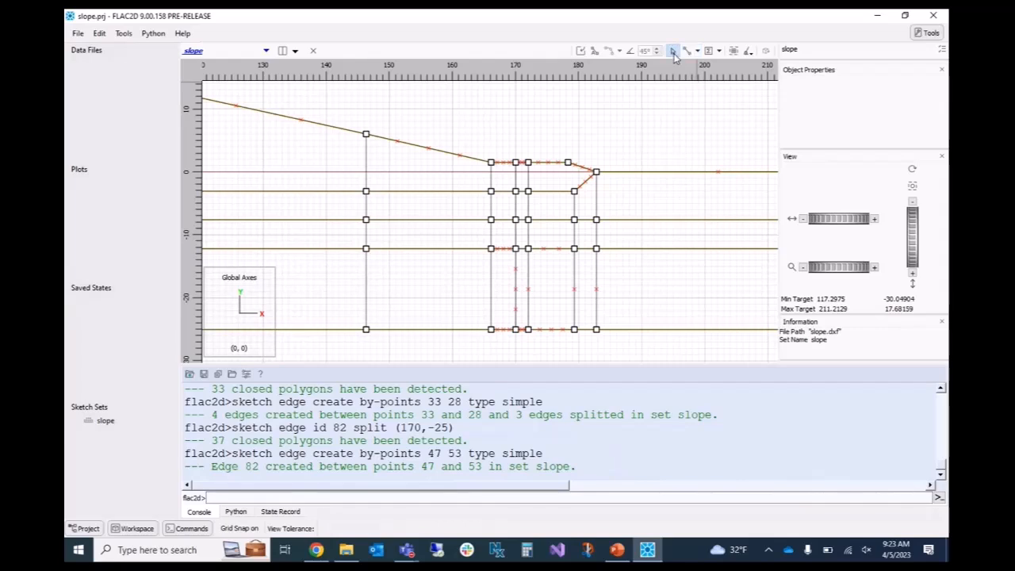
pyautogui.click(516, 162)
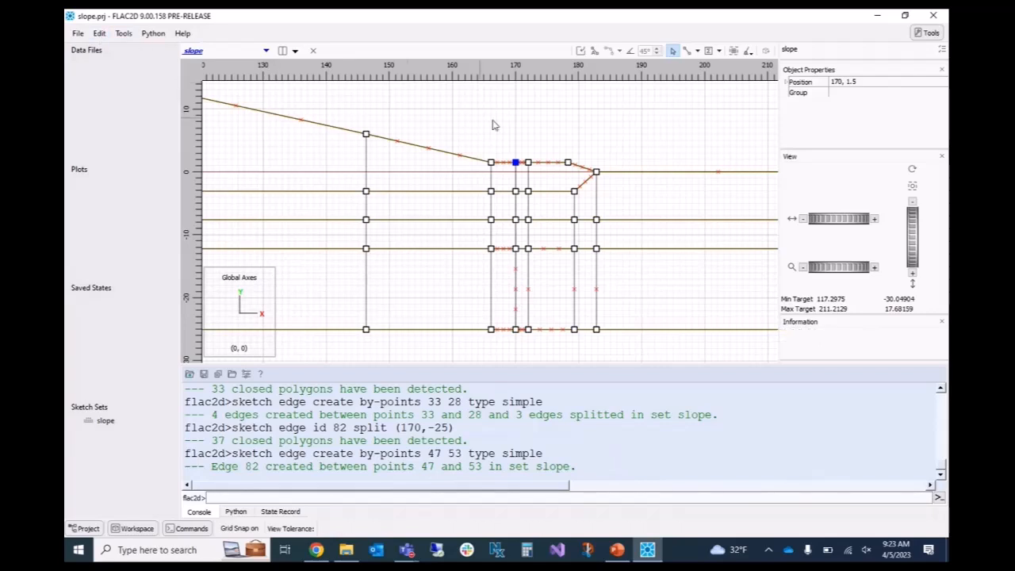
pyautogui.click(100, 34)
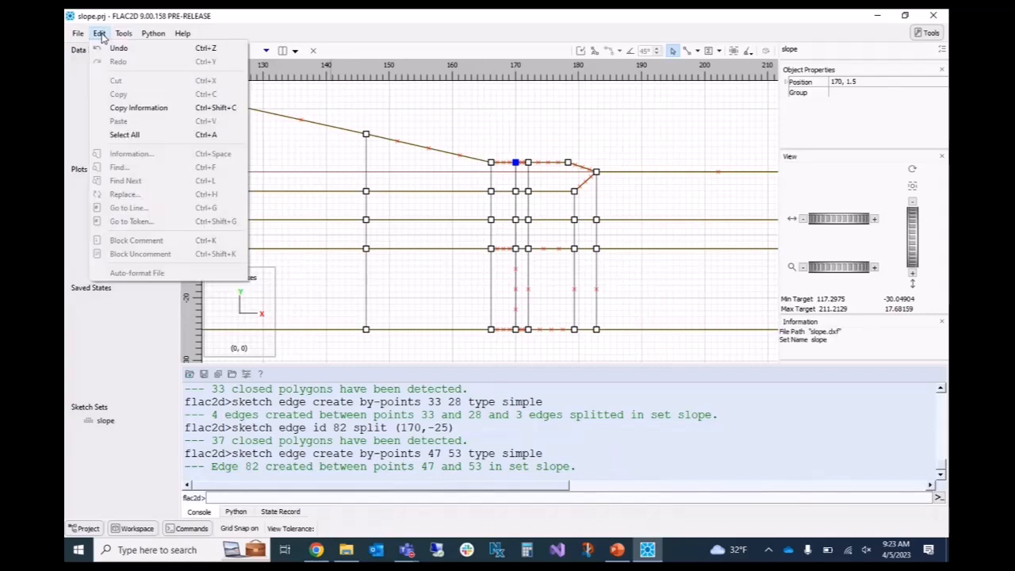
pyautogui.moveTo(153, 33)
pyautogui.click(268, 34)
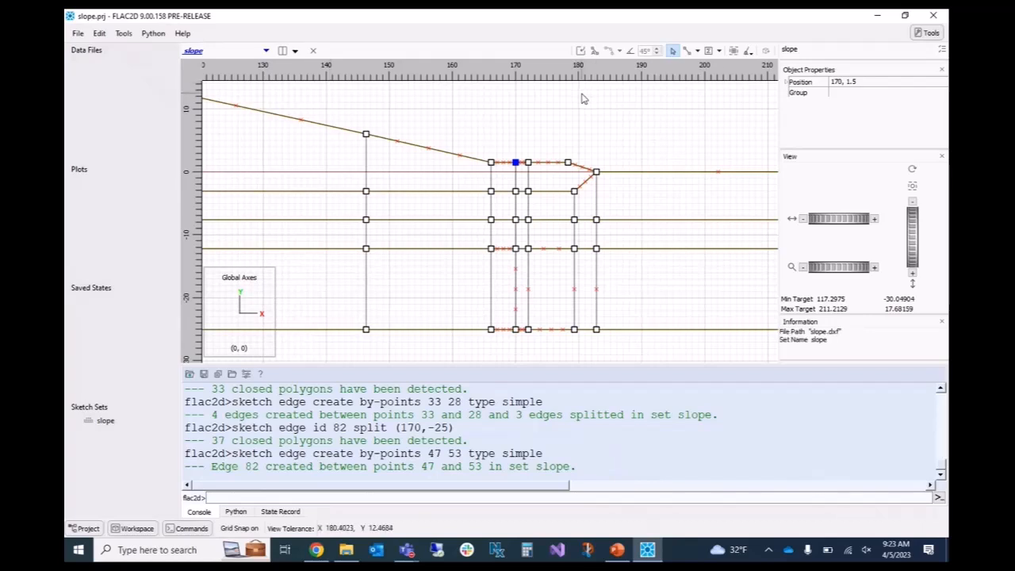
pyautogui.scroll(1, 582, 108)
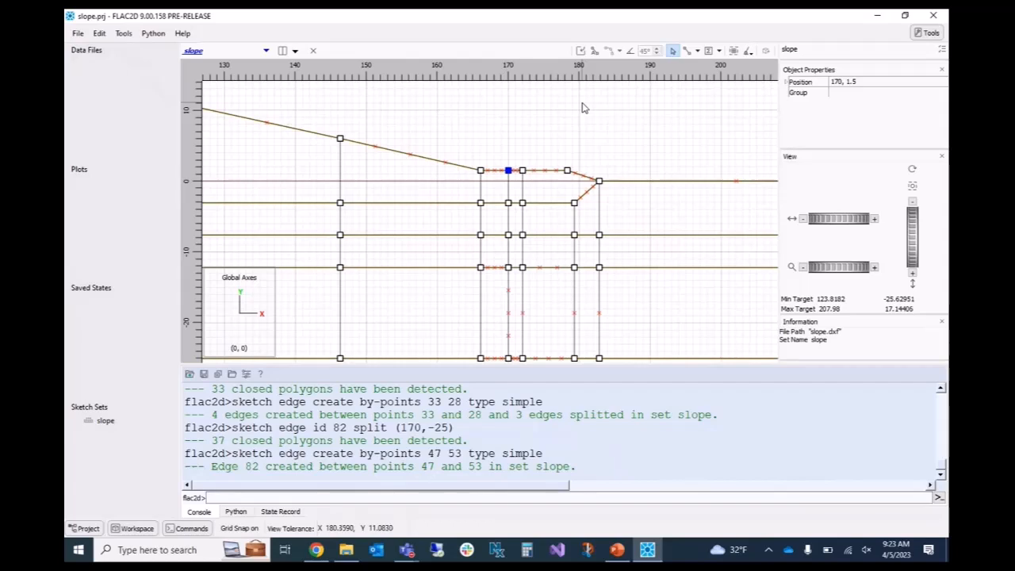
pyautogui.scroll(-1, 582, 108)
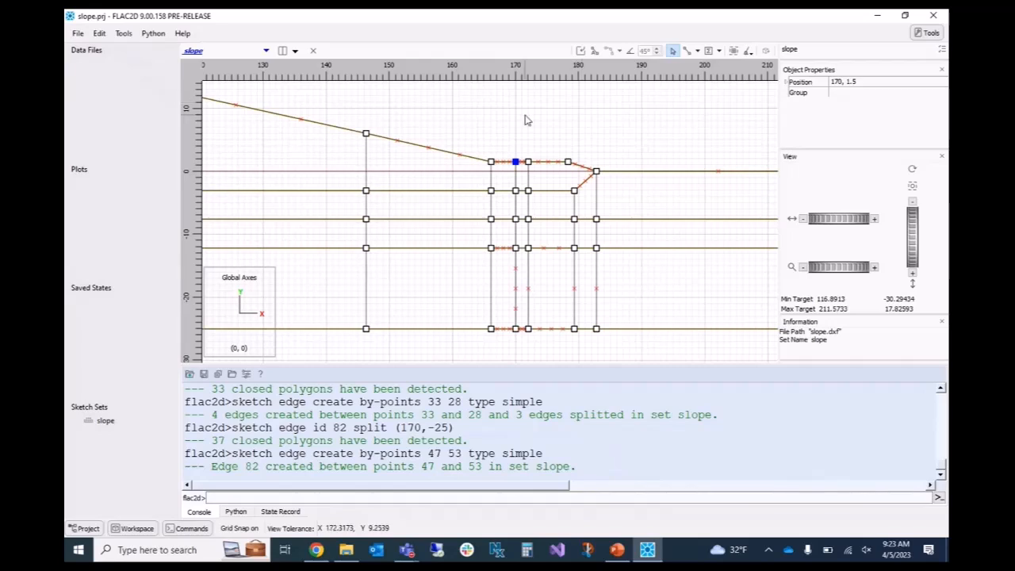
pyautogui.scroll(4, 525, 119)
pyautogui.scroll(-1, 525, 120)
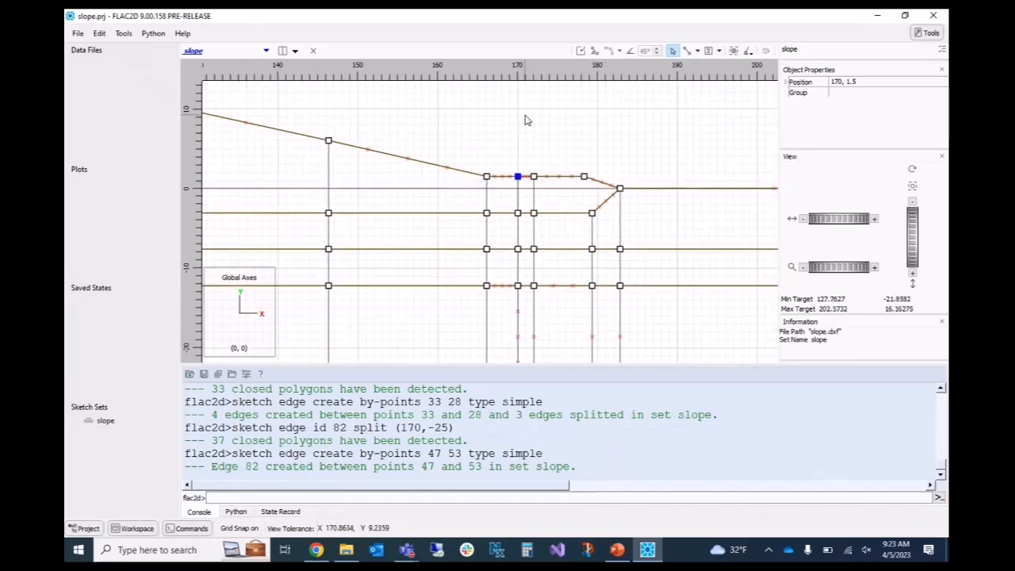
pyautogui.scroll(-2, 525, 119)
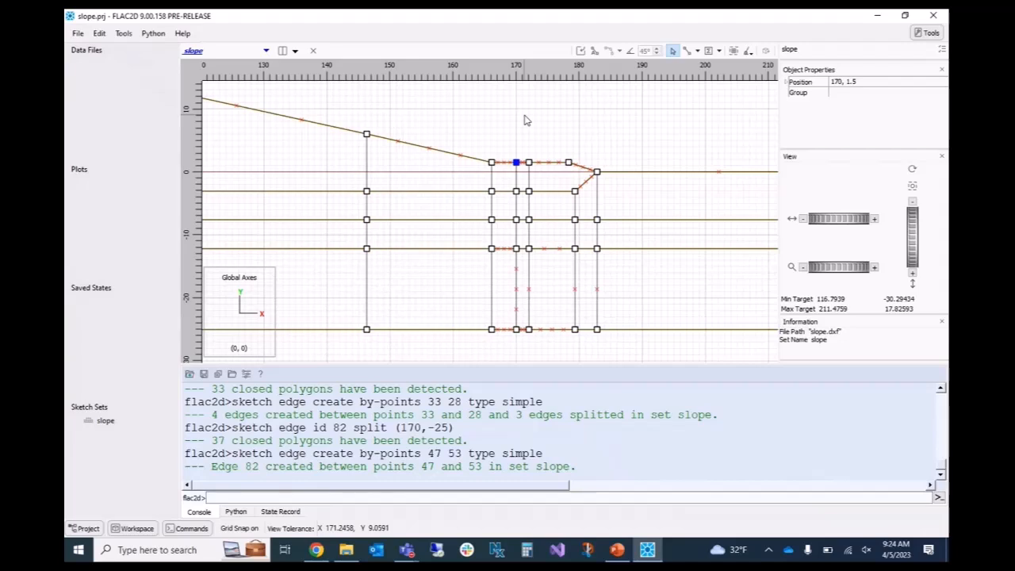
# - Try splitting the flat toe surface with a point at (168, 1.5), and undo it
pyautogui.scroll(2, 526, 118)
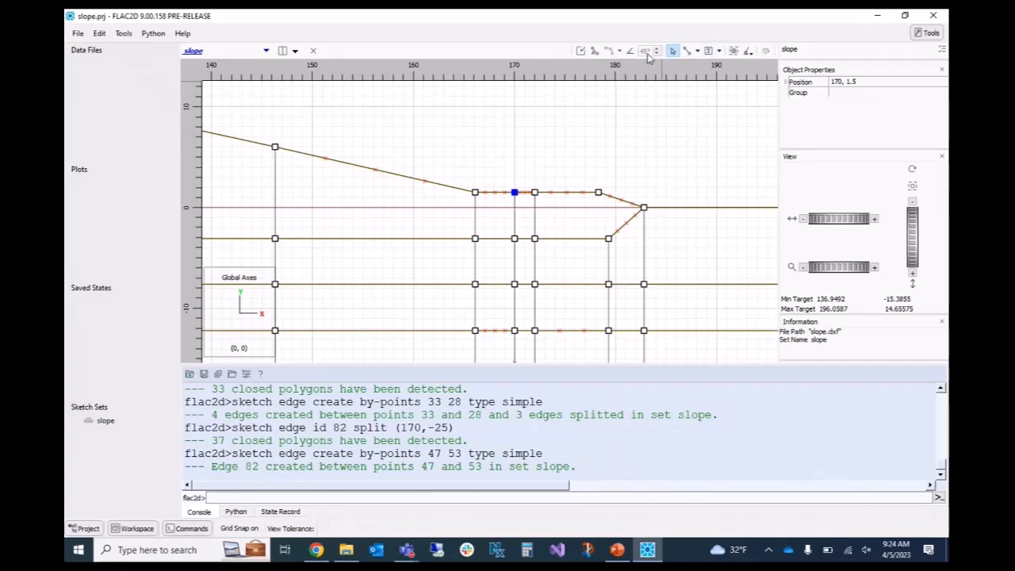
pyautogui.click(697, 51)
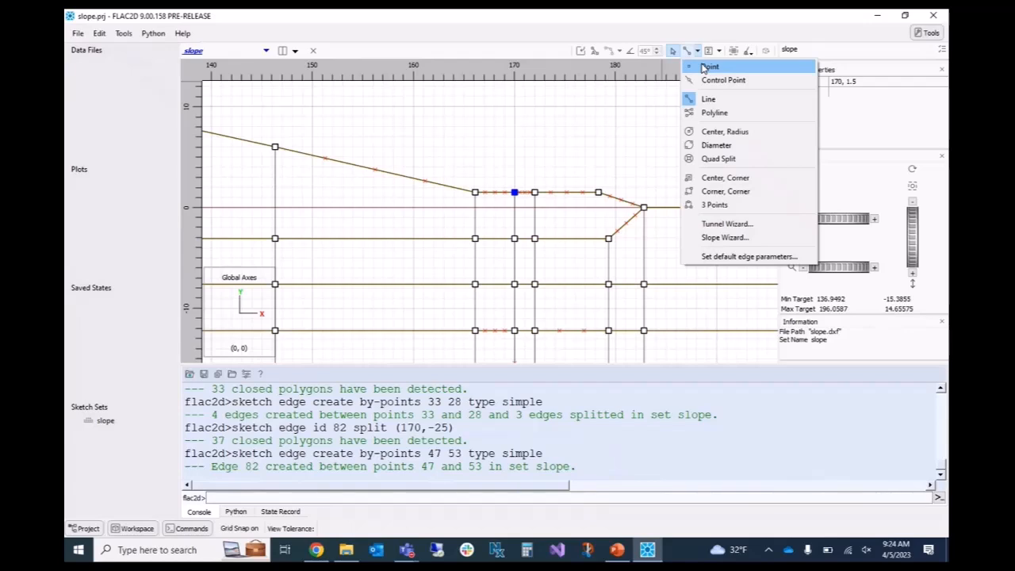
pyautogui.click(708, 67)
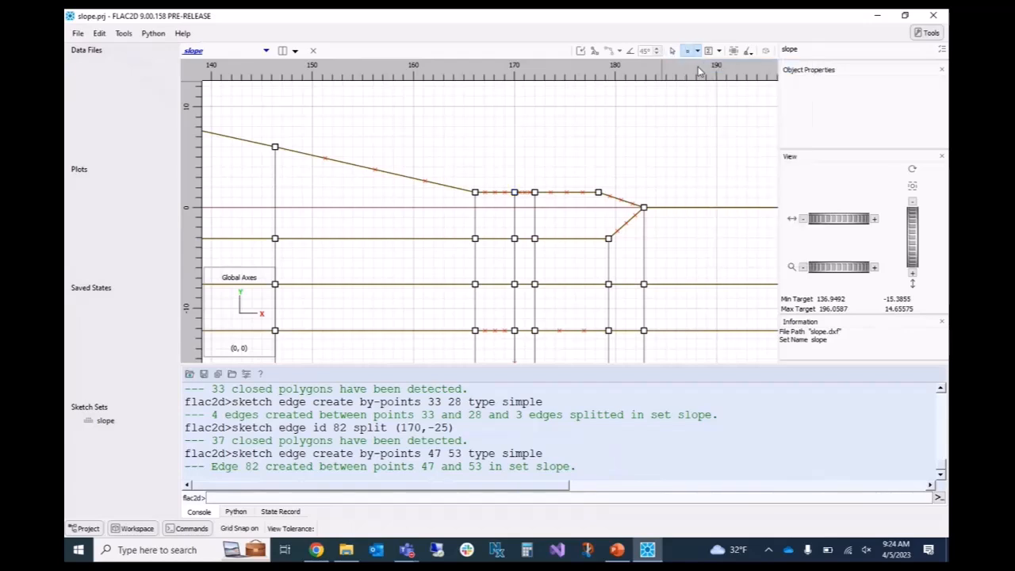
pyautogui.click(495, 193)
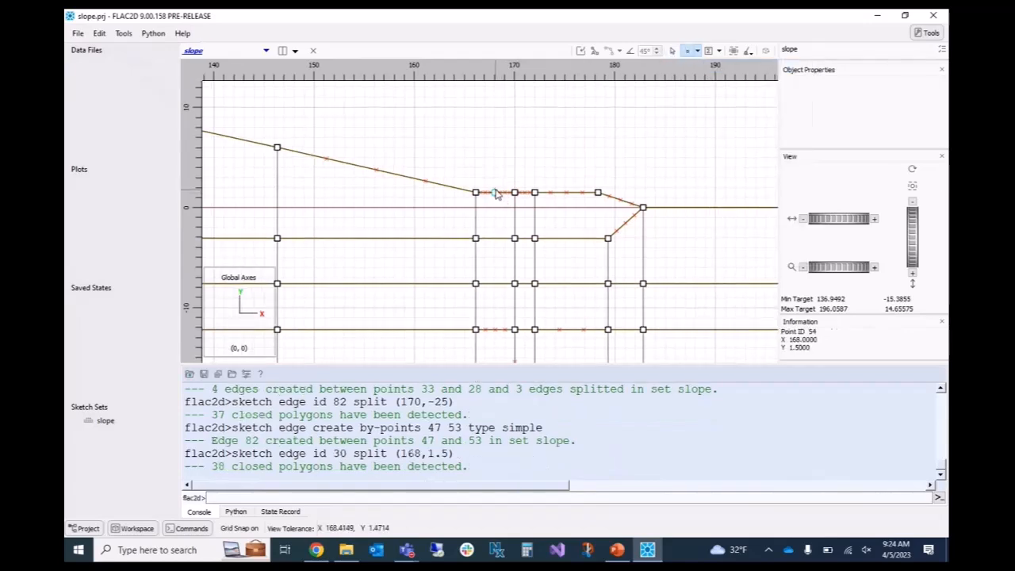
pyautogui.click(673, 52)
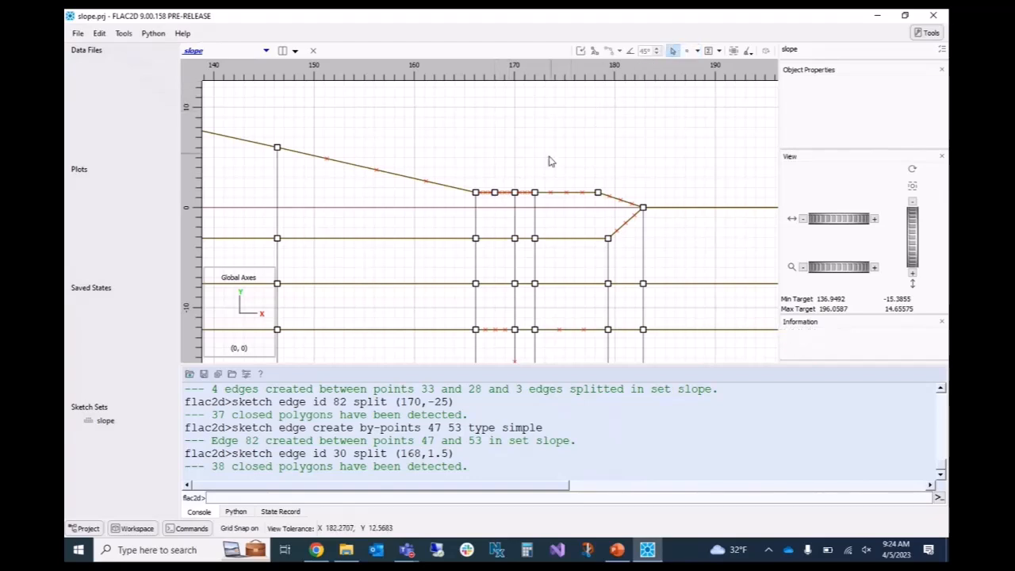
pyautogui.click(494, 194)
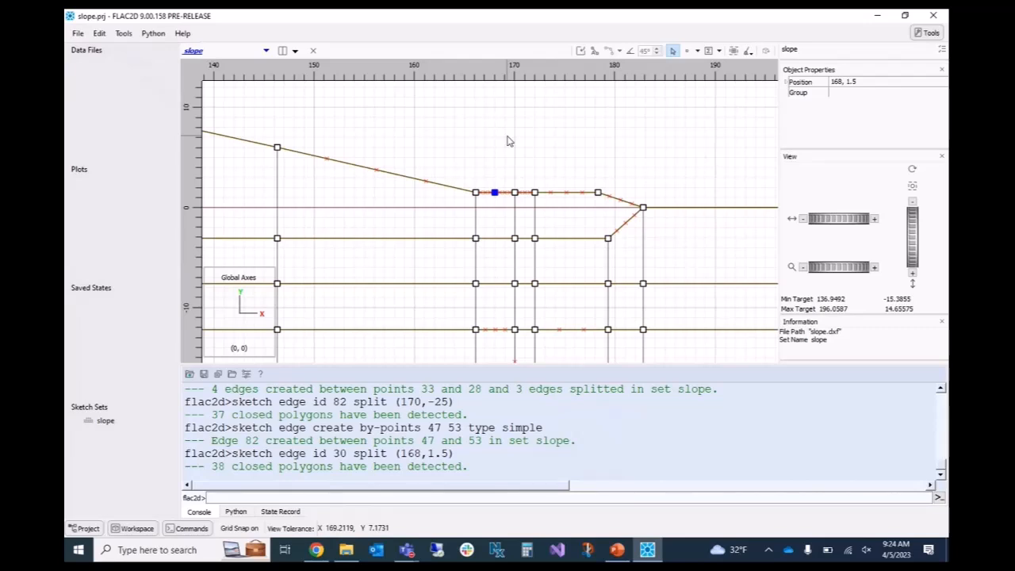
pyautogui.click(99, 33)
pyautogui.click(103, 50)
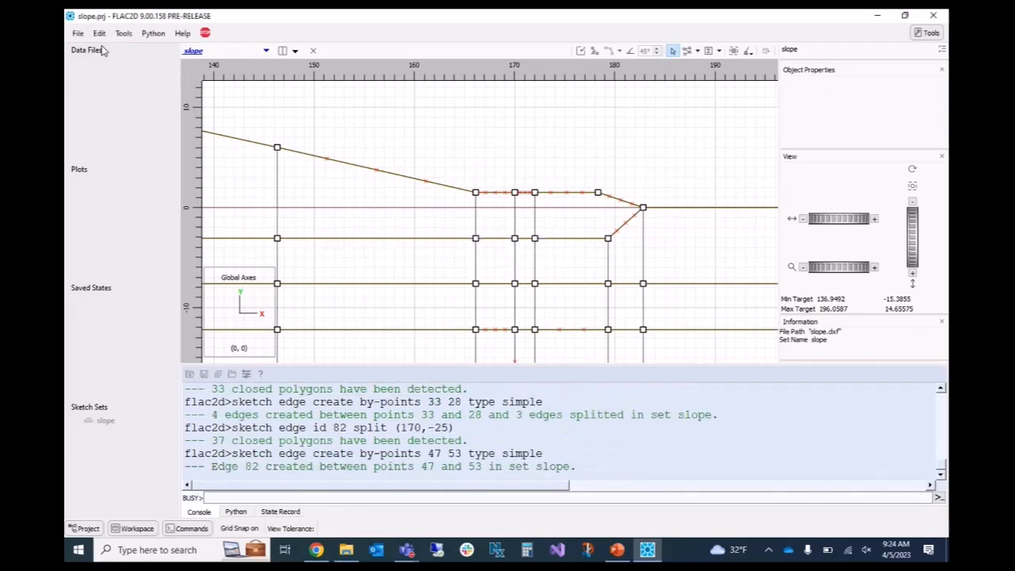
# - Examine the closely spaced vertical lines and layer boundaries around the slope toe
pyautogui.scroll(-3, 526, 156)
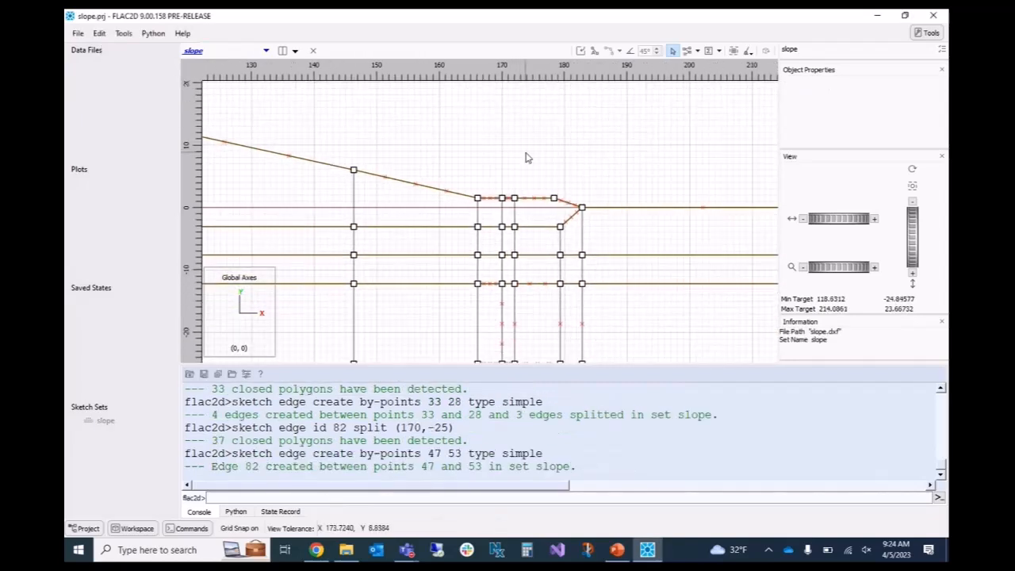
pyautogui.scroll(-1, 526, 157)
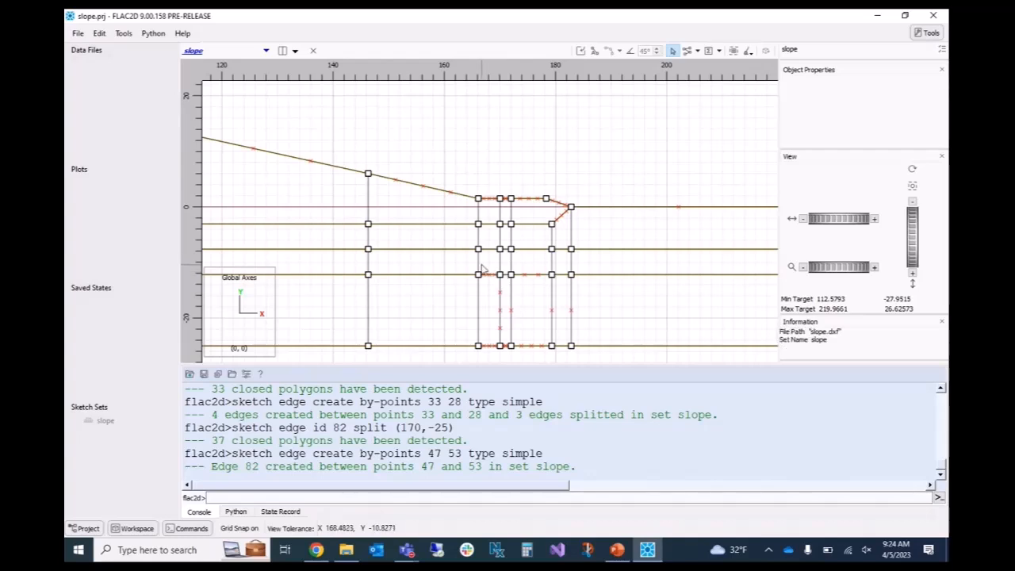
pyautogui.scroll(-2, 479, 267)
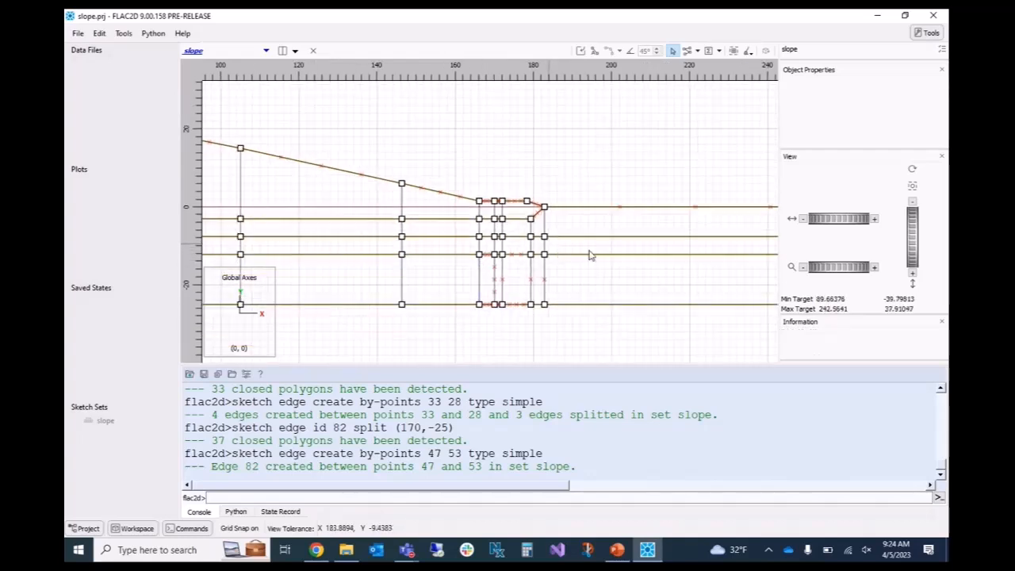
pyautogui.scroll(-1, 512, 253)
pyautogui.scroll(-1, 476, 211)
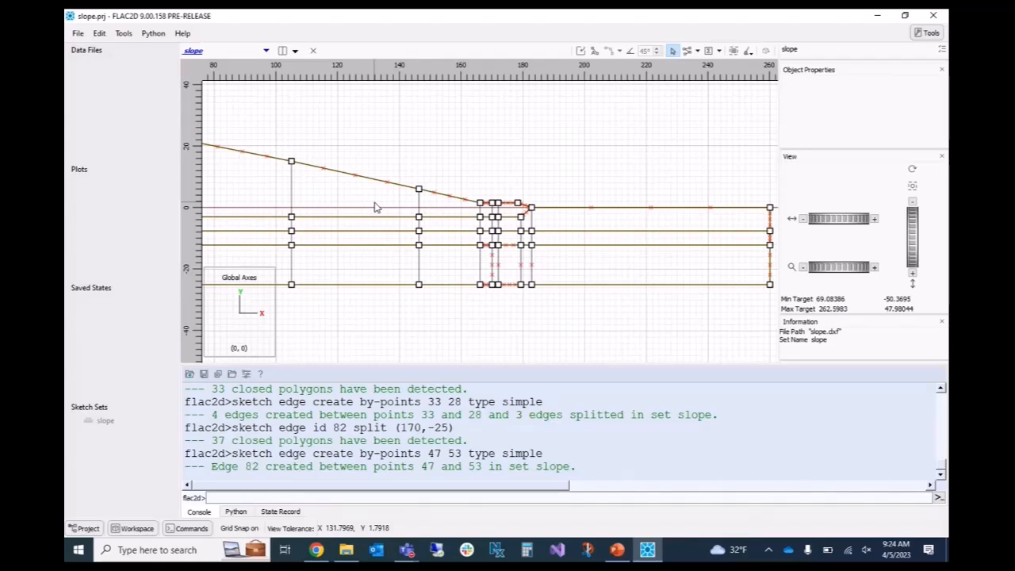
pyautogui.scroll(4, 524, 270)
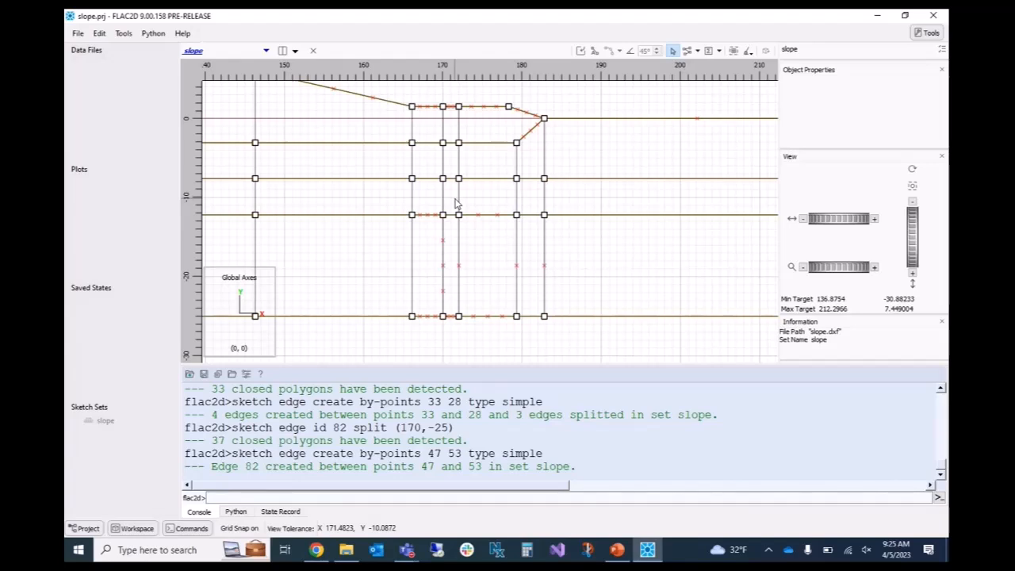
pyautogui.scroll(-3, 477, 202)
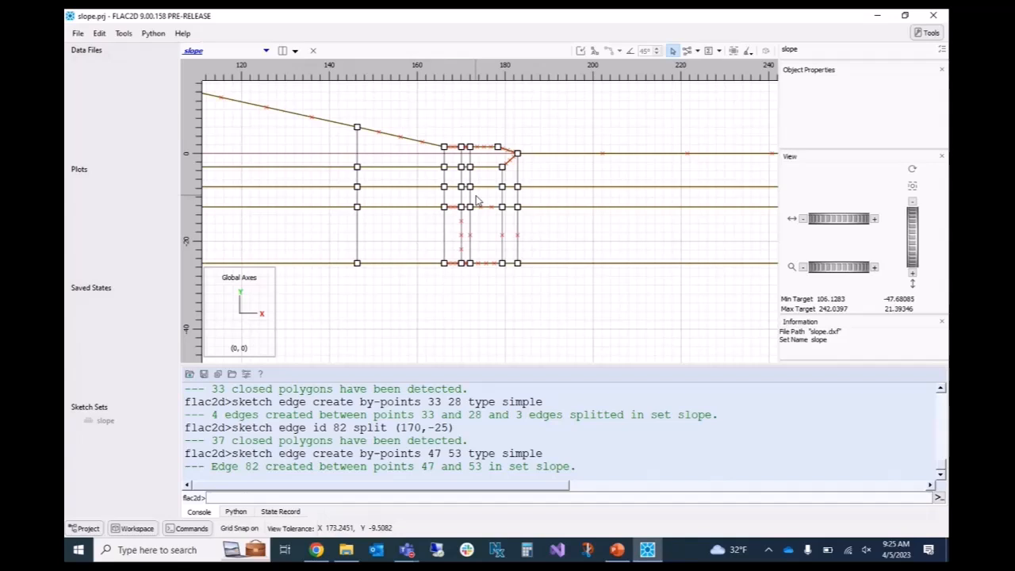
# - Add a point at (-30, -10) on the model's left boundary, between the layer boundaries at y = -7.5 and y = -12.19
pyautogui.scroll(-3, 477, 202)
pyautogui.moveTo(410, 138); pyautogui.dragTo(671, 137)
pyautogui.scroll(-2, 413, 191)
pyautogui.moveTo(381, 111); pyautogui.dragTo(494, 98)
pyautogui.scroll(1, 318, 233)
pyautogui.scroll(2, 318, 234)
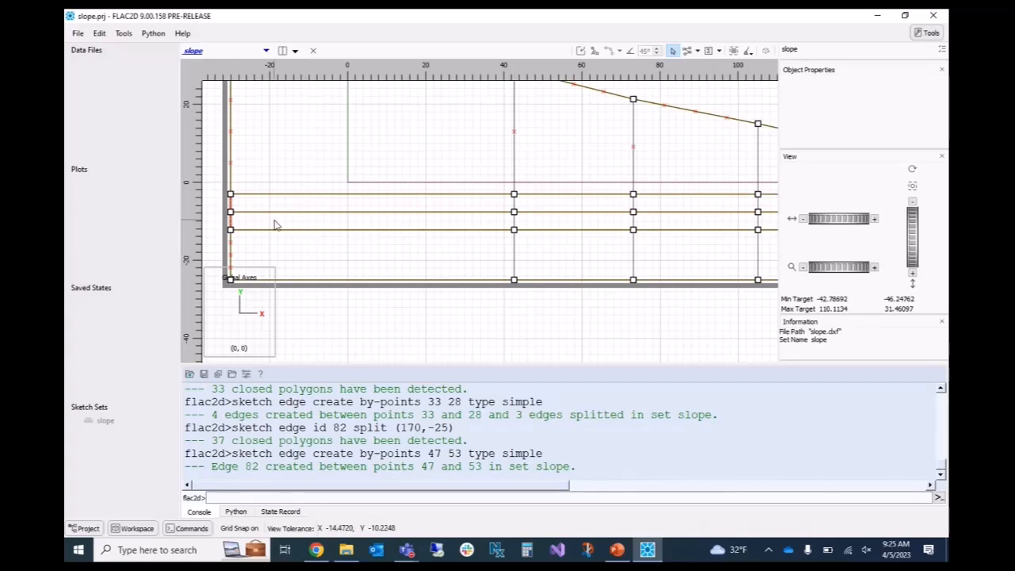
pyautogui.scroll(1, 275, 225)
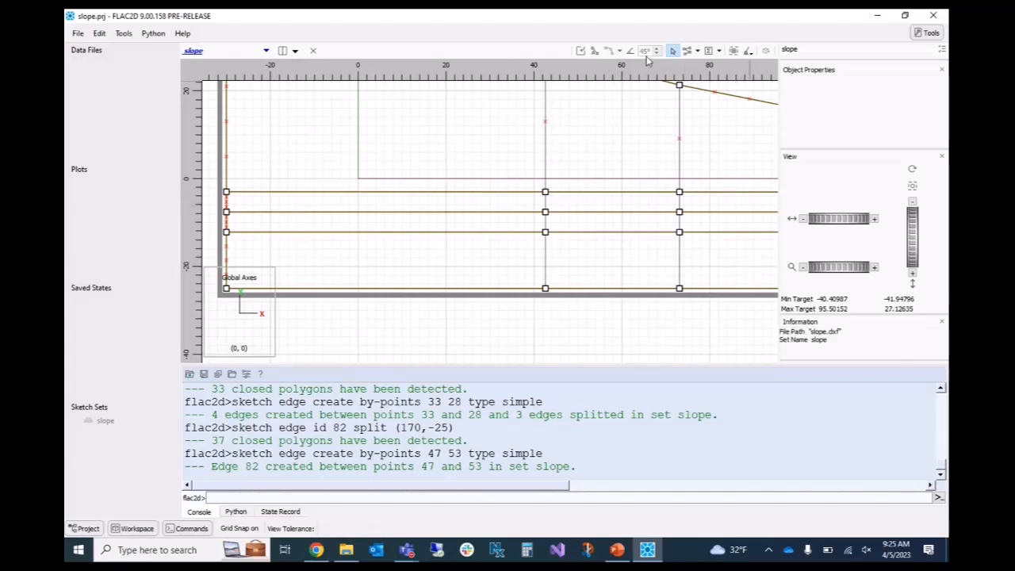
pyautogui.click(698, 51)
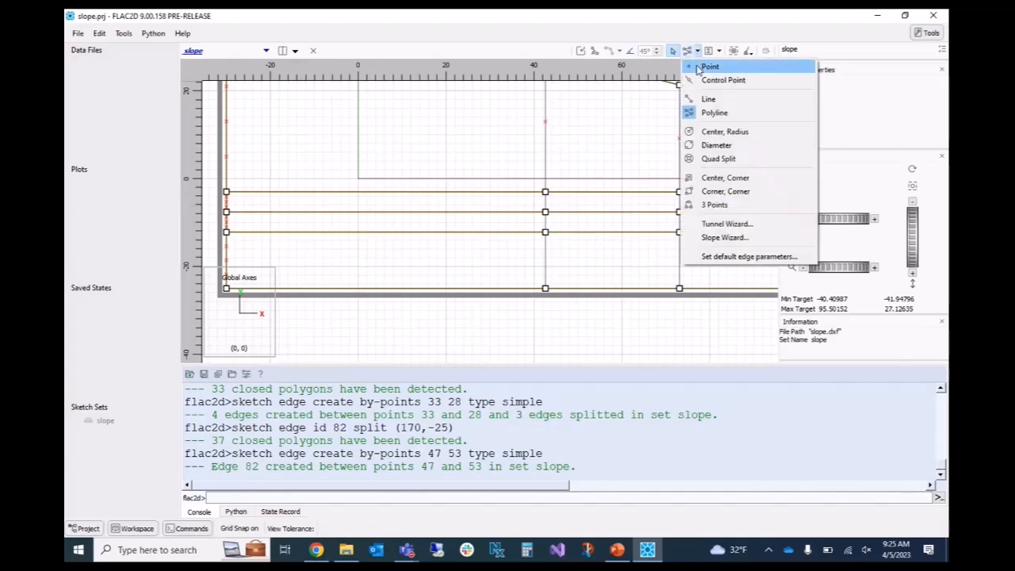
pyautogui.click(710, 67)
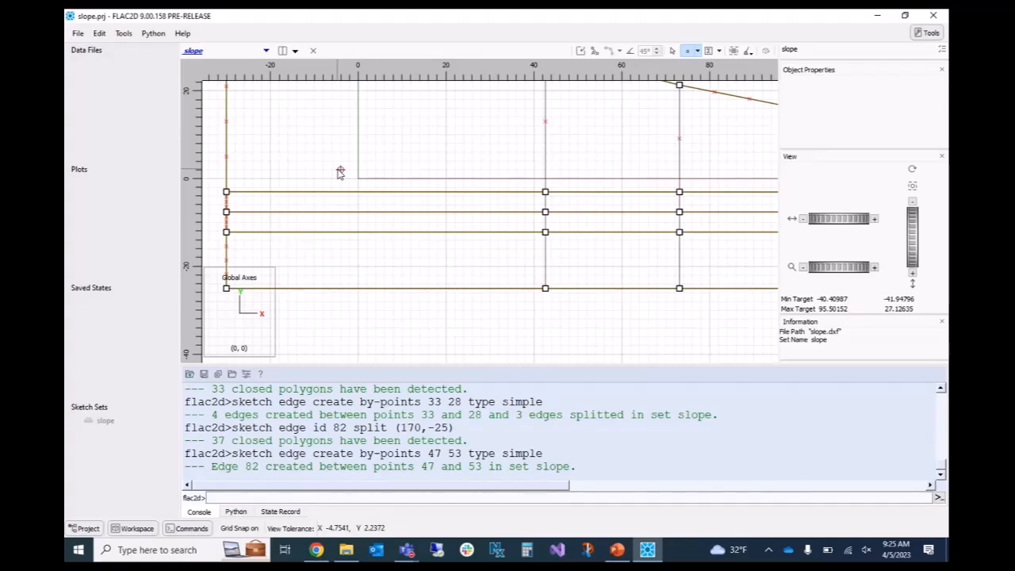
pyautogui.click(226, 223)
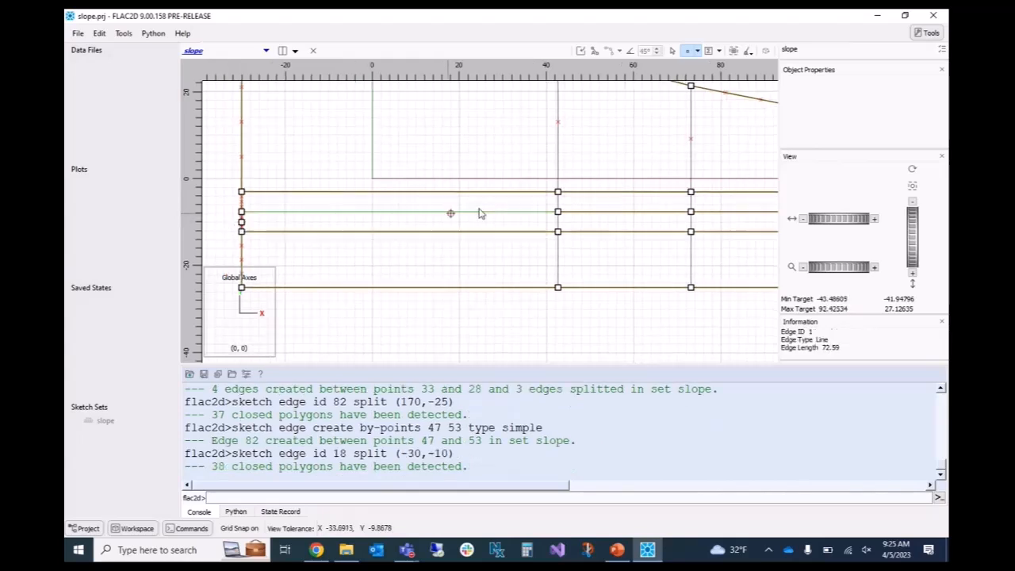
pyautogui.click(673, 51)
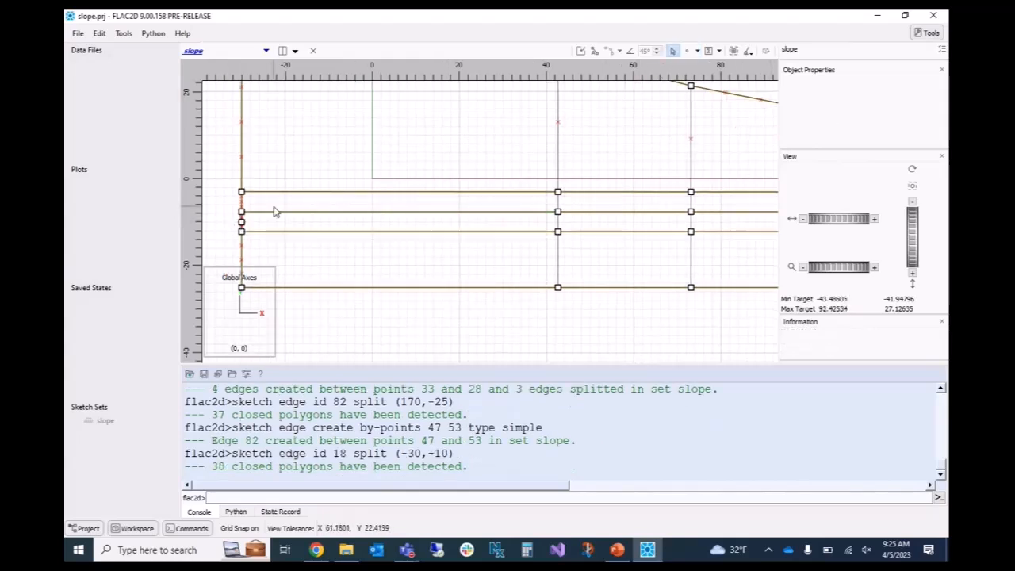
pyautogui.click(242, 223)
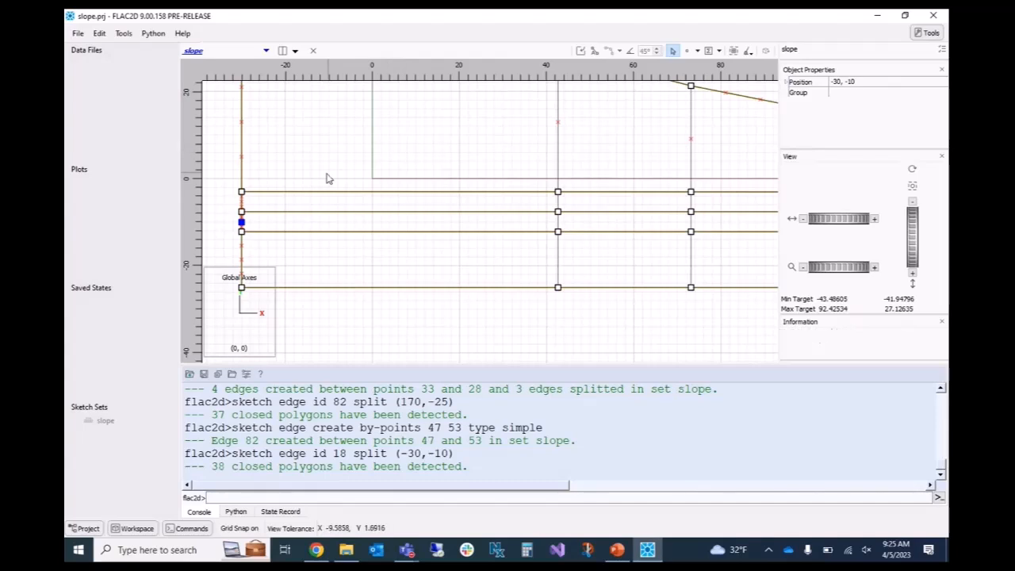
pyautogui.scroll(5, 243, 230)
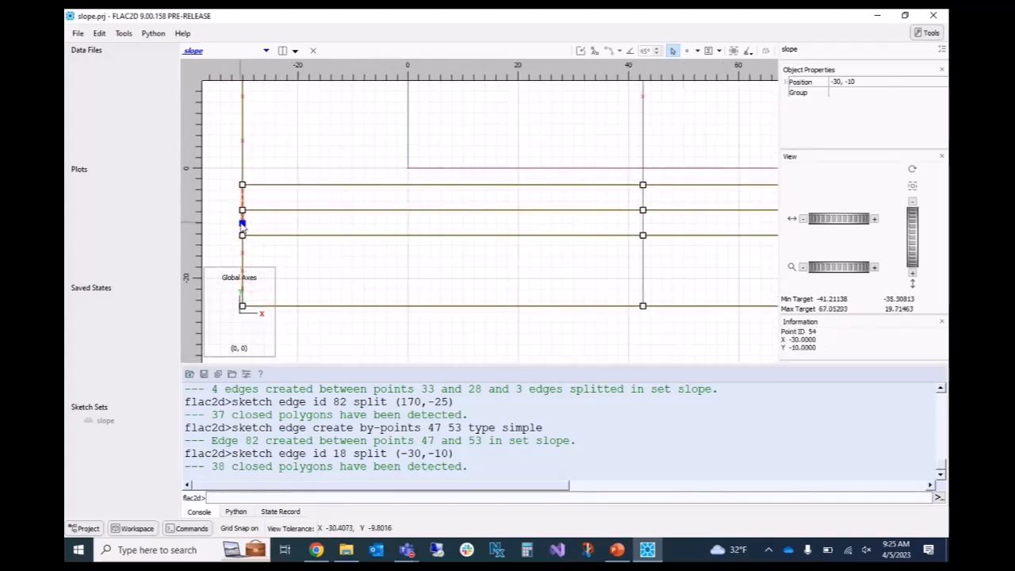
# - Draw a horizontal line from the point at (-30, -10) across the whole model to about x = 263.6, past the right boundary
pyautogui.scroll(-3, 245, 229)
pyautogui.scroll(-4, 315, 218)
pyautogui.scroll(-2, 315, 218)
pyautogui.moveTo(487, 301); pyautogui.dragTo(291, 287)
pyautogui.scroll(-2, 373, 299)
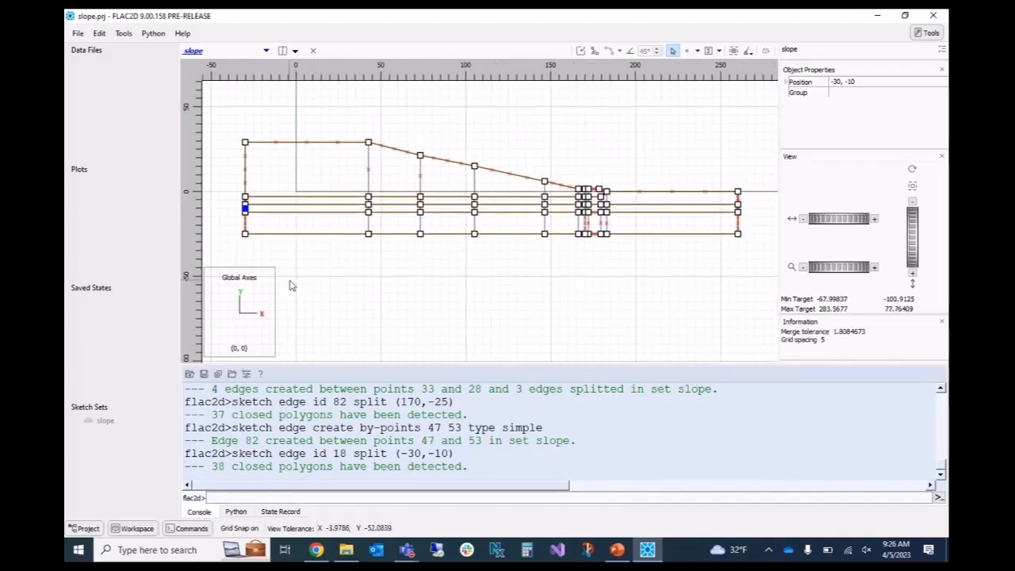
pyautogui.scroll(1, 290, 285)
pyautogui.moveTo(350, 269); pyautogui.dragTo(320, 273)
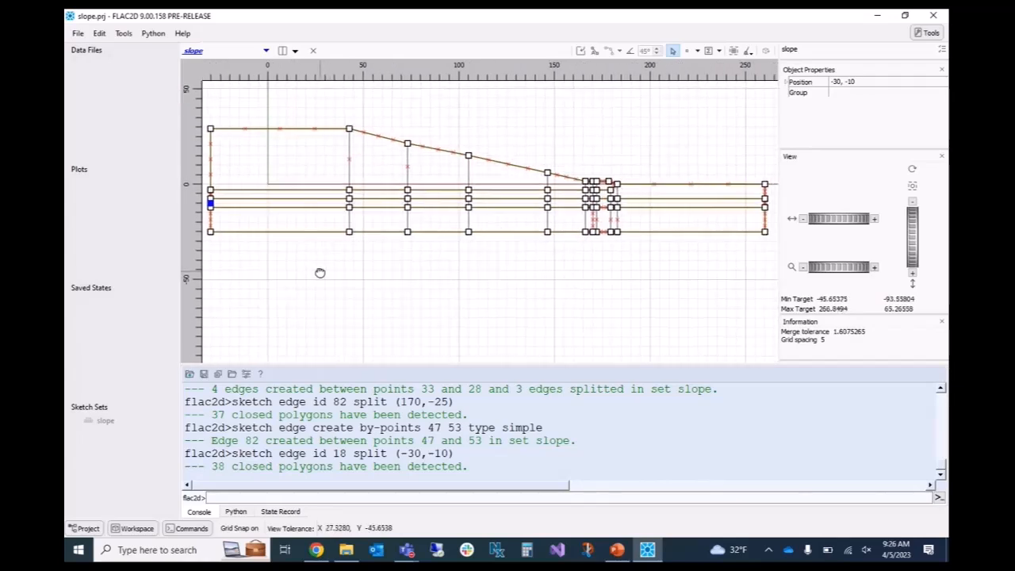
pyautogui.click(697, 50)
pyautogui.click(700, 104)
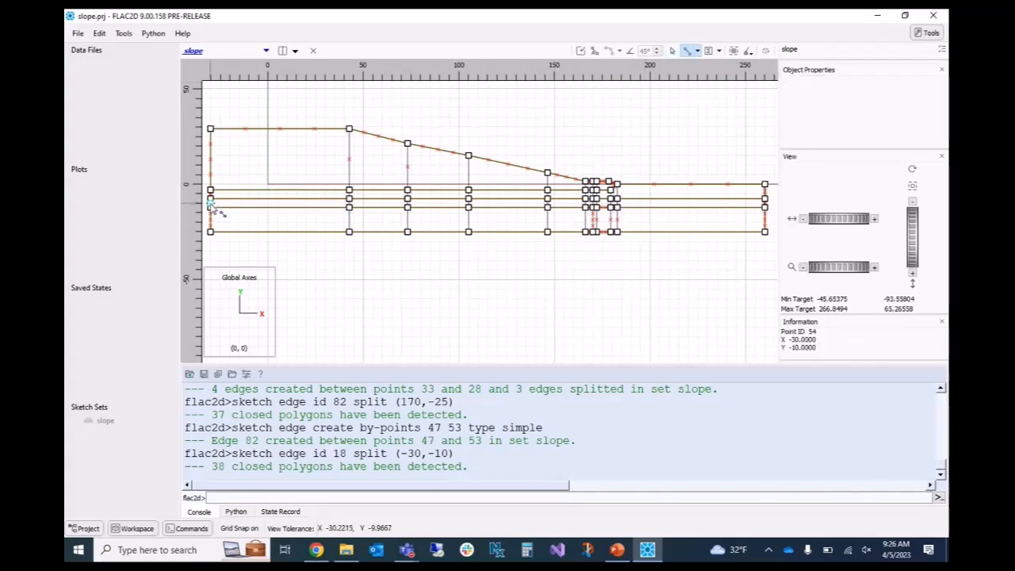
pyautogui.click(211, 204)
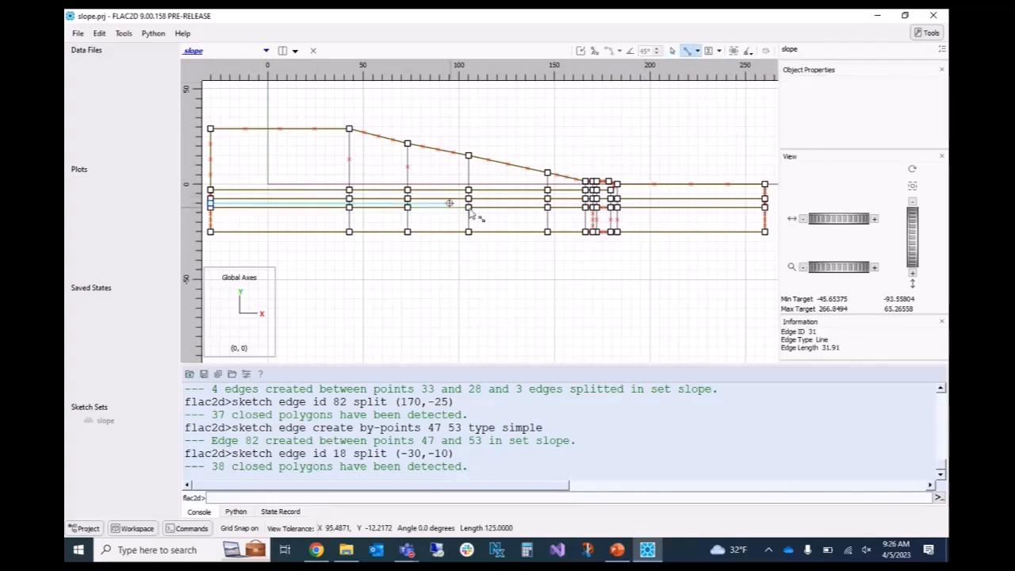
pyautogui.click(772, 204)
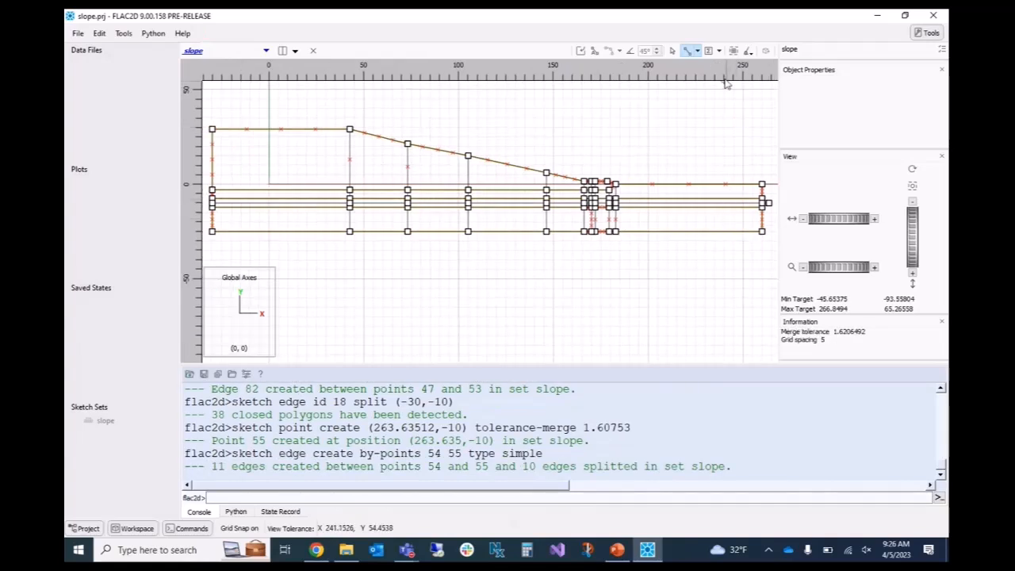
# - Delete the loose end point of the y = -10 line beyond the model's right boundary
pyautogui.click(673, 51)
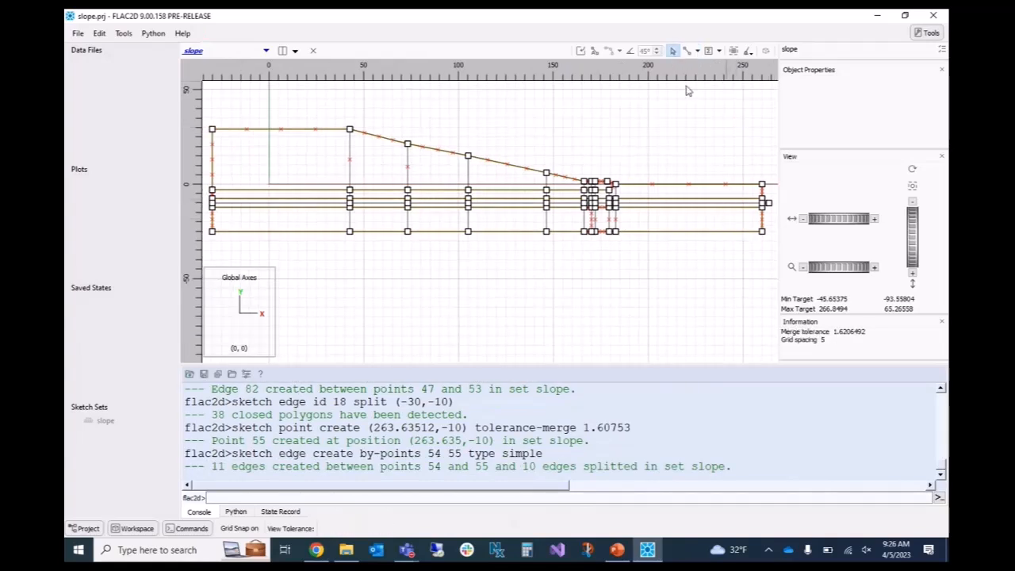
pyautogui.click(768, 203)
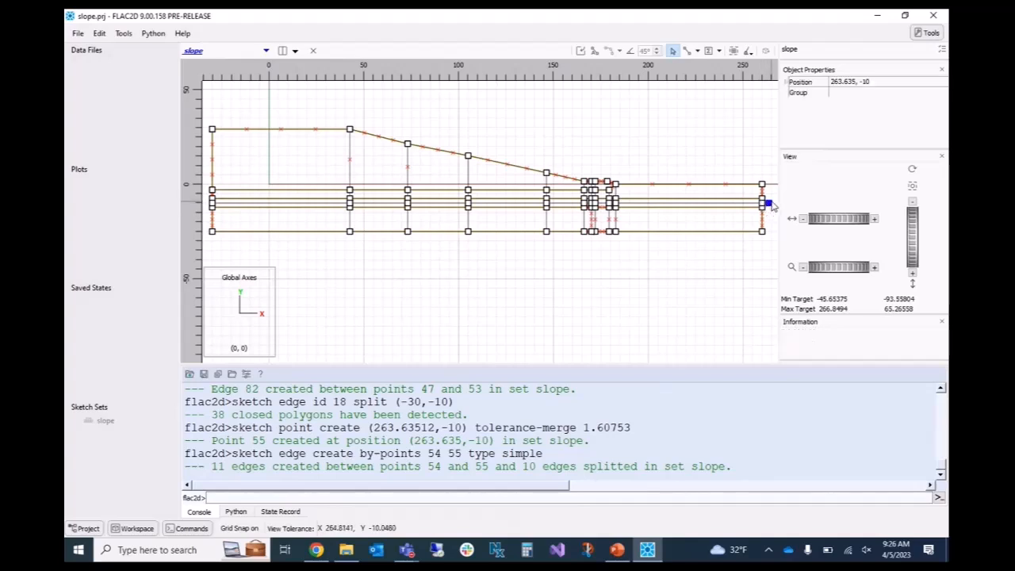
pyautogui.press('Delete')
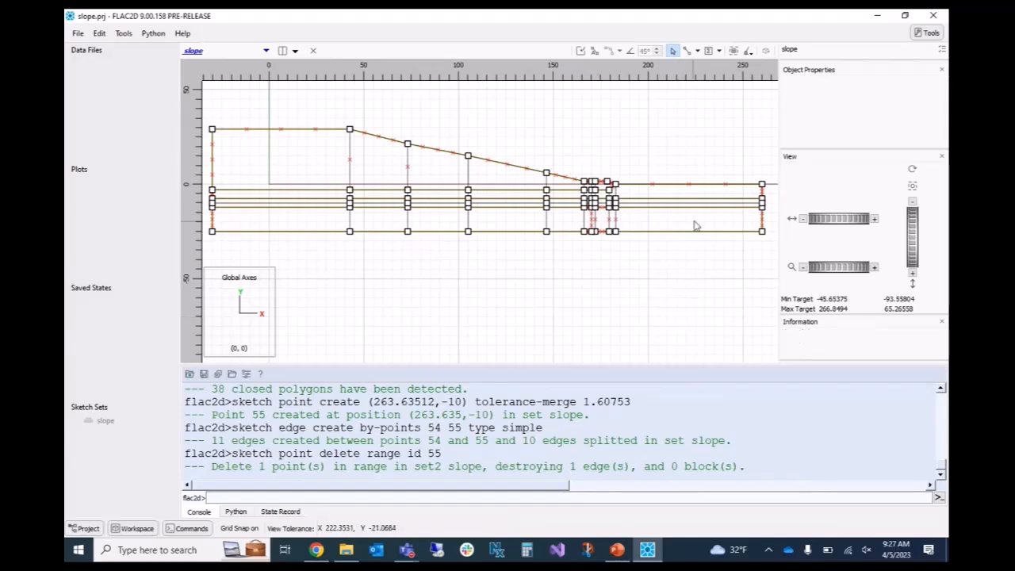
# - Auto-size all edges and blocks by model extent with 120 zones, and mesh all blocks
pyautogui.click(719, 51)
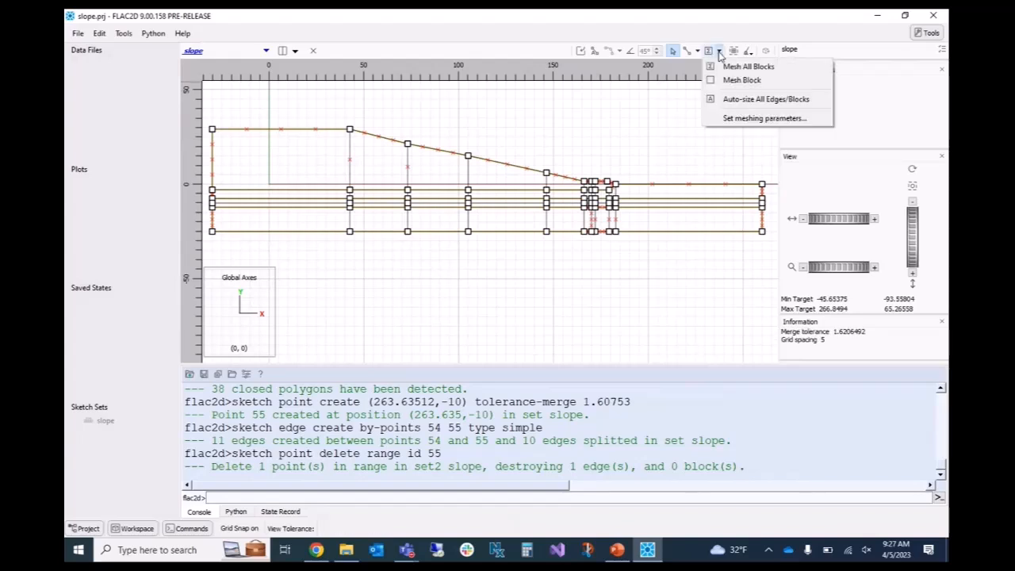
pyautogui.click(730, 102)
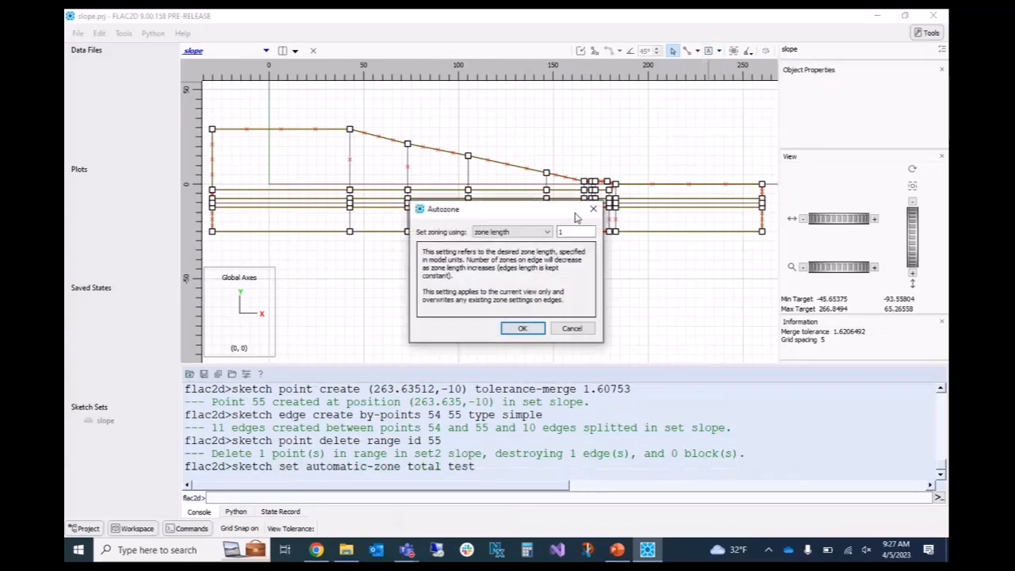
pyautogui.click(547, 231)
pyautogui.click(548, 246)
pyautogui.click(576, 231)
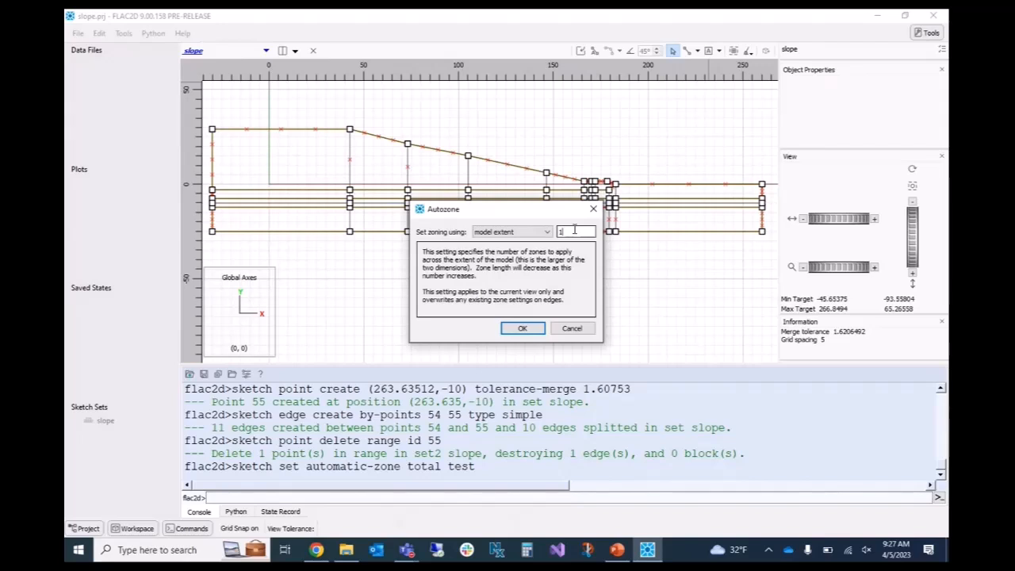
pyautogui.write('20')
pyautogui.click(523, 328)
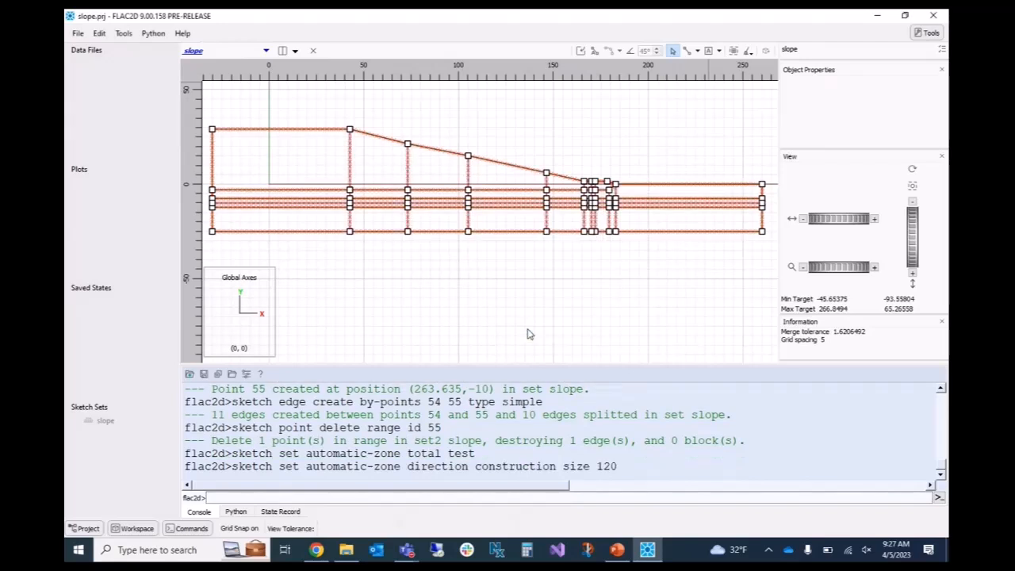
pyautogui.click(720, 52)
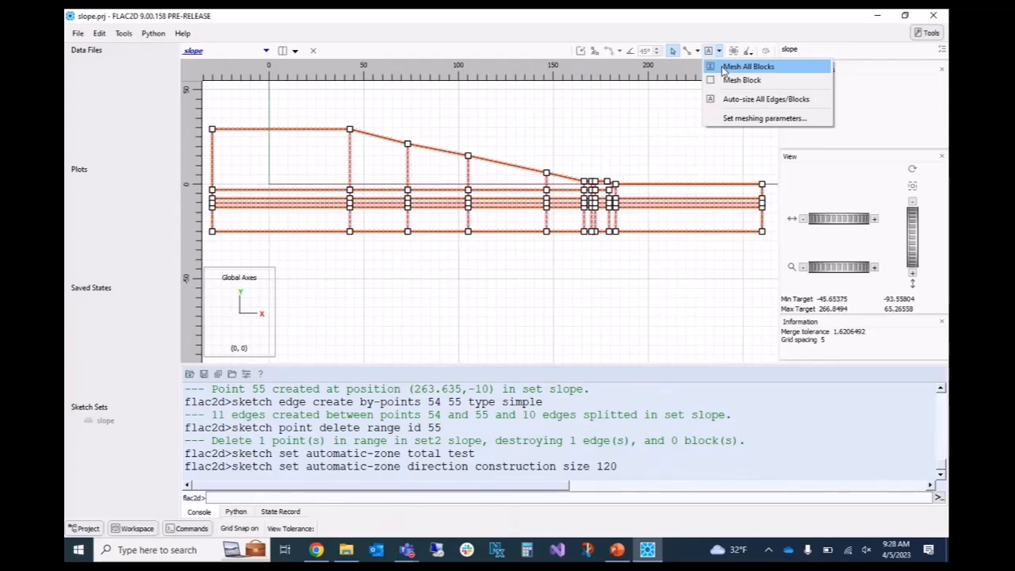
pyautogui.click(724, 68)
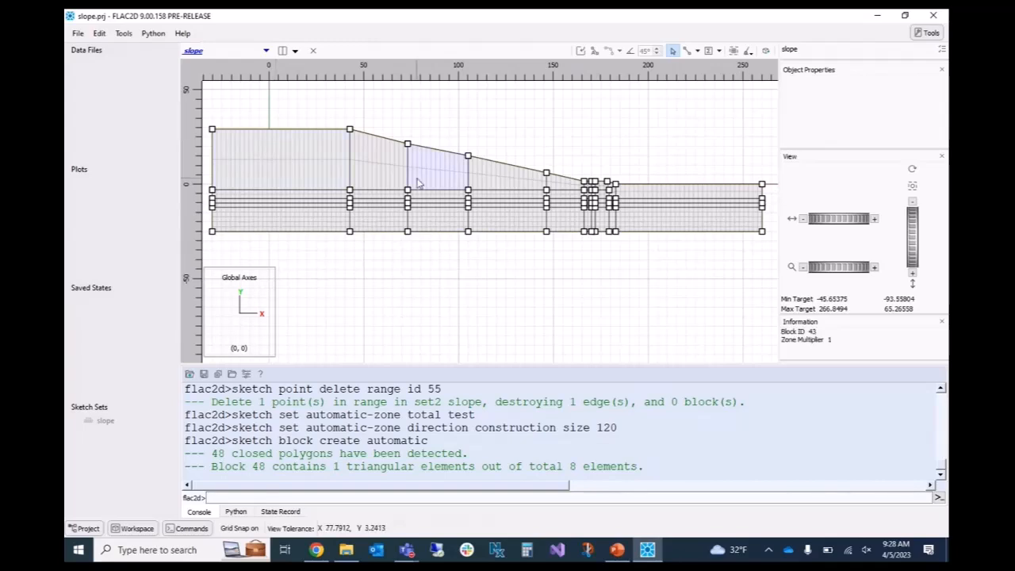
# - Set the zone number to 5 on the uppermost edge of the model's left boundary, beside the tall landfill block
pyautogui.scroll(4, 579, 187)
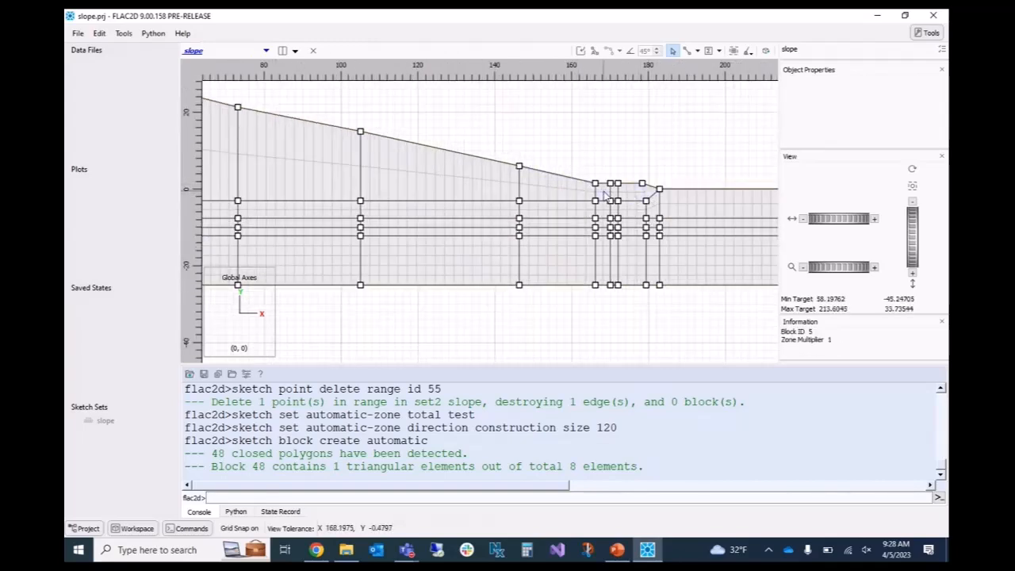
pyautogui.scroll(-2, 601, 195)
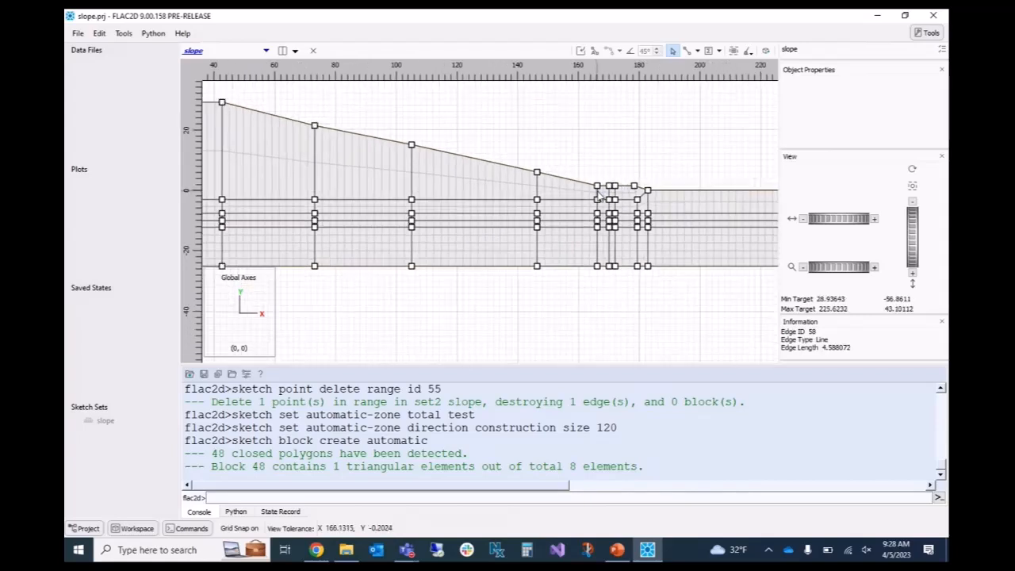
pyautogui.scroll(-1, 601, 195)
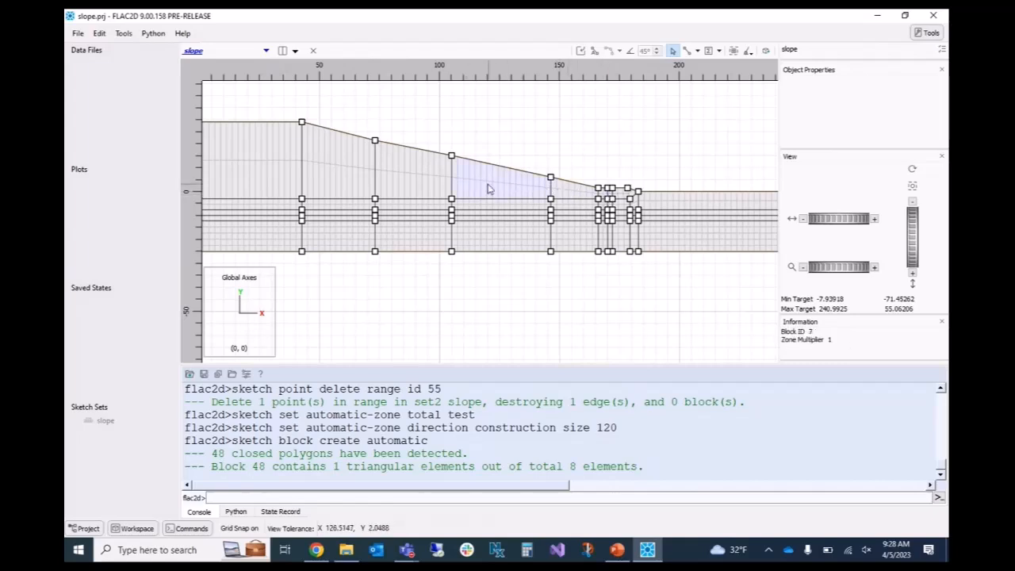
pyautogui.scroll(-3, 254, 159)
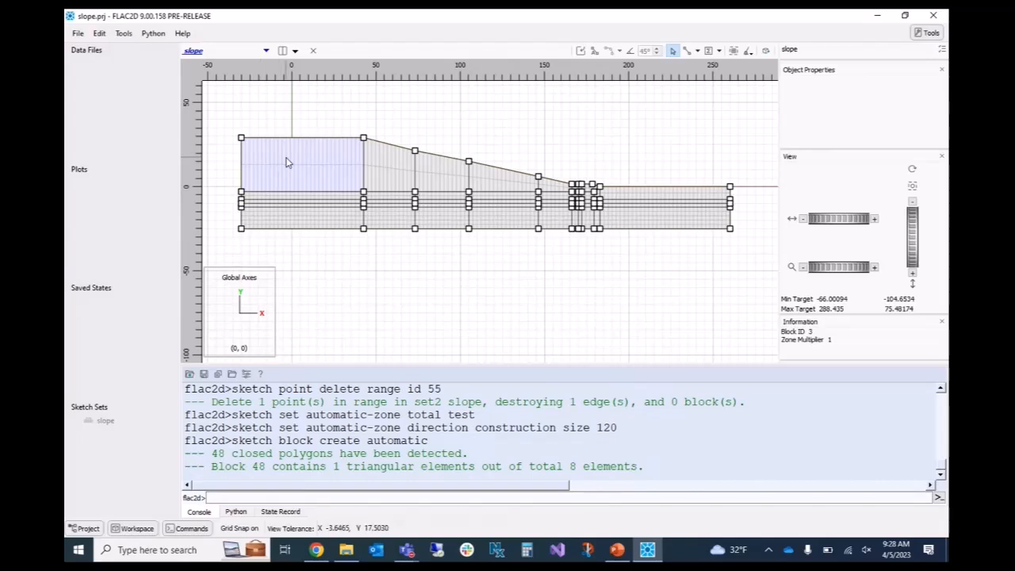
pyautogui.scroll(2, 288, 163)
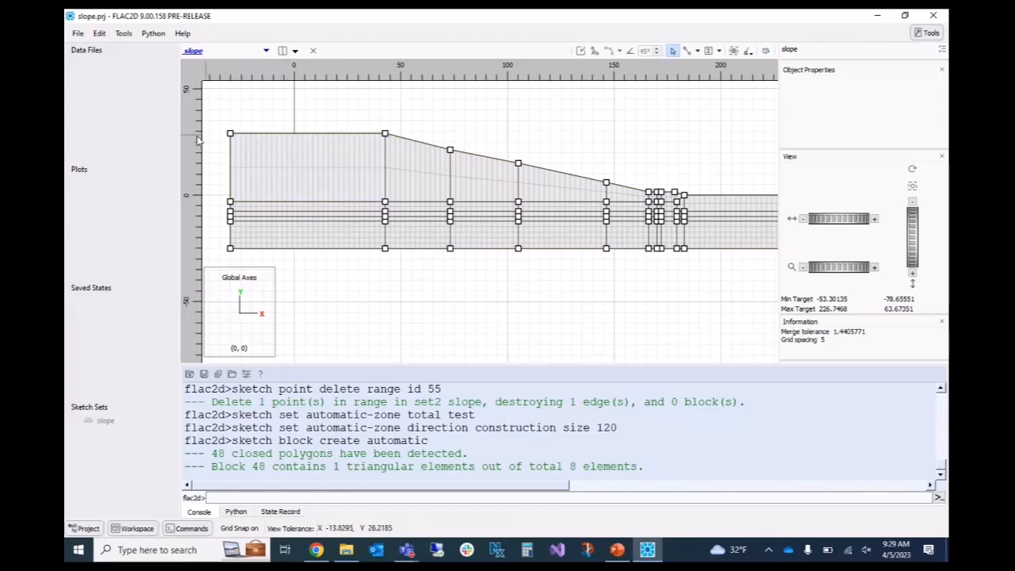
pyautogui.click(231, 162)
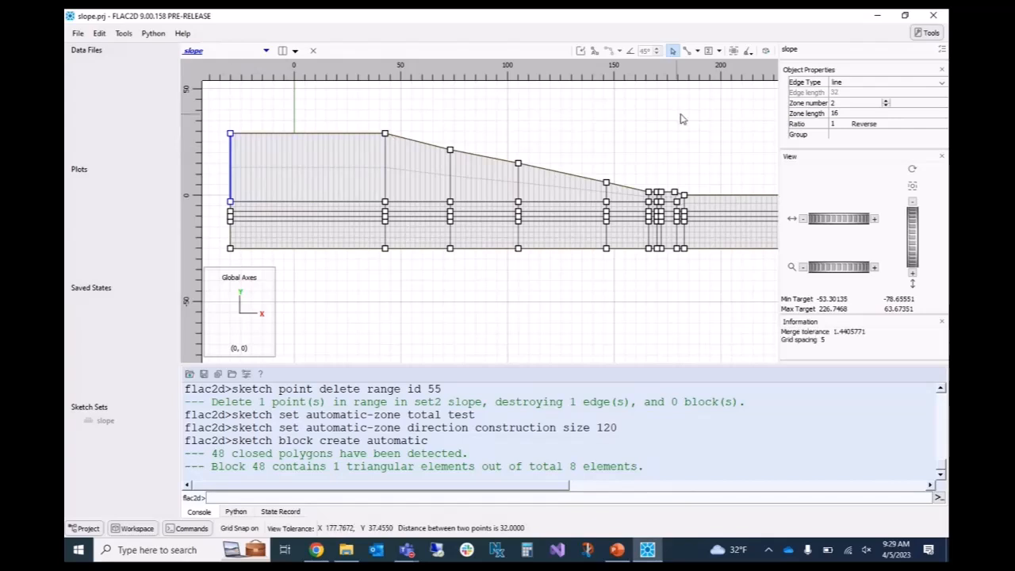
pyautogui.doubleClick(844, 102)
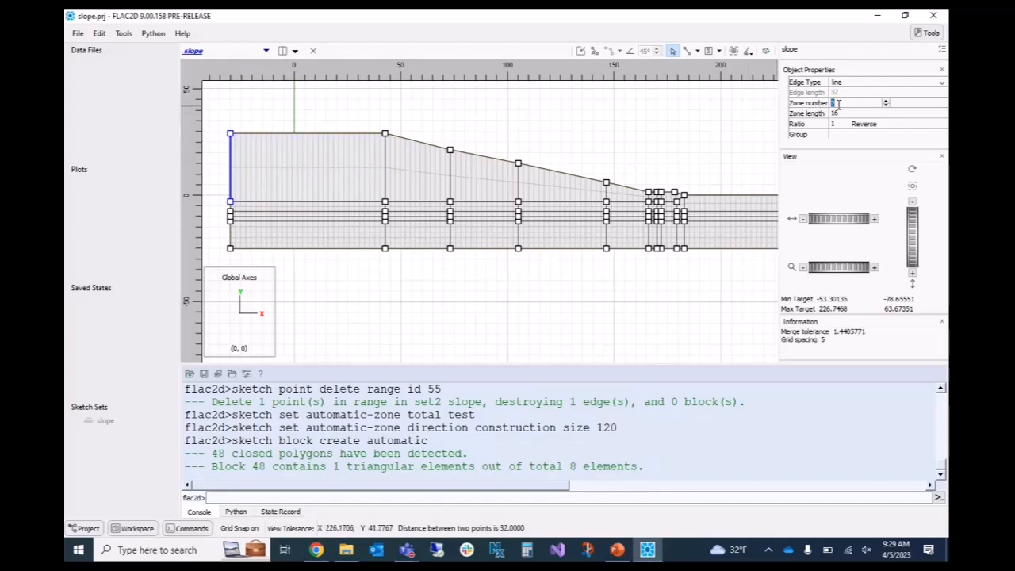
pyautogui.write('5')
pyautogui.press('Return')
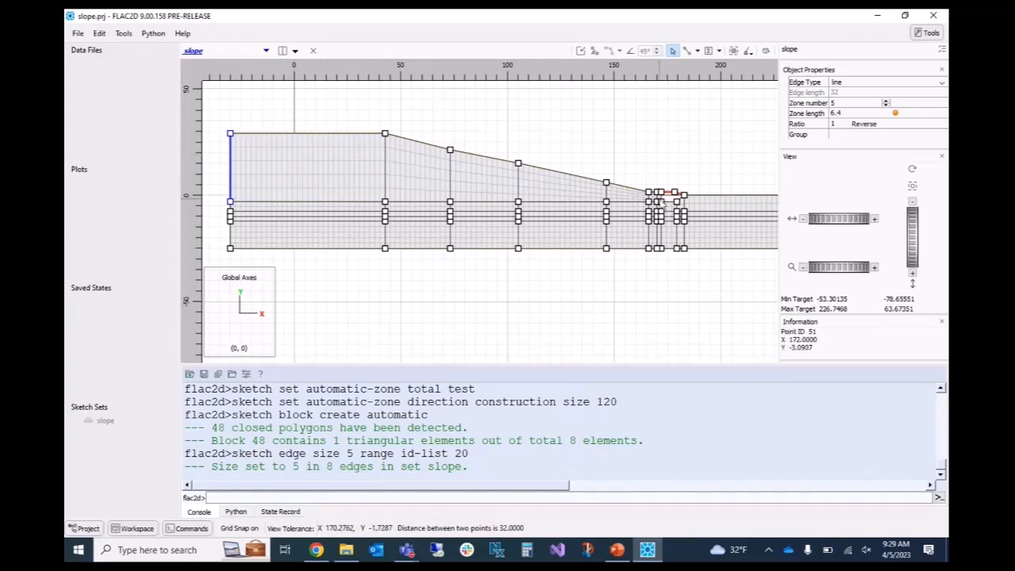
# - Mesh all blocks again to fill the unmeshed block near the slope toe, between about x = 172 and x = 183
pyautogui.scroll(5, 639, 155)
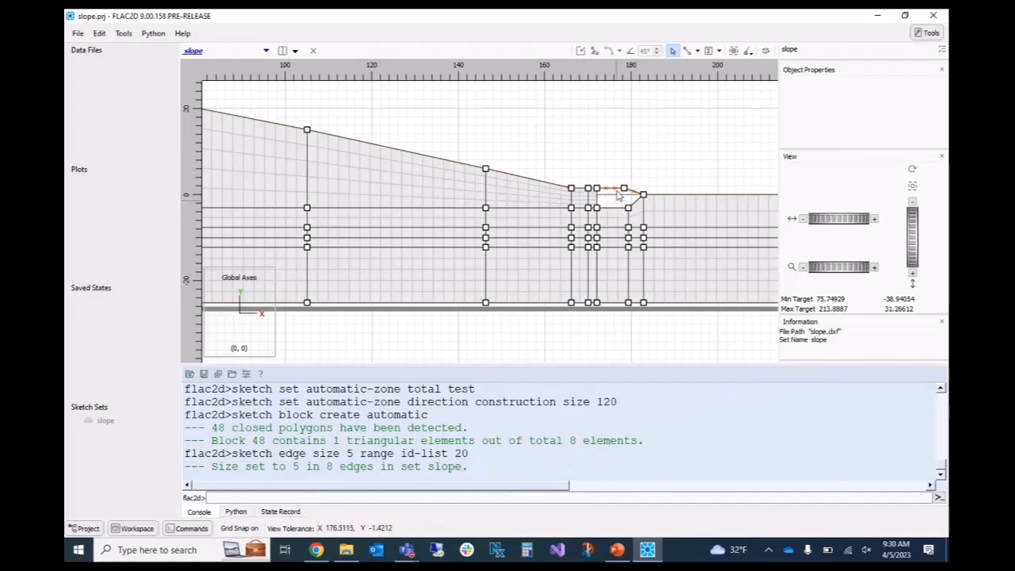
pyautogui.click(718, 51)
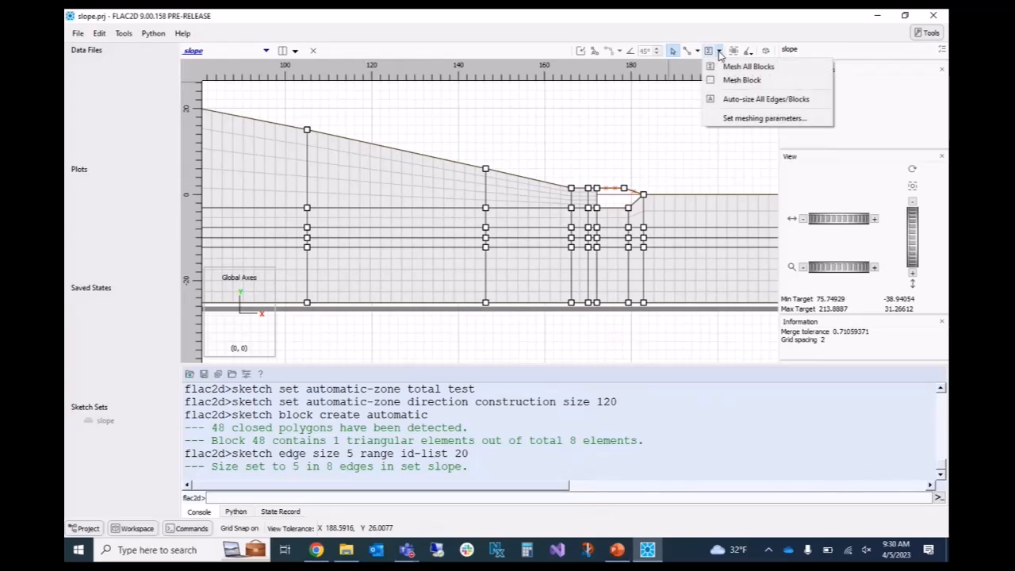
pyautogui.click(748, 67)
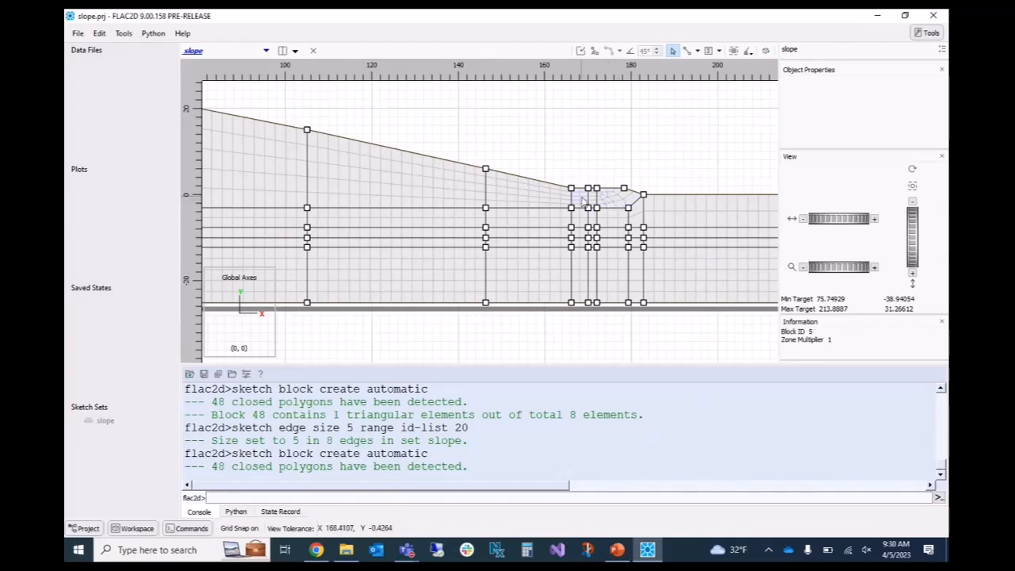
pyautogui.scroll(3, 617, 200)
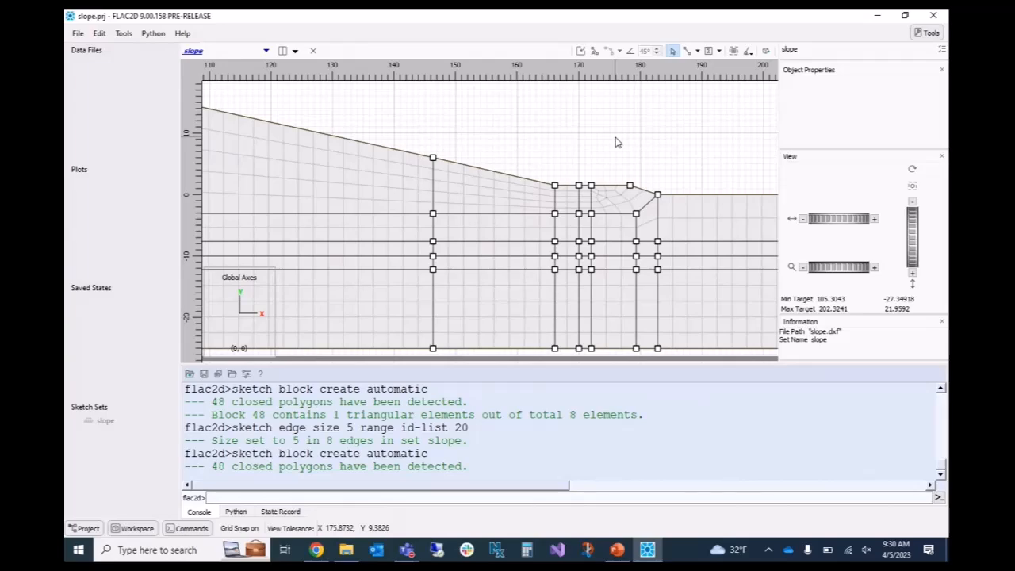
pyautogui.scroll(-5, 617, 143)
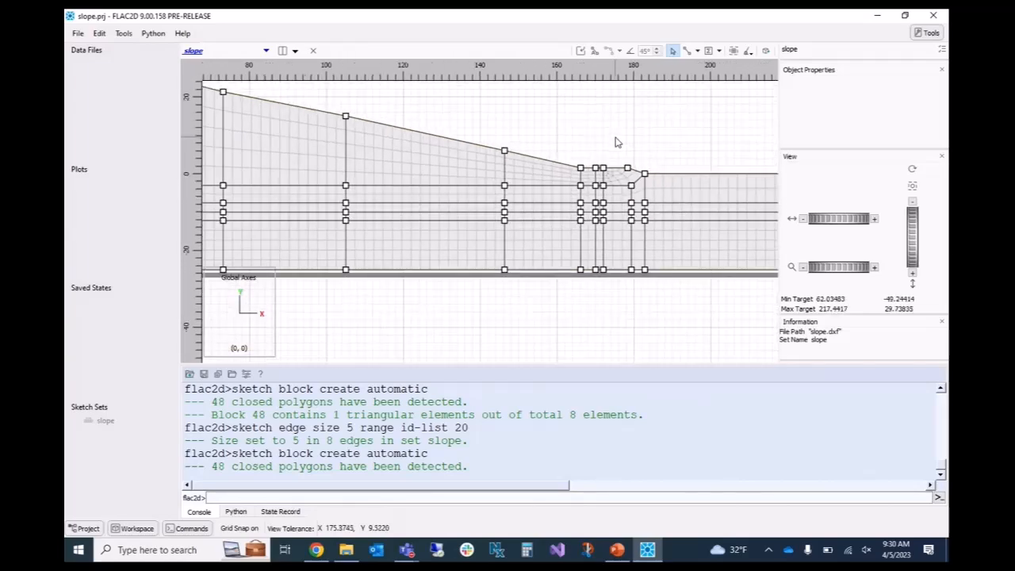
pyautogui.scroll(-5, 625, 145)
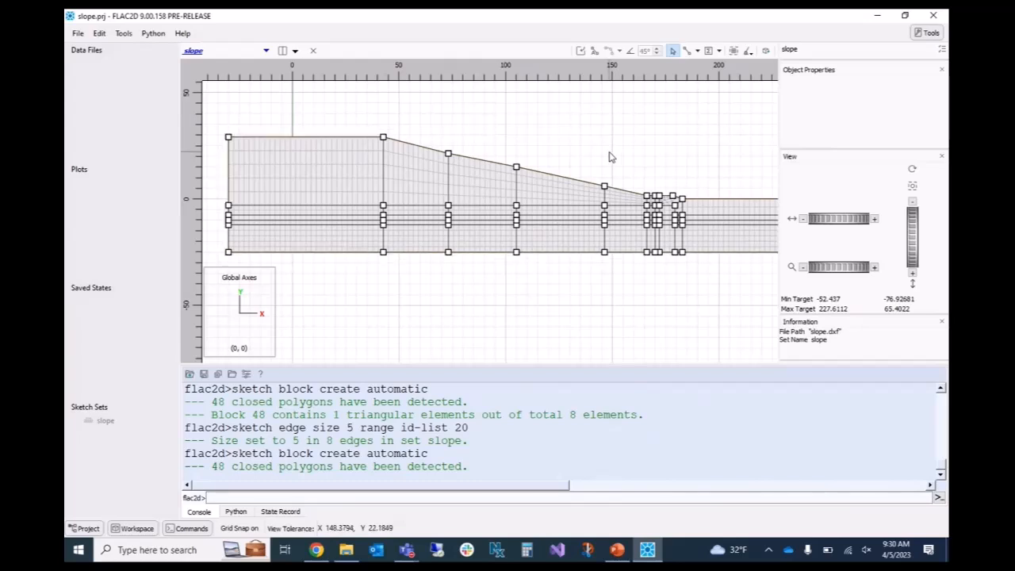
pyautogui.scroll(-1, 610, 157)
pyautogui.scroll(-1, 609, 157)
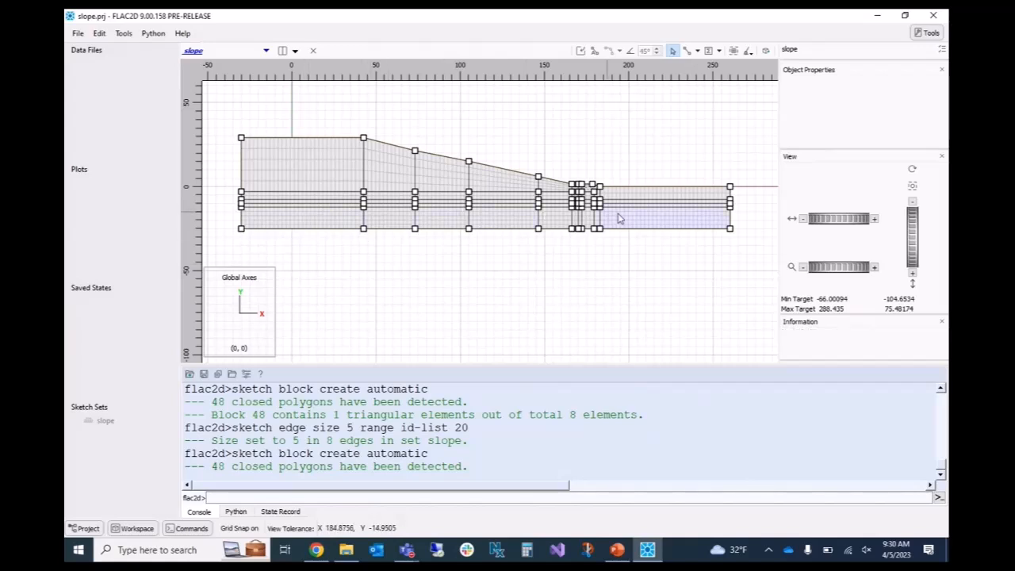
pyautogui.click(351, 222)
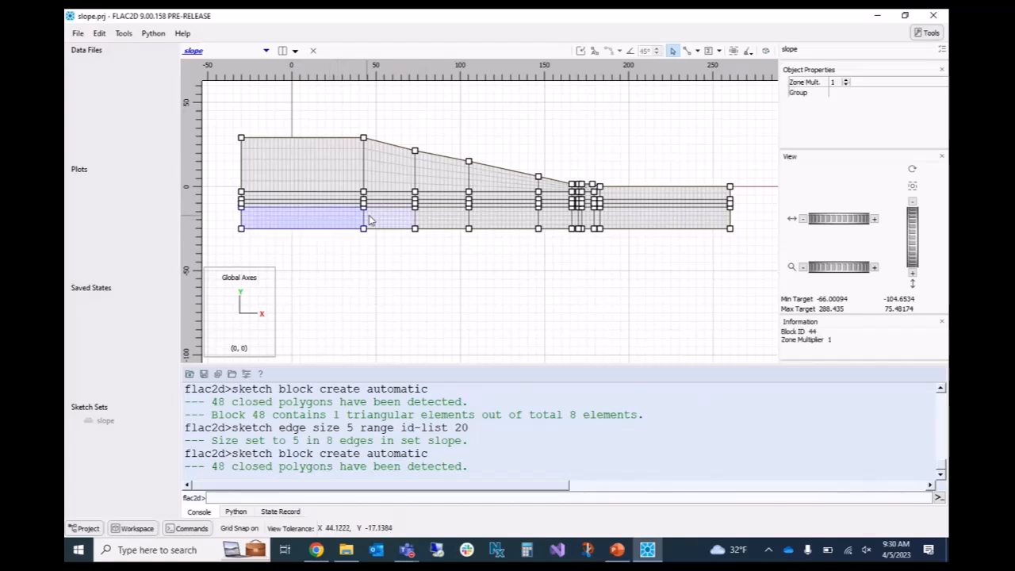
pyautogui.keyDown('ctrl'); pyautogui.click(380, 220); pyautogui.keyUp('ctrl')
pyautogui.keyDown('ctrl'); pyautogui.click(466, 220); pyautogui.keyUp('ctrl')
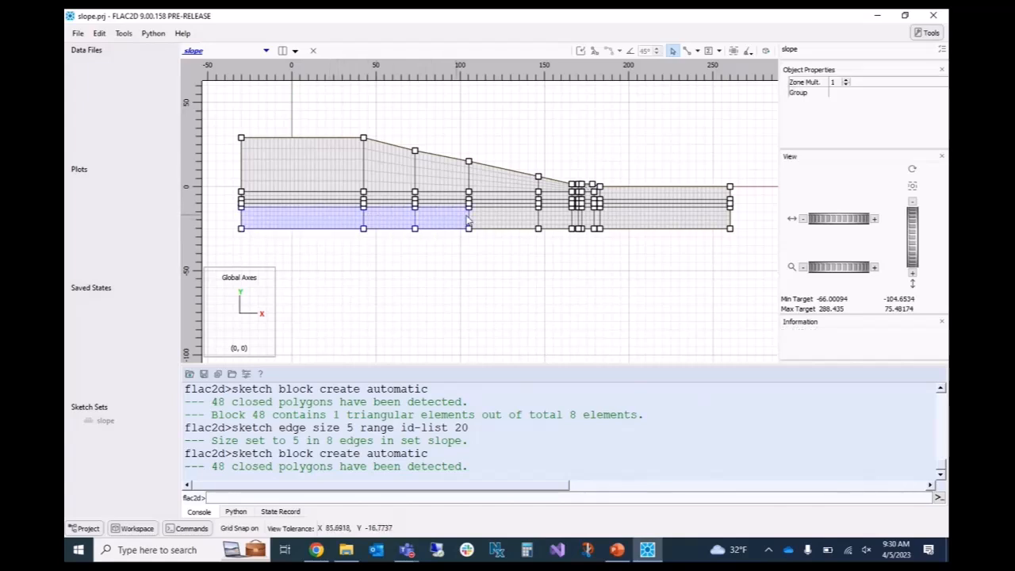
pyautogui.keyDown('ctrl'); pyautogui.click(508, 220); pyautogui.keyUp('ctrl')
pyautogui.keyDown('ctrl'); pyautogui.click(555, 221); pyautogui.keyUp('ctrl')
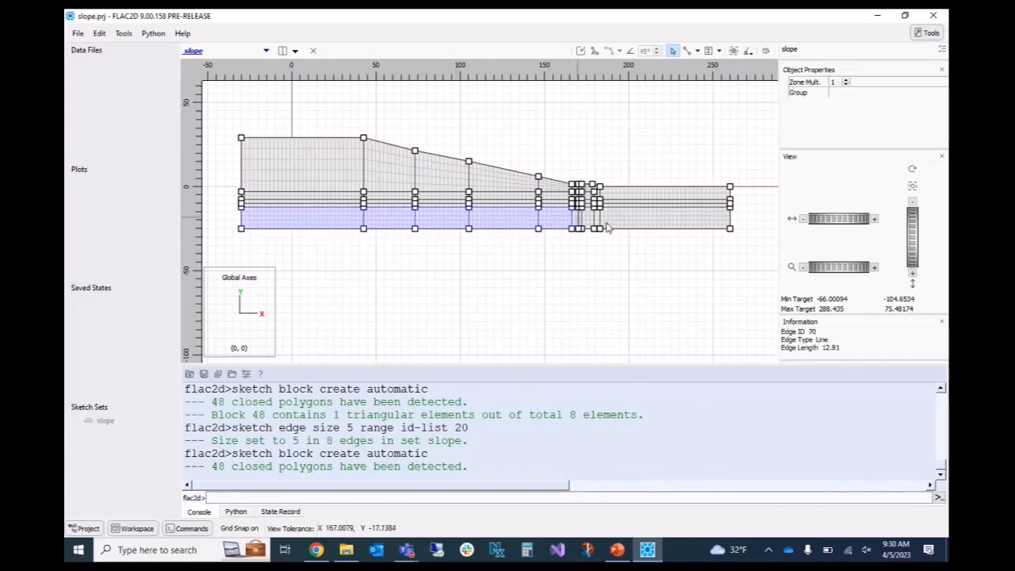
pyautogui.click(671, 262)
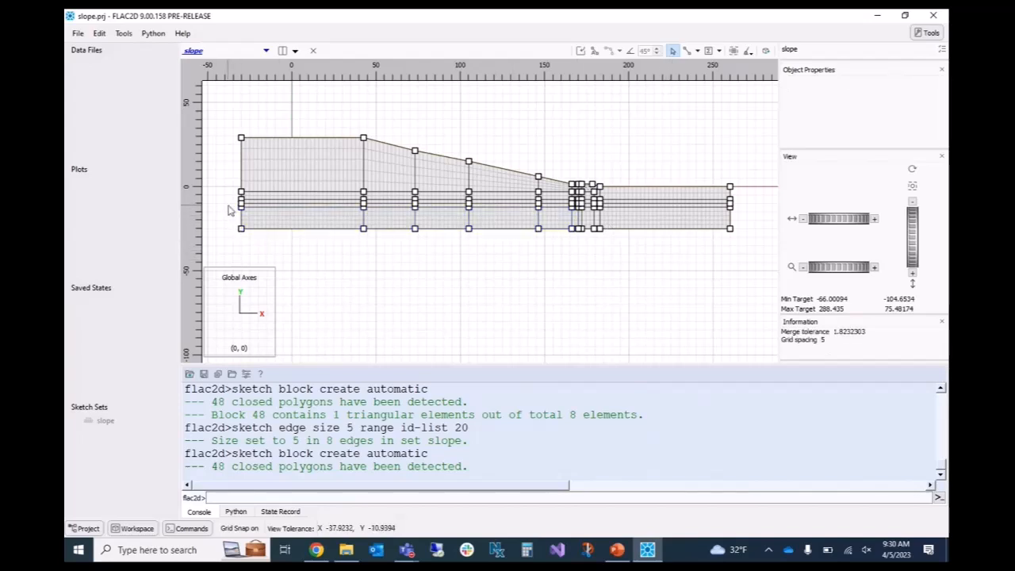
# - Assign the group Rock to all blocks in the lowest layer across the full width of the model
pyautogui.moveTo(227, 205); pyautogui.dragTo(740, 255)
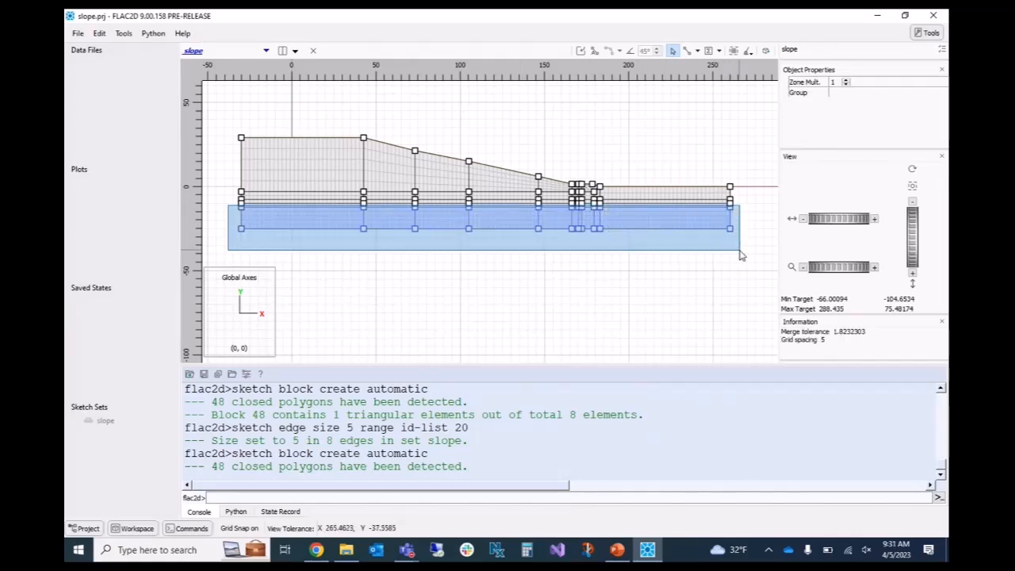
pyautogui.moveTo(741, 255); pyautogui.dragTo(740, 254)
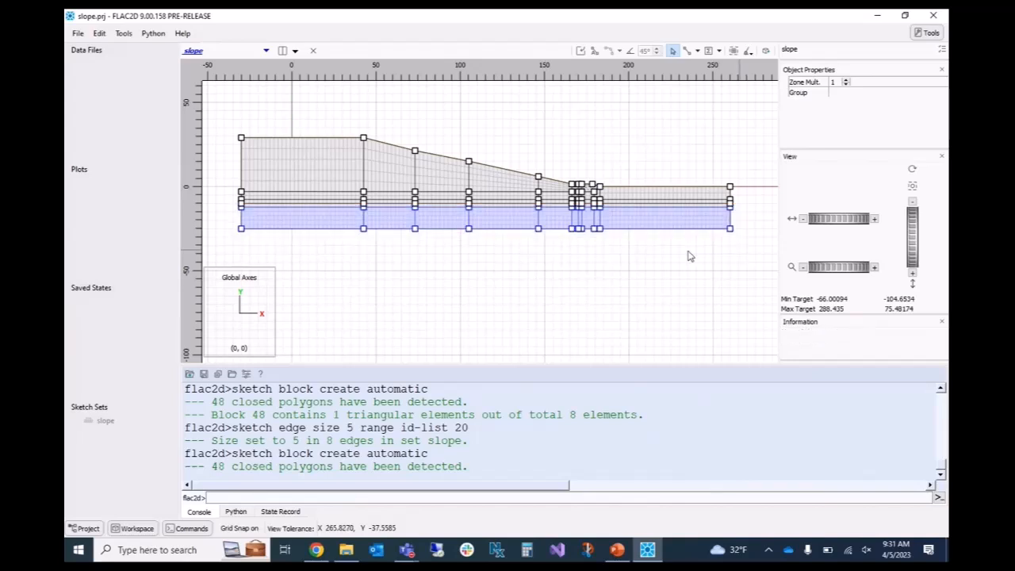
pyautogui.click(229, 210)
pyautogui.moveTo(229, 206)
pyautogui.mouseDown()
pyautogui.moveTo(246, 224)
pyautogui.moveTo(333, 249)
pyautogui.moveTo(754, 245)
pyautogui.mouseUp()
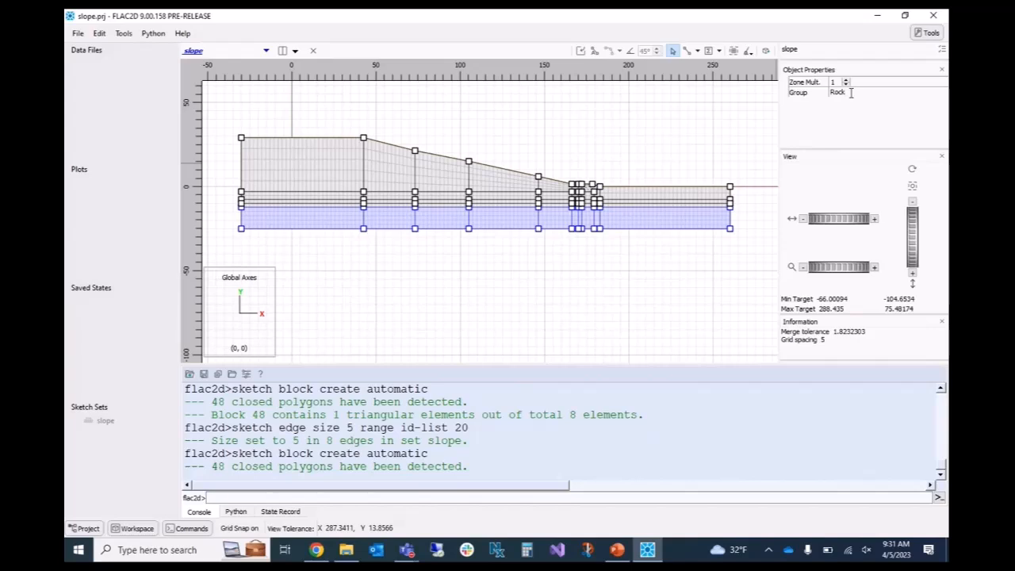
pyautogui.press('Return')
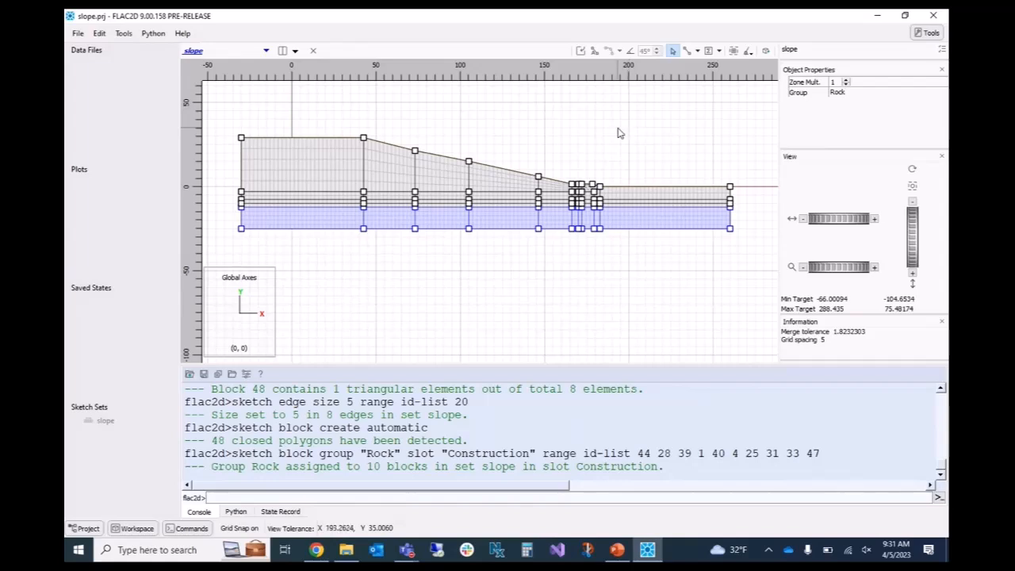
pyautogui.click(577, 137)
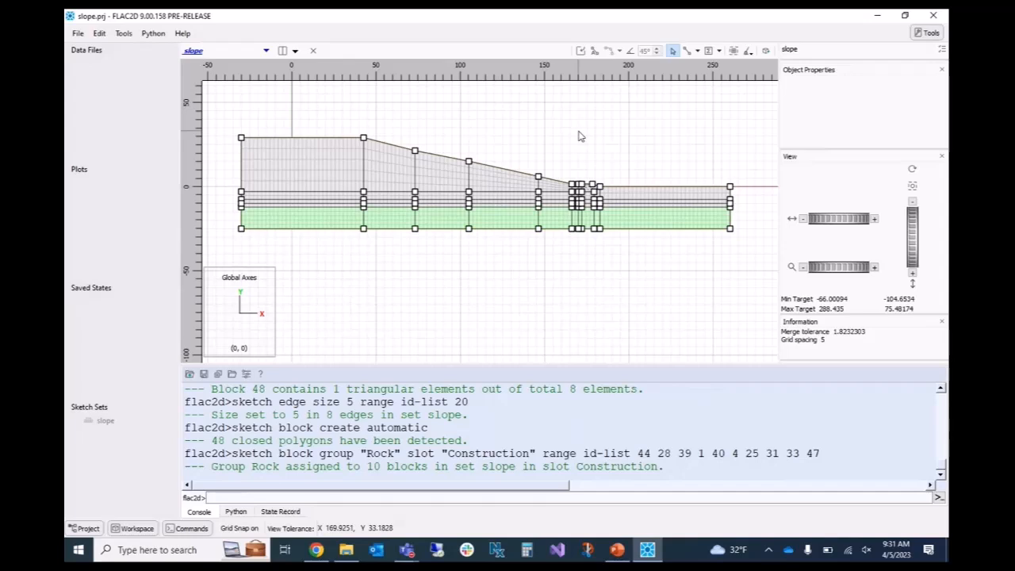
pyautogui.rightClick(567, 127)
pyautogui.click(479, 118)
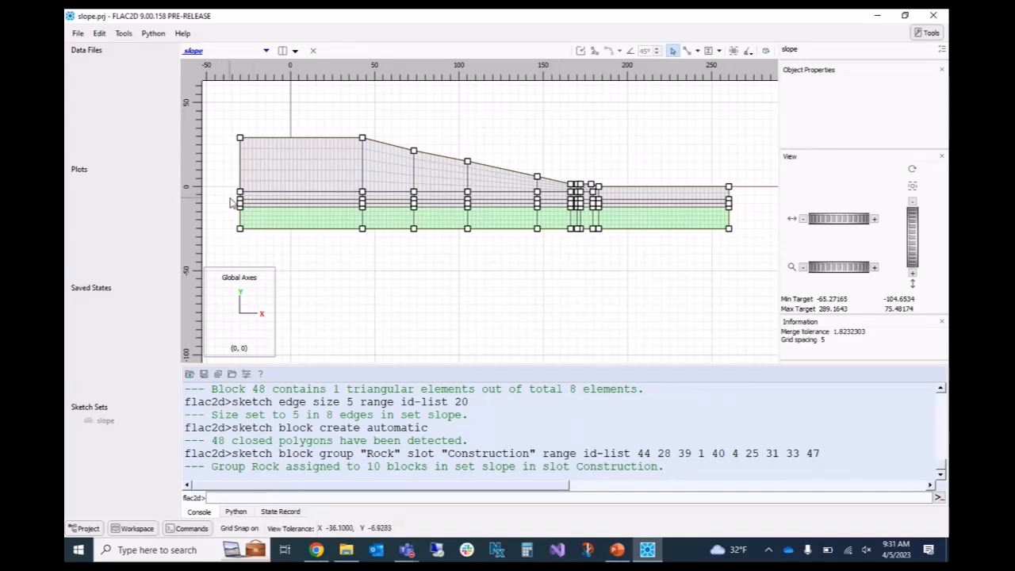
pyautogui.moveTo(232, 200); pyautogui.dragTo(736, 212)
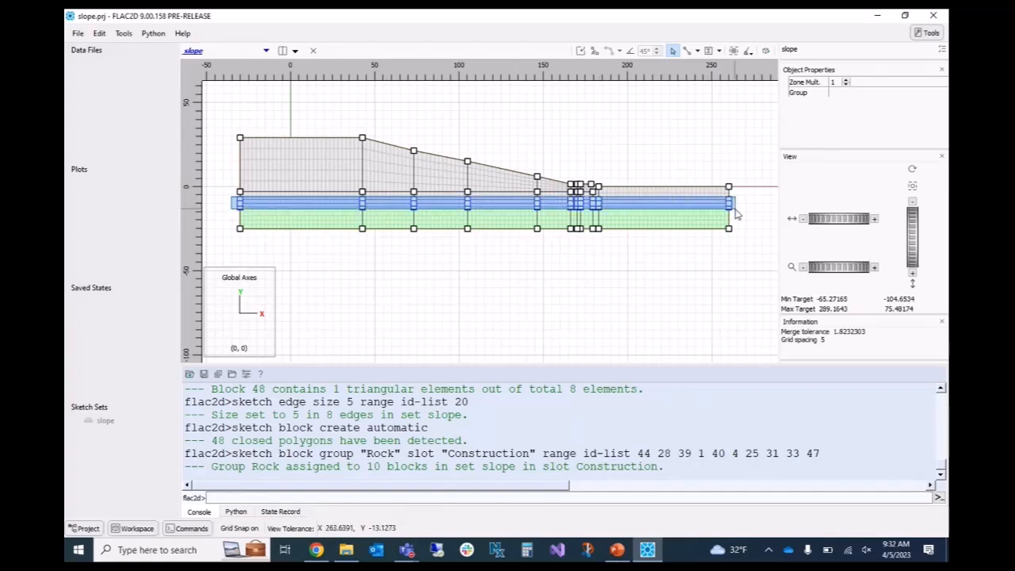
pyautogui.moveTo(737, 212); pyautogui.dragTo(736, 213)
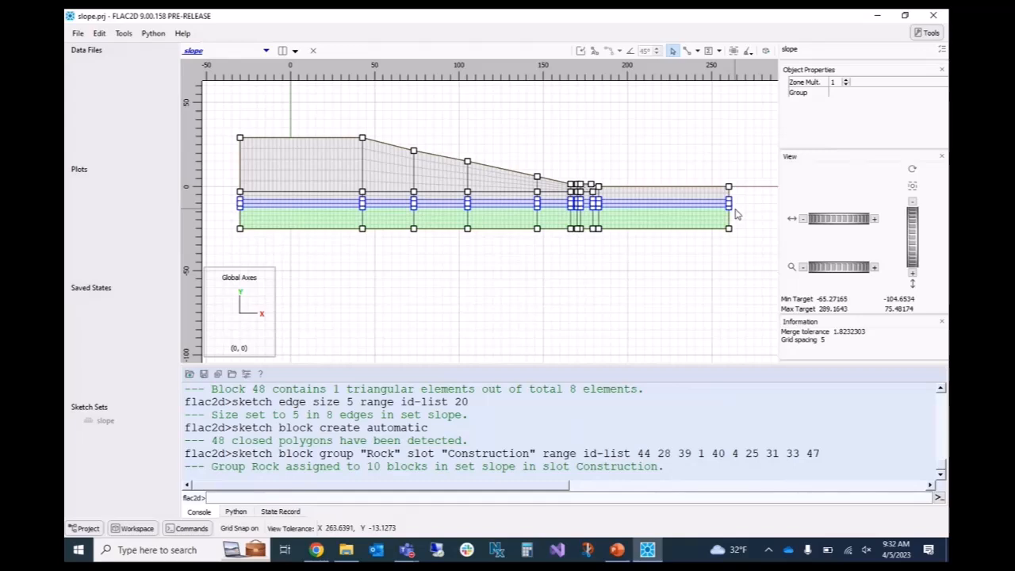
pyautogui.scroll(1, 736, 213)
pyautogui.scroll(-1, 736, 214)
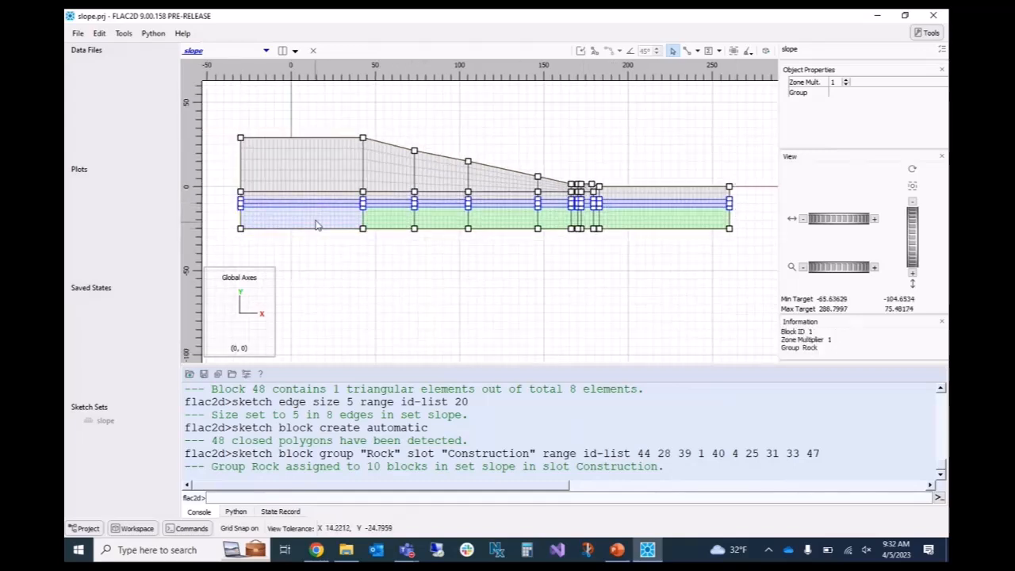
pyautogui.scroll(1, 316, 225)
pyautogui.scroll(1, 317, 223)
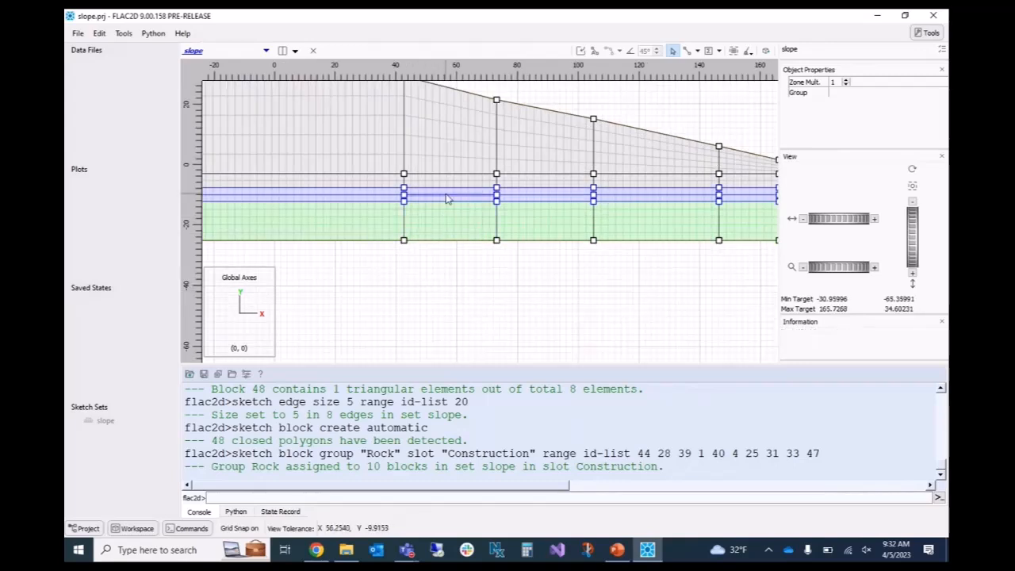
pyautogui.scroll(-1, 460, 284)
pyautogui.scroll(-1, 460, 284)
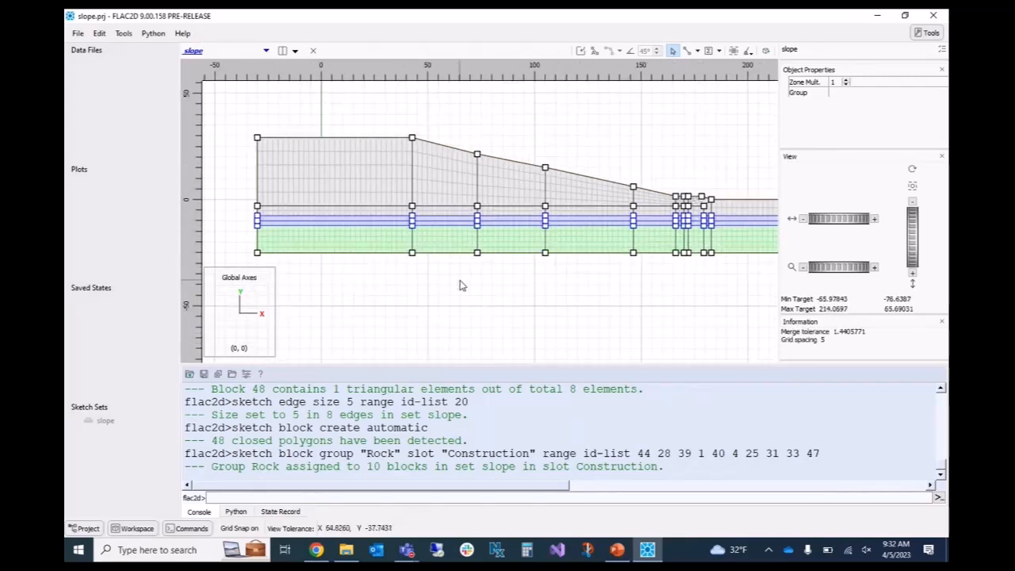
pyautogui.scroll(-1, 468, 295)
pyautogui.scroll(-1, 467, 294)
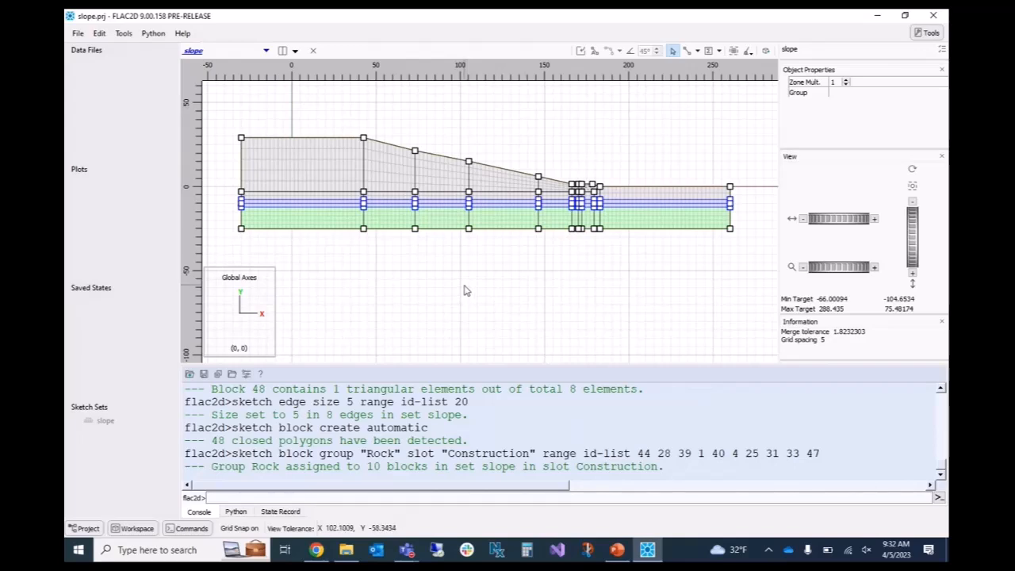
pyautogui.click(526, 113)
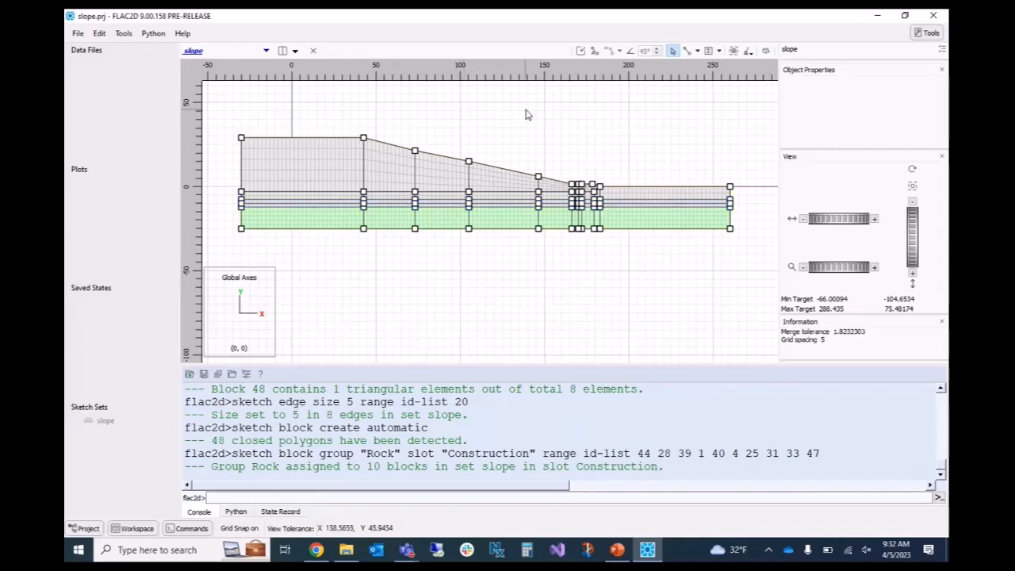
pyautogui.click(312, 229)
pyautogui.moveTo(224, 197); pyautogui.dragTo(748, 215)
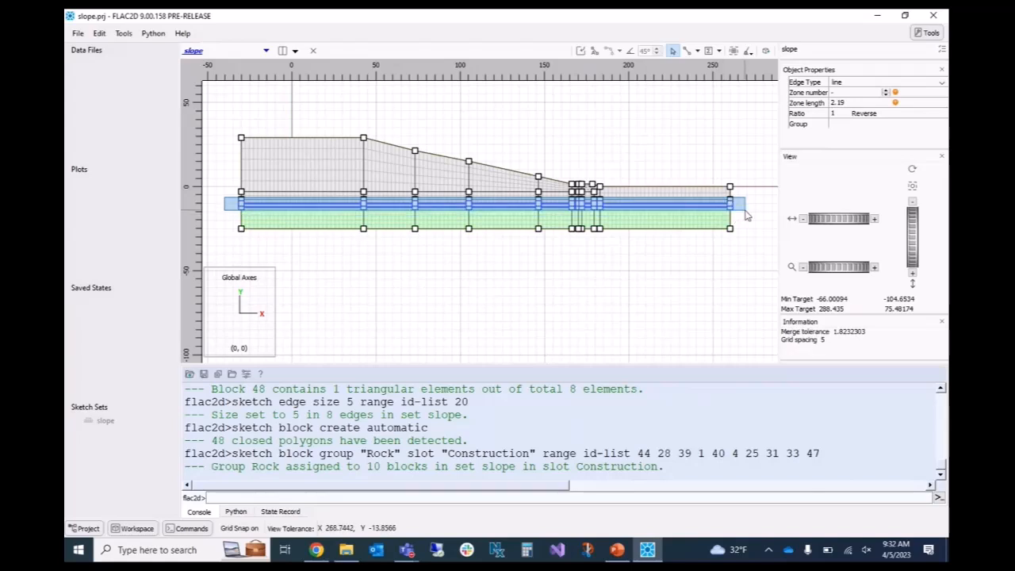
pyautogui.click(570, 256)
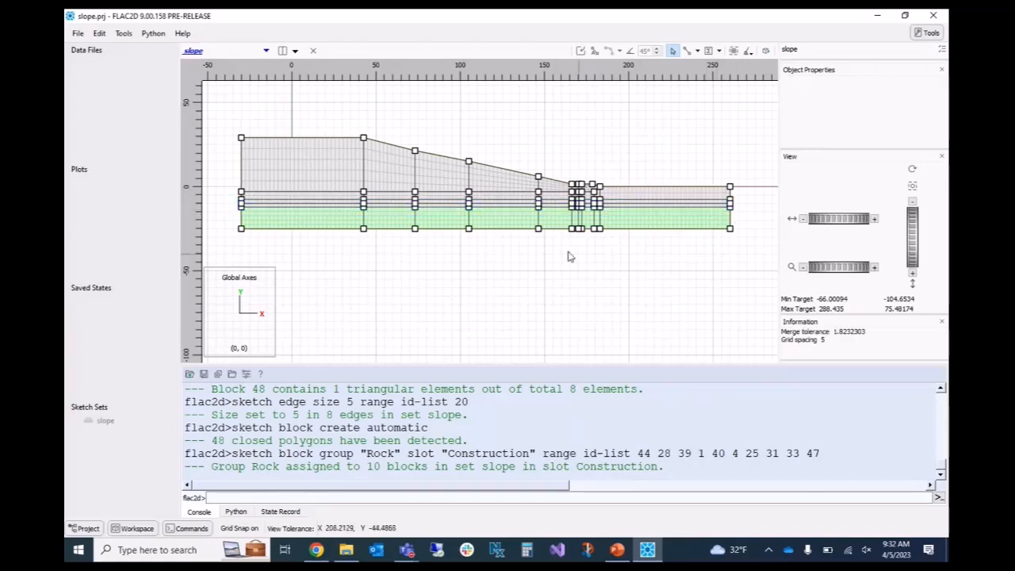
pyautogui.click(538, 228)
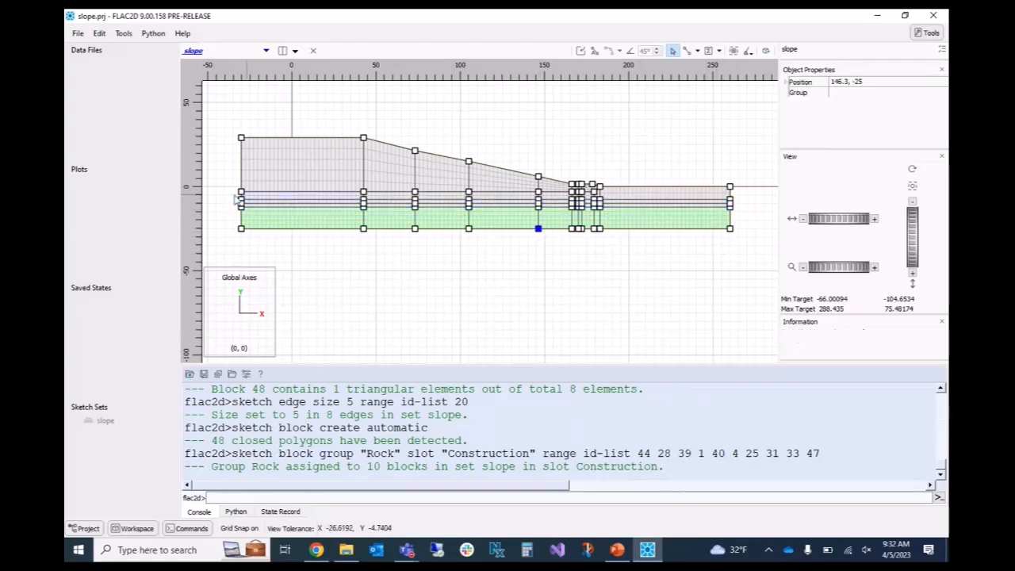
# - Assign the group Clay to all blocks in the two thin layers directly above the Rock layer, across the full model width
pyautogui.moveTo(227, 194); pyautogui.dragTo(748, 220)
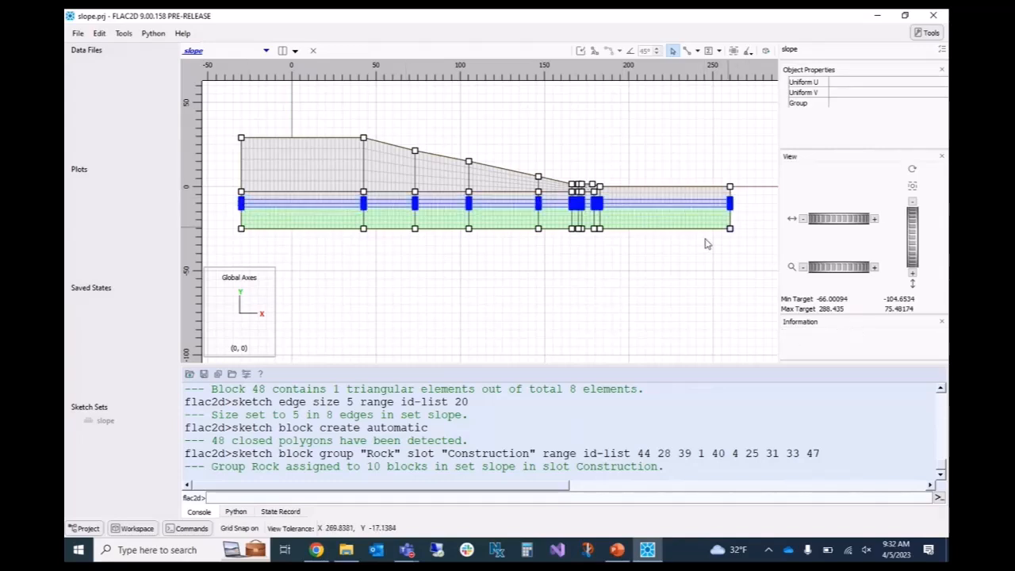
pyautogui.click(608, 274)
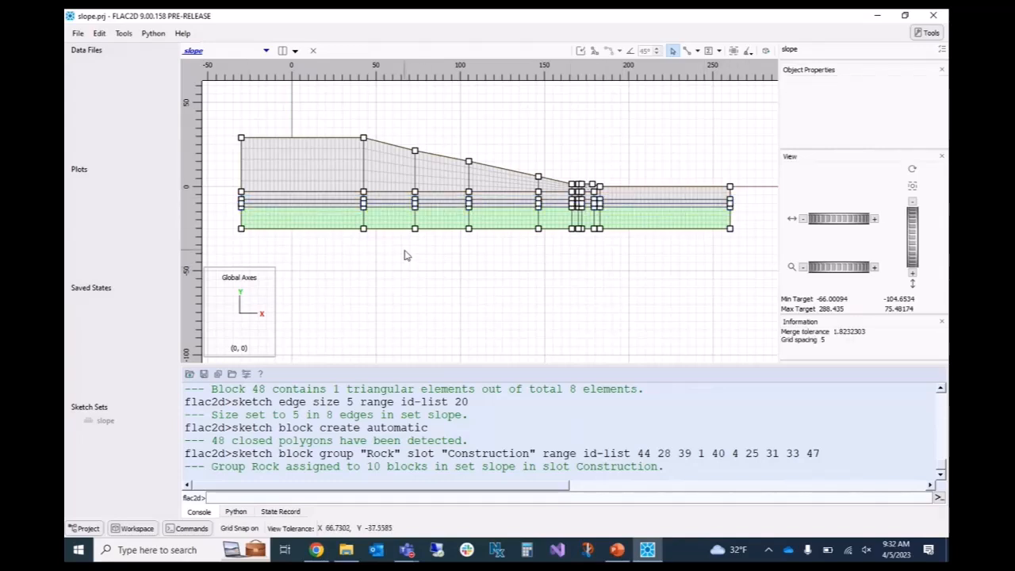
pyautogui.click(306, 220)
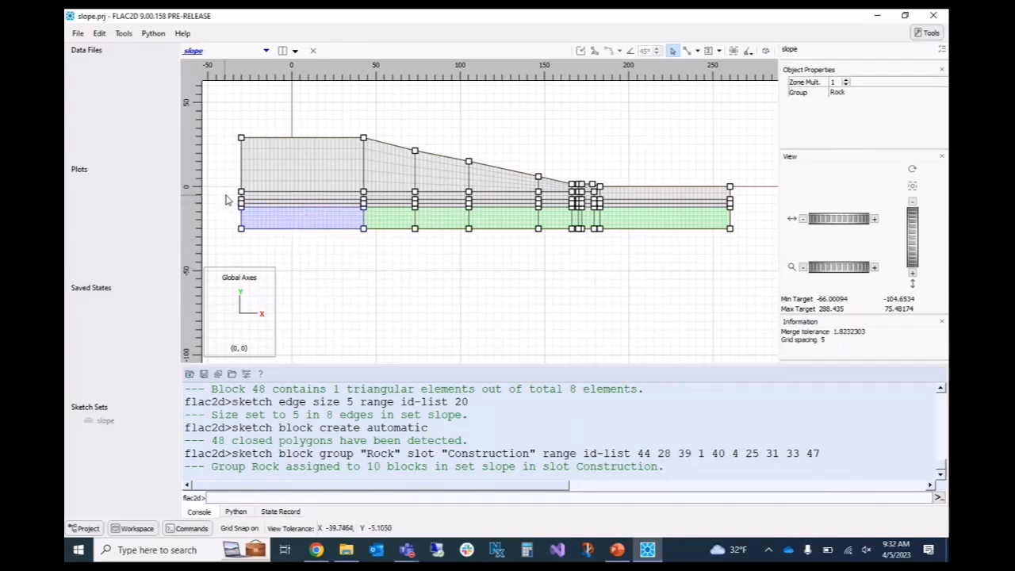
pyautogui.moveTo(227, 198); pyautogui.dragTo(739, 214)
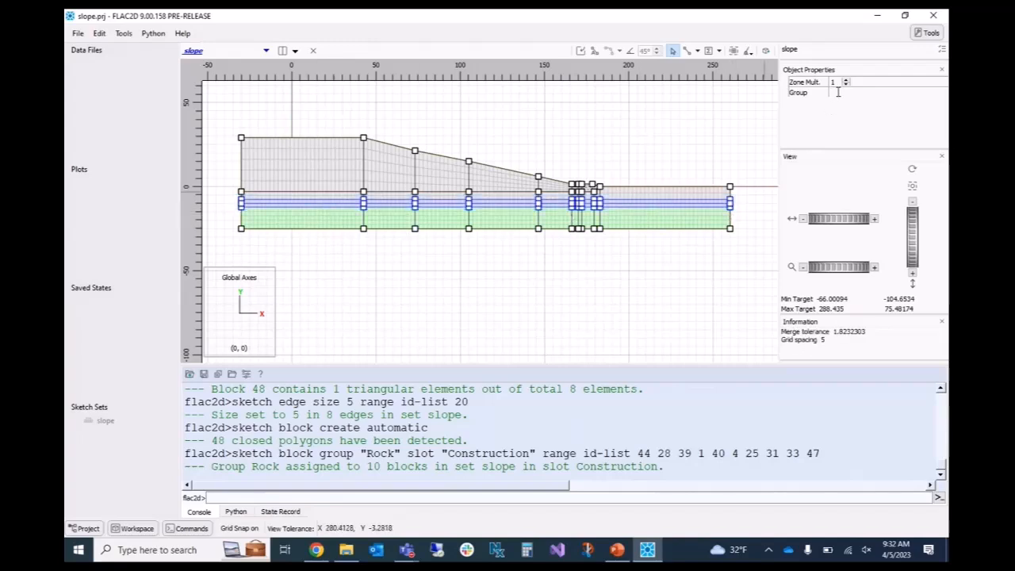
pyautogui.write('Cla')
pyautogui.press('Return')
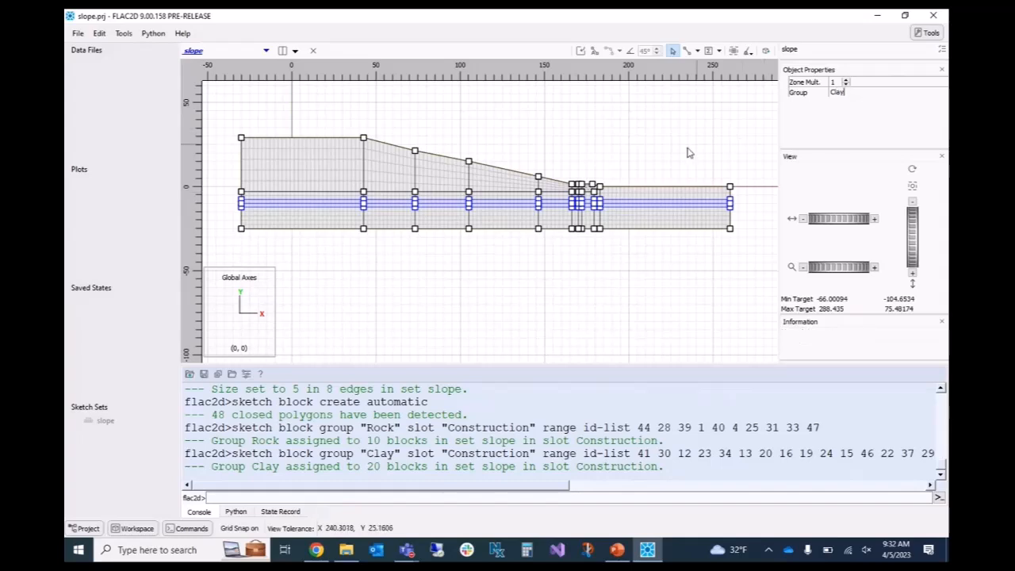
pyautogui.scroll(1, 668, 159)
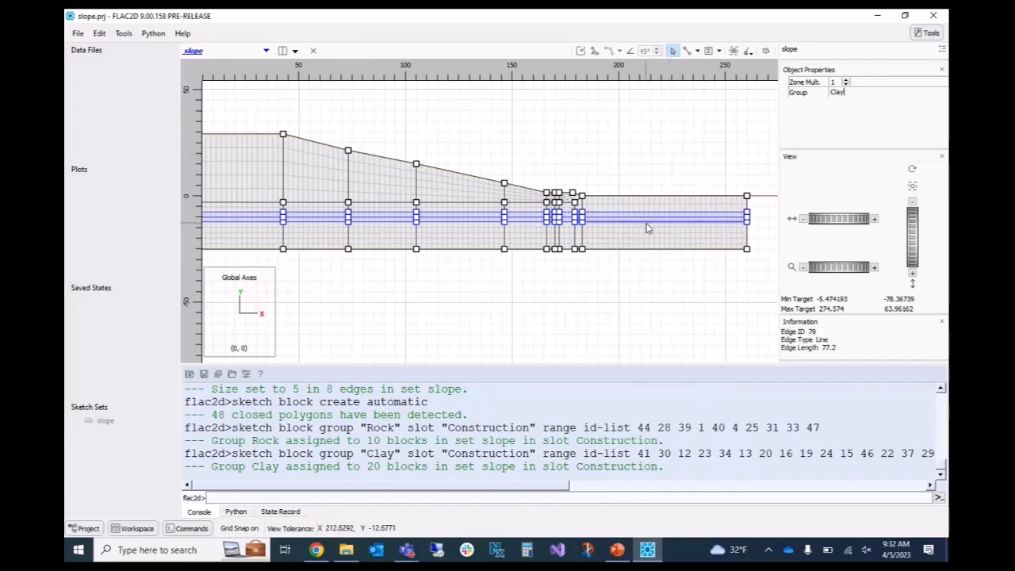
pyautogui.scroll(-1, 640, 166)
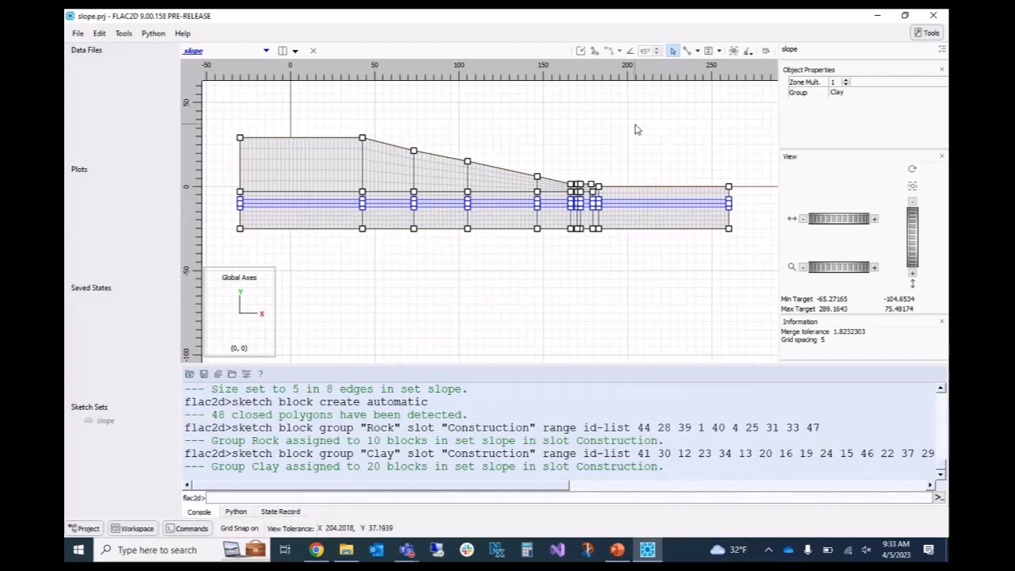
pyautogui.scroll(1, 638, 129)
pyautogui.scroll(-1, 638, 129)
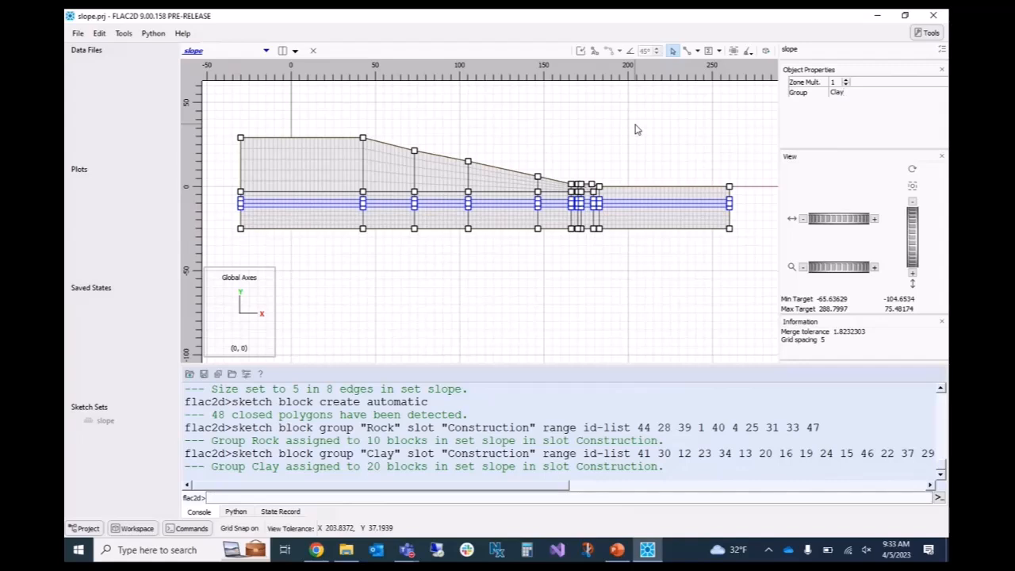
pyautogui.click(638, 131)
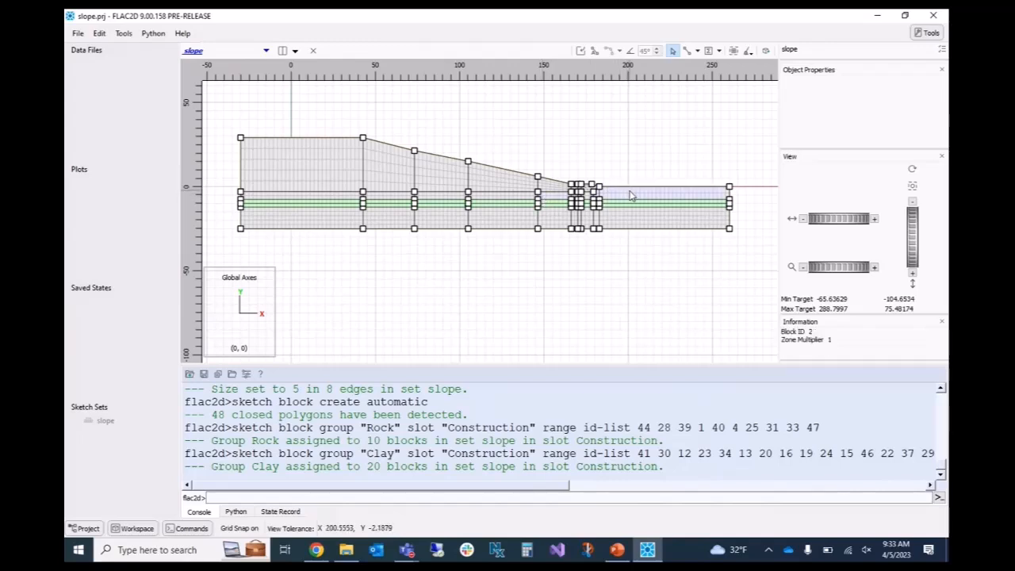
pyautogui.scroll(1, 621, 163)
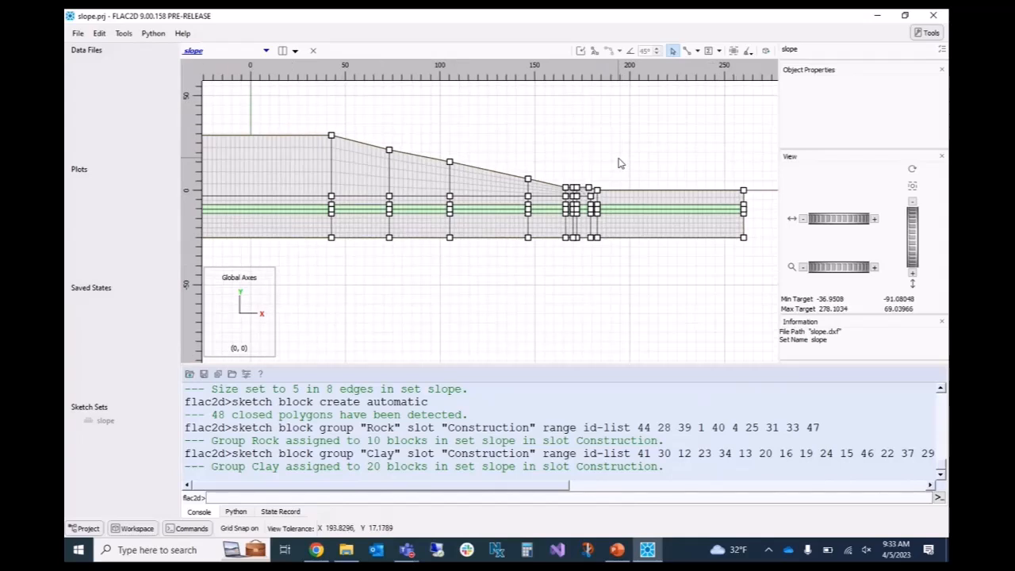
pyautogui.scroll(-1, 621, 163)
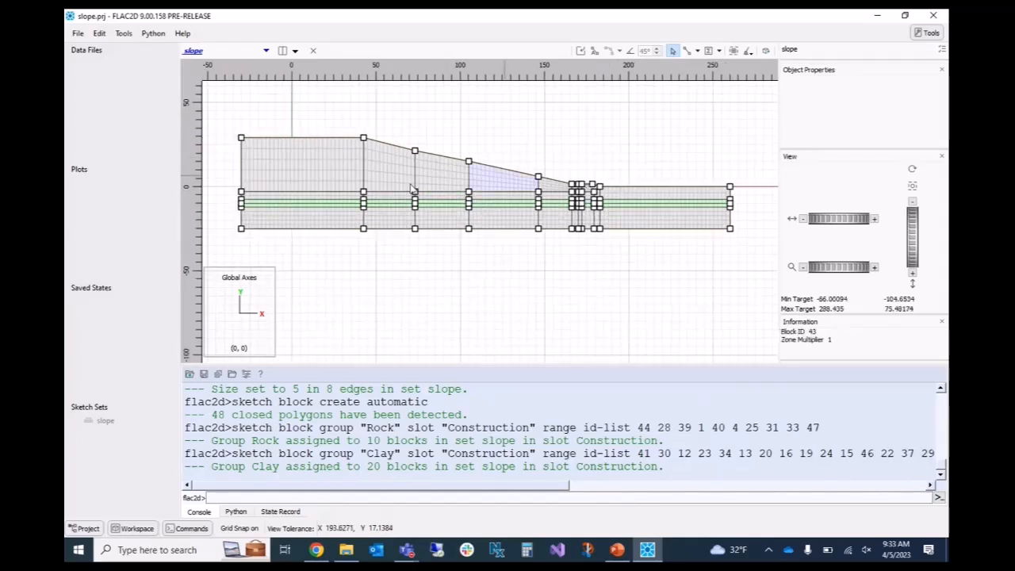
pyautogui.moveTo(234, 183); pyautogui.dragTo(604, 203)
pyautogui.click(610, 151)
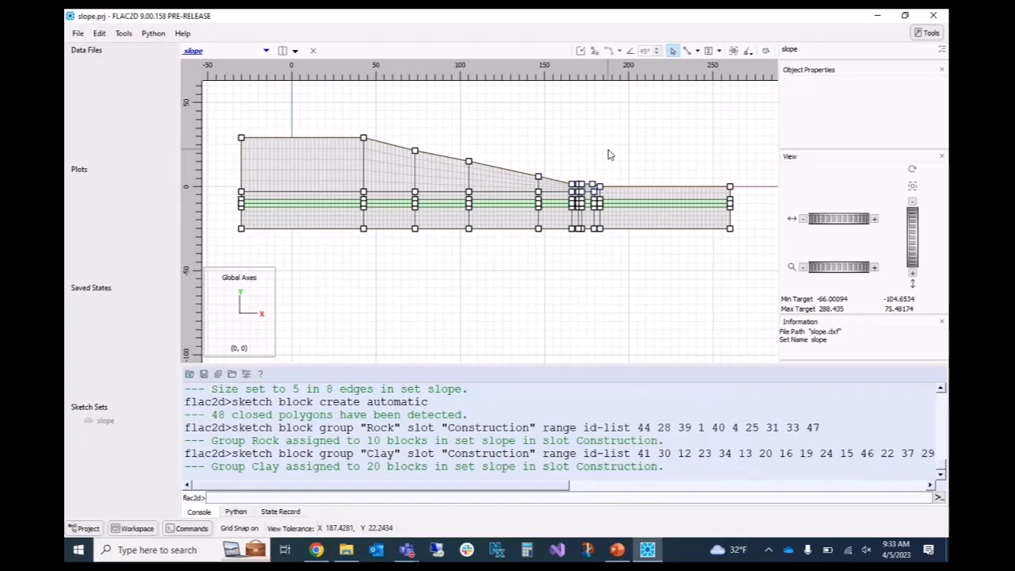
pyautogui.scroll(1, 265, 179)
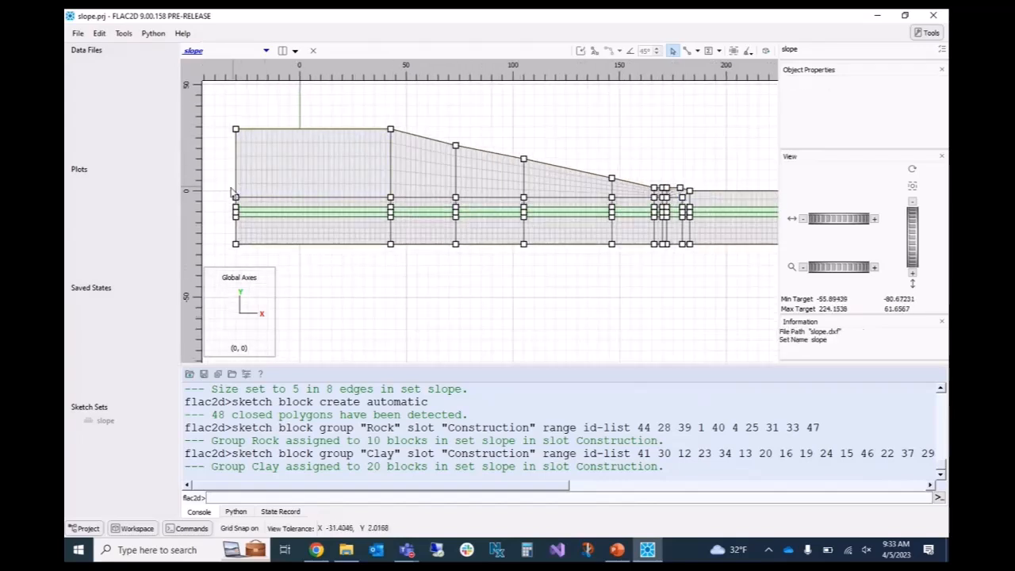
pyautogui.moveTo(226, 195); pyautogui.dragTo(672, 220)
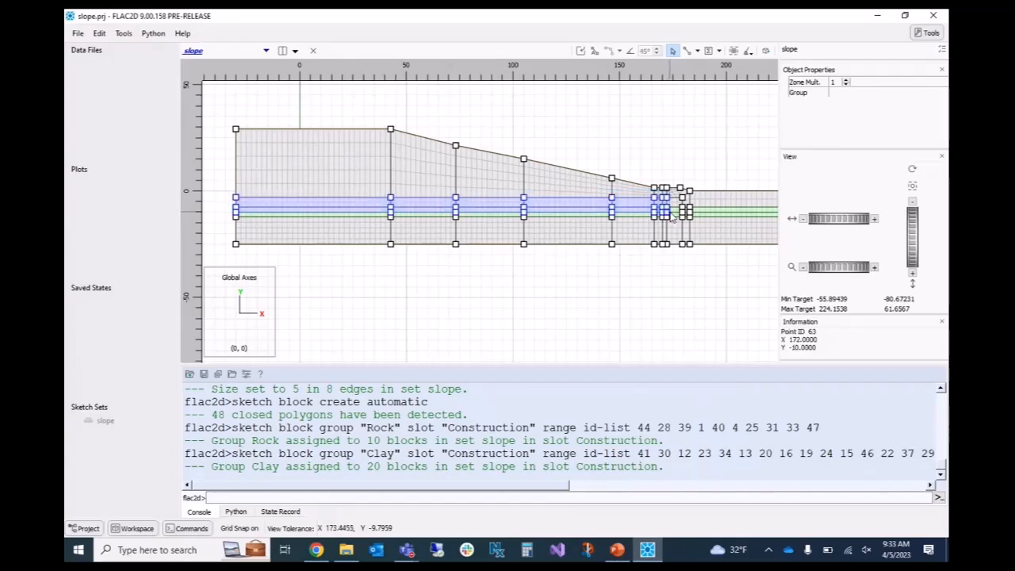
pyautogui.click(564, 274)
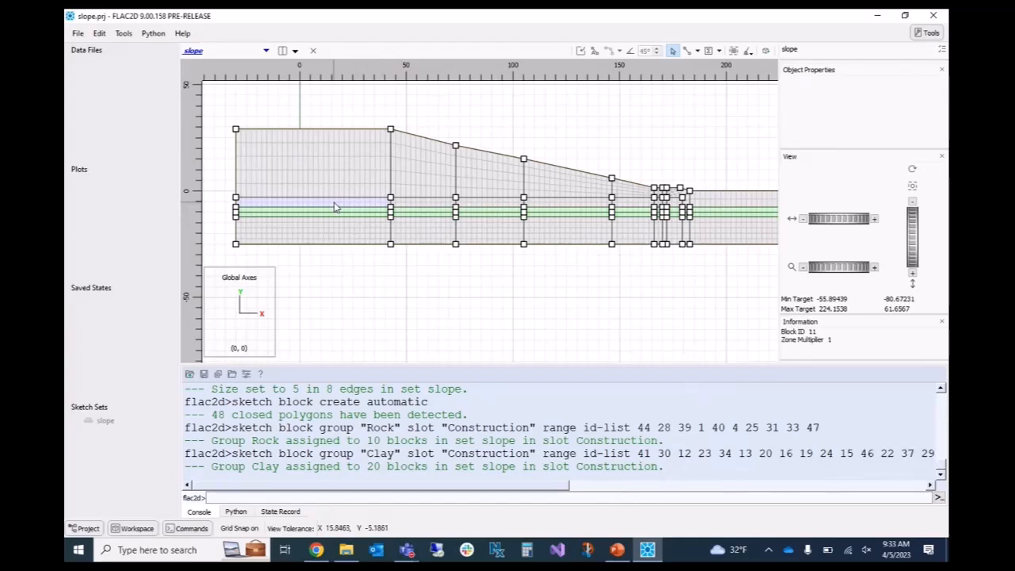
# - Assign the group Sand to all blocks in the layer directly above the Clay, including the surface block beyond the slope toe
pyautogui.click(334, 207)
pyautogui.keyDown('ctrl'); pyautogui.click(417, 204); pyautogui.keyUp('ctrl')
pyautogui.keyDown('ctrl'); pyautogui.click(487, 207); pyautogui.keyUp('ctrl')
pyautogui.keyDown('ctrl'); pyautogui.click(587, 205); pyautogui.keyUp('ctrl')
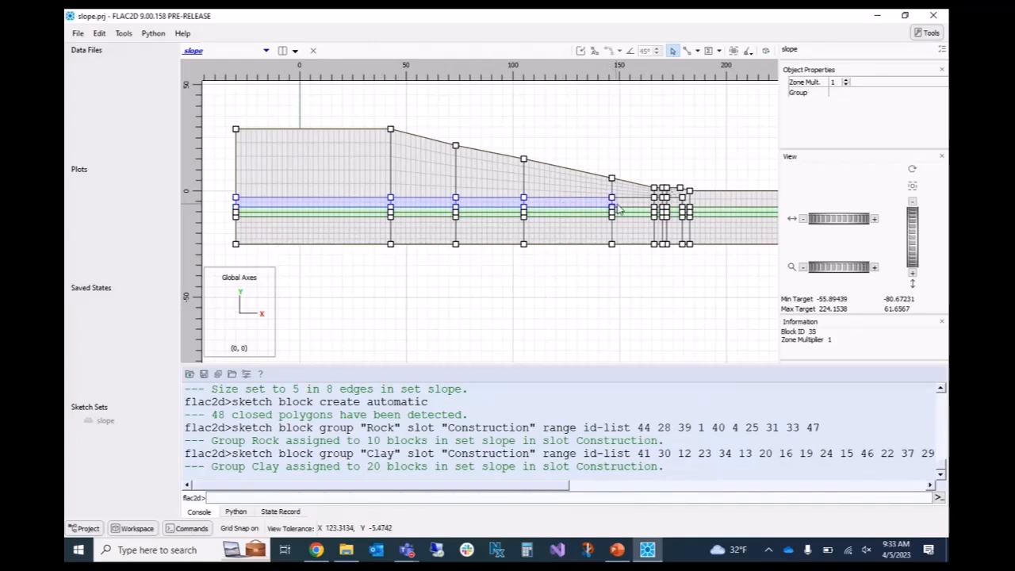
pyautogui.keyDown('ctrl'); pyautogui.click(627, 204); pyautogui.keyUp('ctrl')
pyautogui.scroll(3, 635, 207)
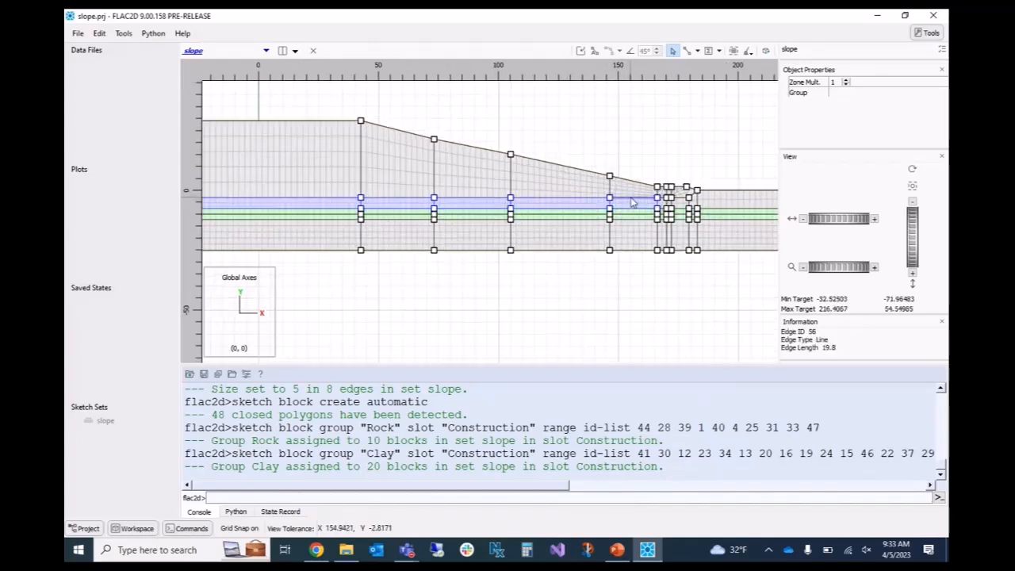
pyautogui.keyDown('ctrl'); pyautogui.click(678, 206); pyautogui.keyUp('ctrl')
pyautogui.keyDown('ctrl'); pyautogui.click(704, 205); pyautogui.keyUp('ctrl')
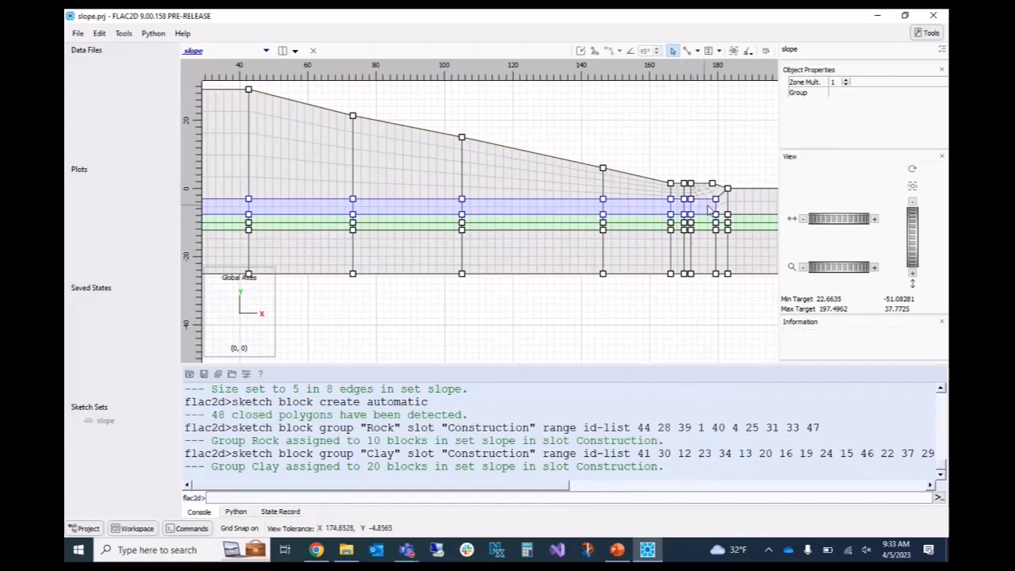
pyautogui.keyDown('ctrl'); pyautogui.click(749, 208); pyautogui.keyUp('ctrl')
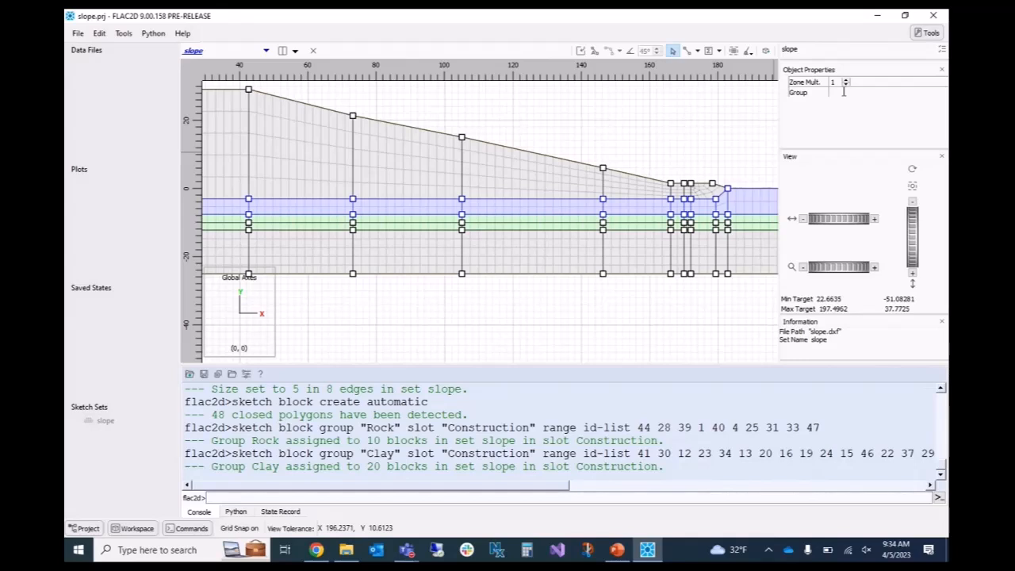
pyautogui.write('Sand')
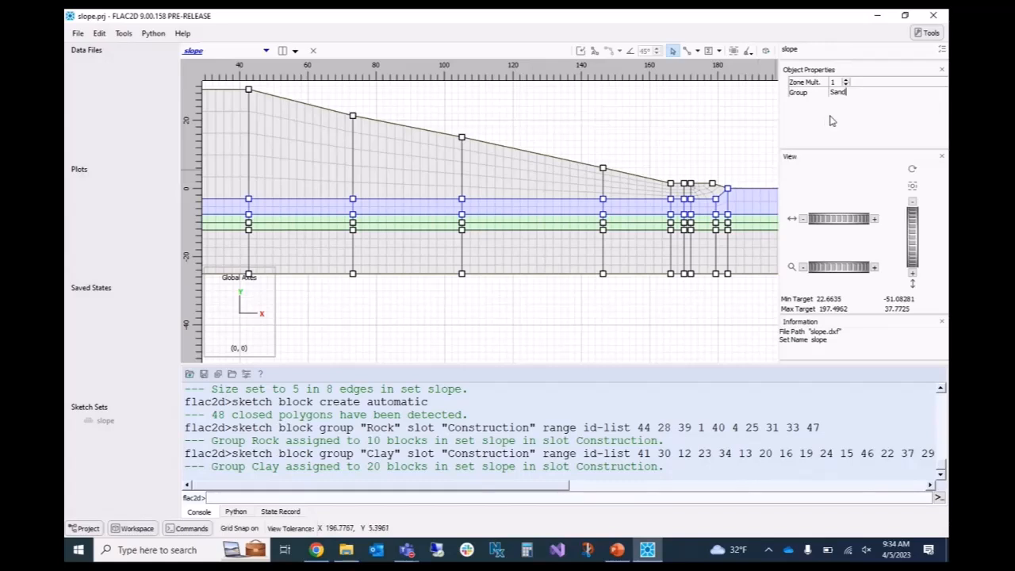
pyautogui.press('Return')
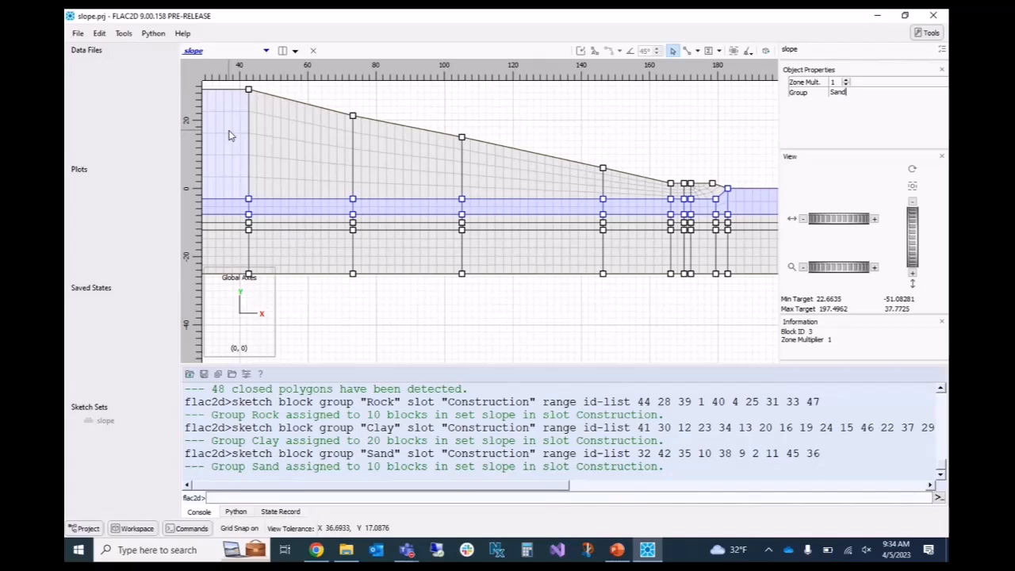
# - Assign the group Waste to all landfill blocks above the Sand layer, from the tall block to the slope toe
pyautogui.press('Return')
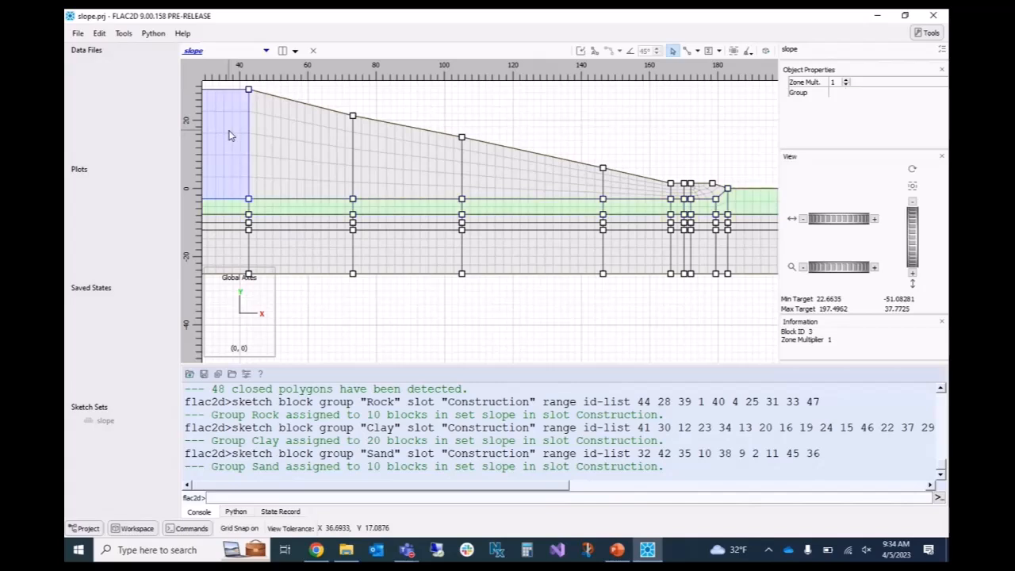
pyautogui.keyDown('ctrl'); pyautogui.click(282, 143); pyautogui.keyUp('ctrl')
pyautogui.keyDown('ctrl'); pyautogui.click(399, 168); pyautogui.keyUp('ctrl')
pyautogui.keyDown('ctrl'); pyautogui.click(520, 172); pyautogui.keyUp('ctrl')
pyautogui.keyDown('ctrl'); pyautogui.click(634, 189); pyautogui.keyUp('ctrl')
pyautogui.keyDown('ctrl'); pyautogui.click(678, 193); pyautogui.keyUp('ctrl')
pyautogui.keyDown('ctrl'); pyautogui.click(703, 194); pyautogui.keyUp('ctrl')
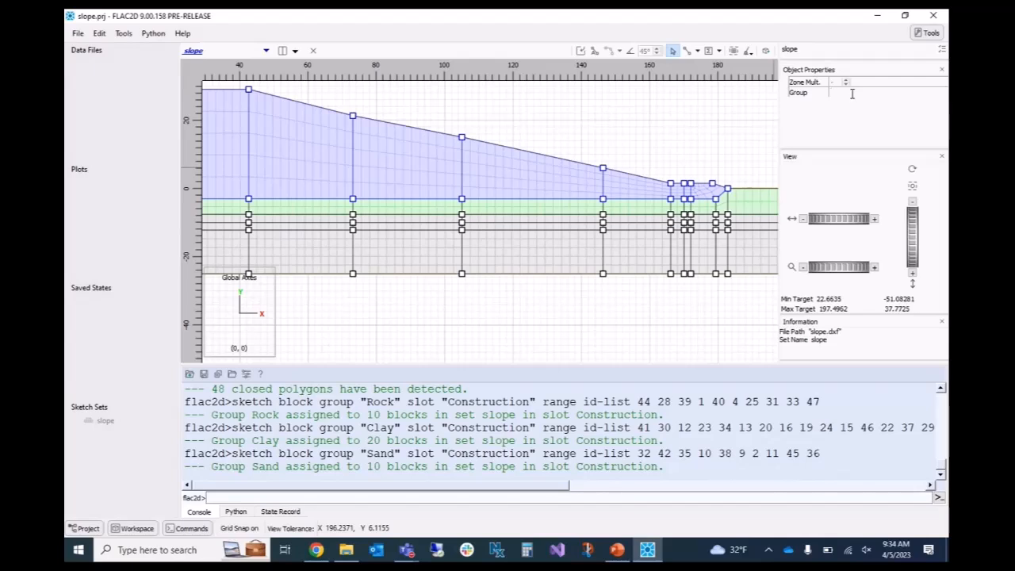
pyautogui.write('Waste')
pyautogui.press('Return')
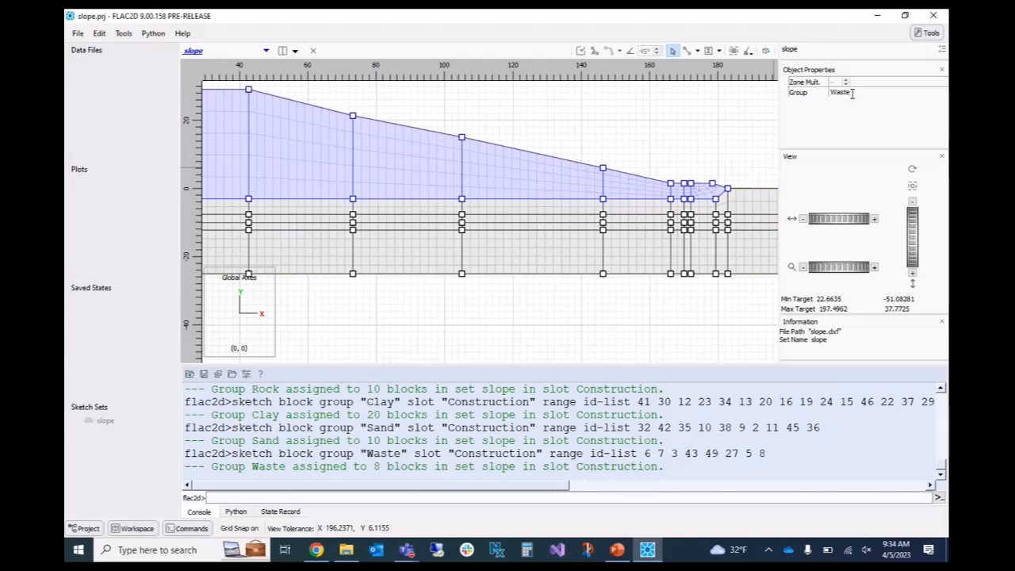
pyautogui.scroll(-1, 674, 131)
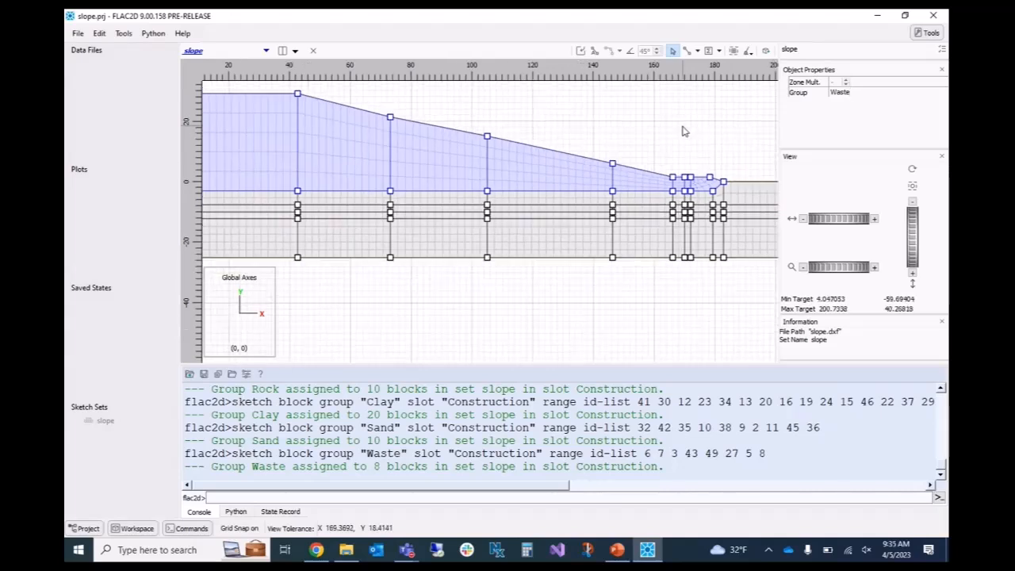
pyautogui.click(678, 122)
# - Highlight the objects in group None and the blocks in group Clay, one group at a time, to check the assignments
pyautogui.moveTo(677, 121); pyautogui.dragTo(627, 145)
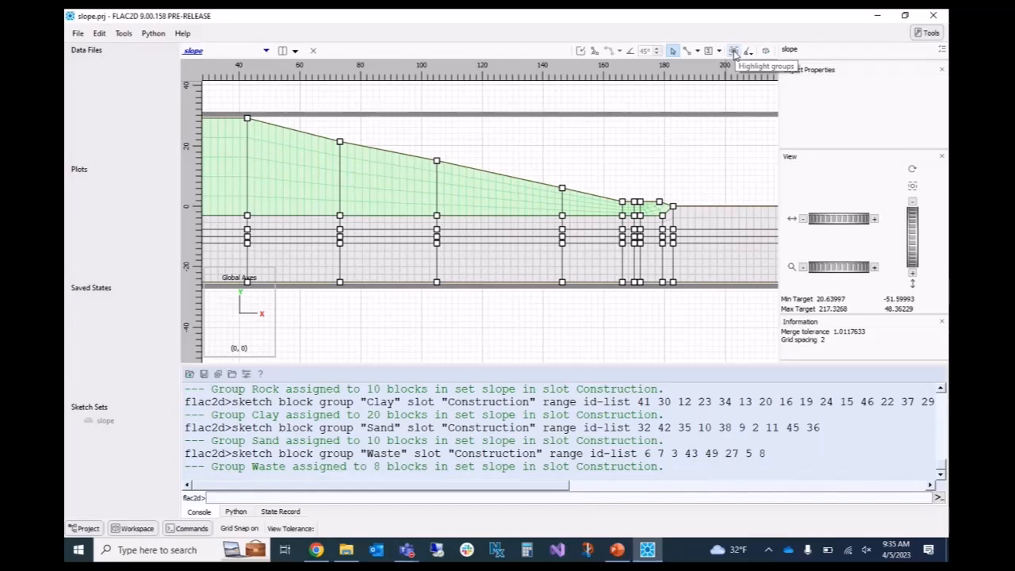
pyautogui.click(735, 52)
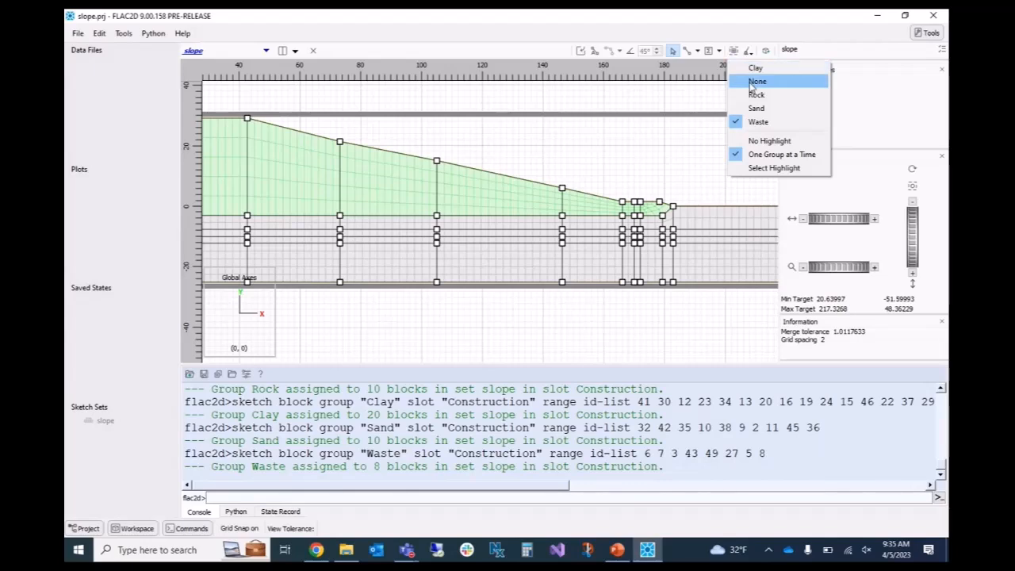
pyautogui.click(757, 82)
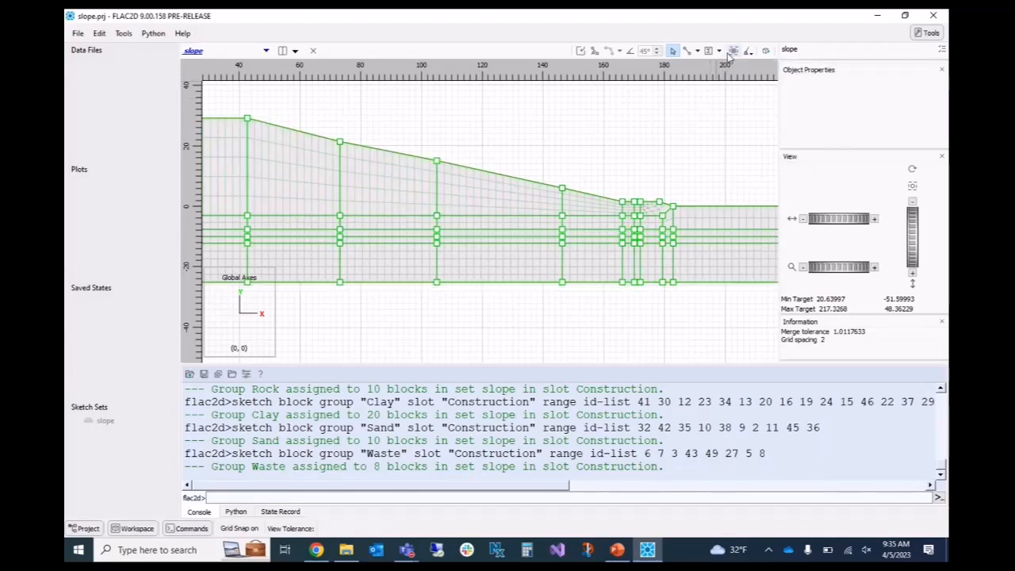
pyautogui.click(734, 53)
pyautogui.click(740, 69)
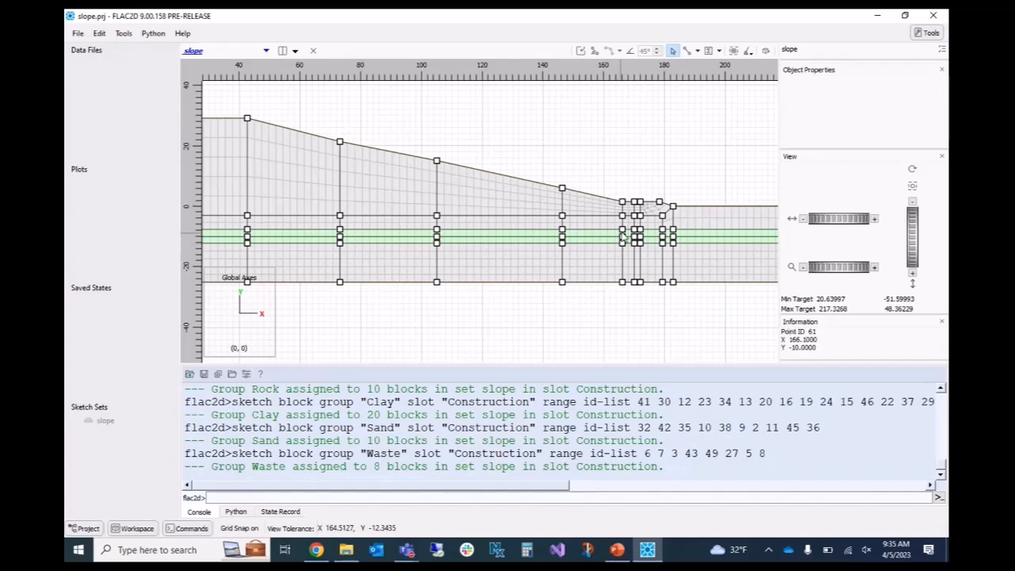
pyautogui.scroll(1, 618, 242)
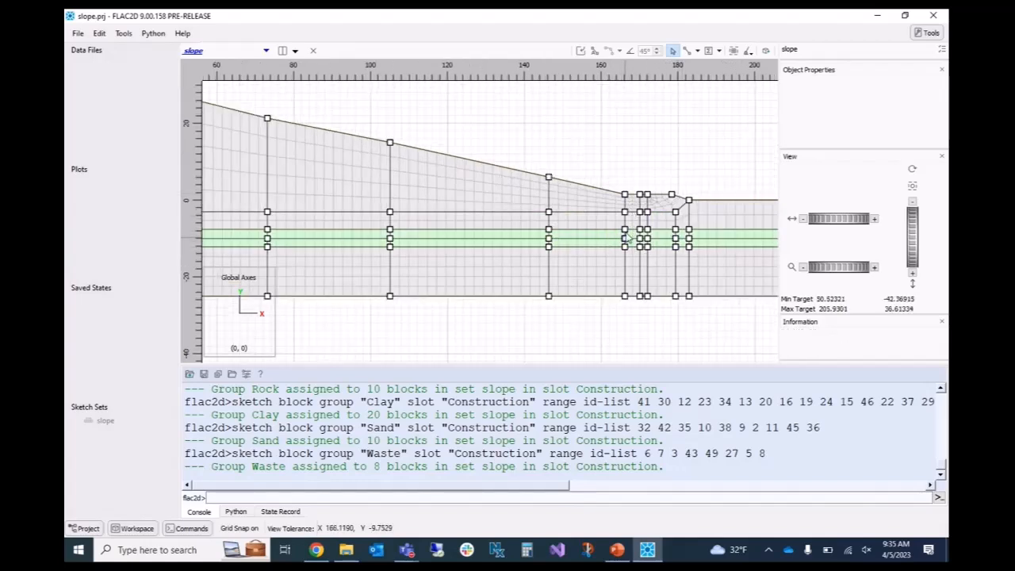
# - Highlight the Rock, Sand and Waste groups one after another to check which blocks belong to each
pyautogui.click(738, 50)
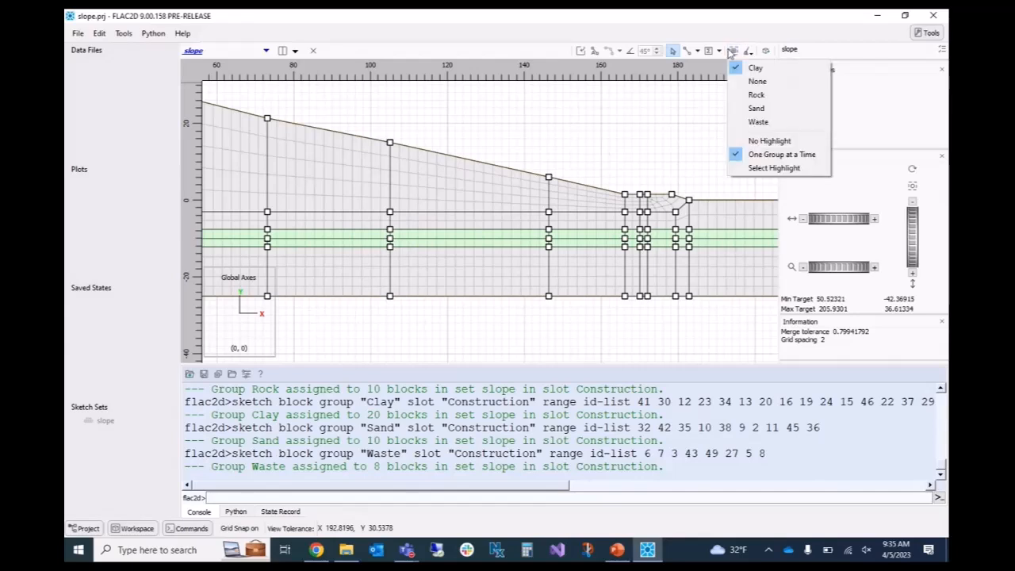
pyautogui.click(755, 95)
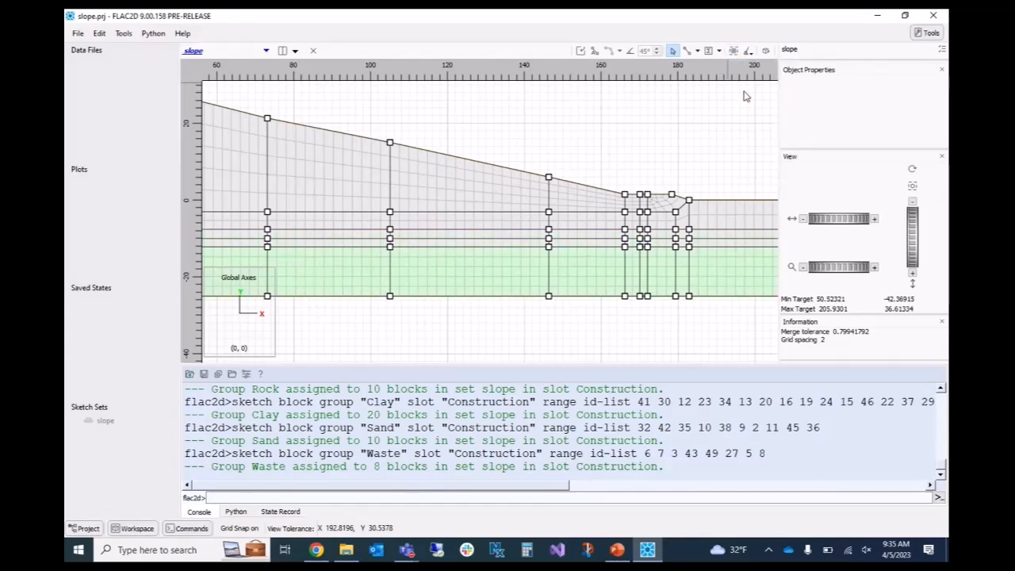
pyautogui.click(735, 52)
pyautogui.click(755, 108)
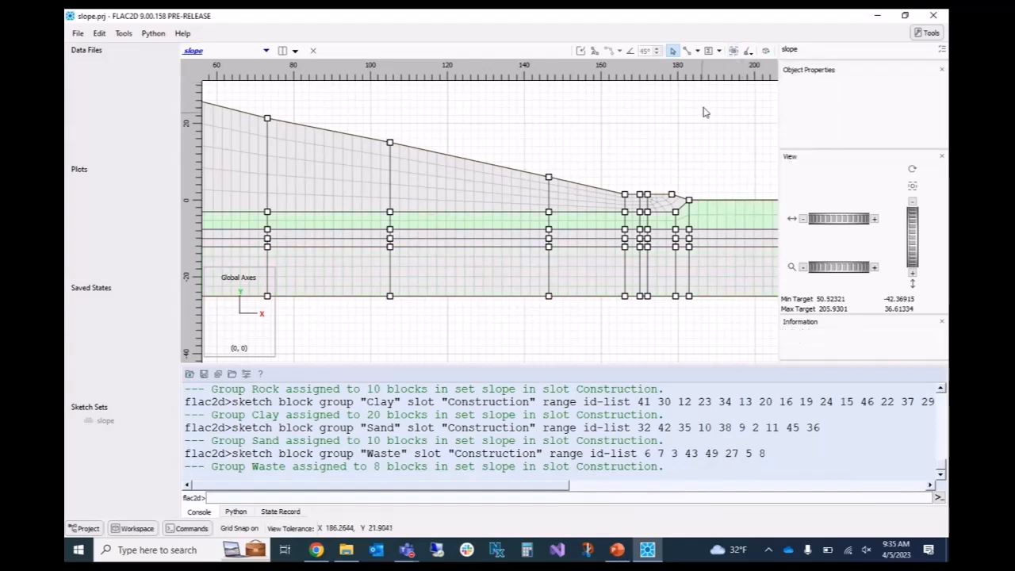
pyautogui.click(733, 53)
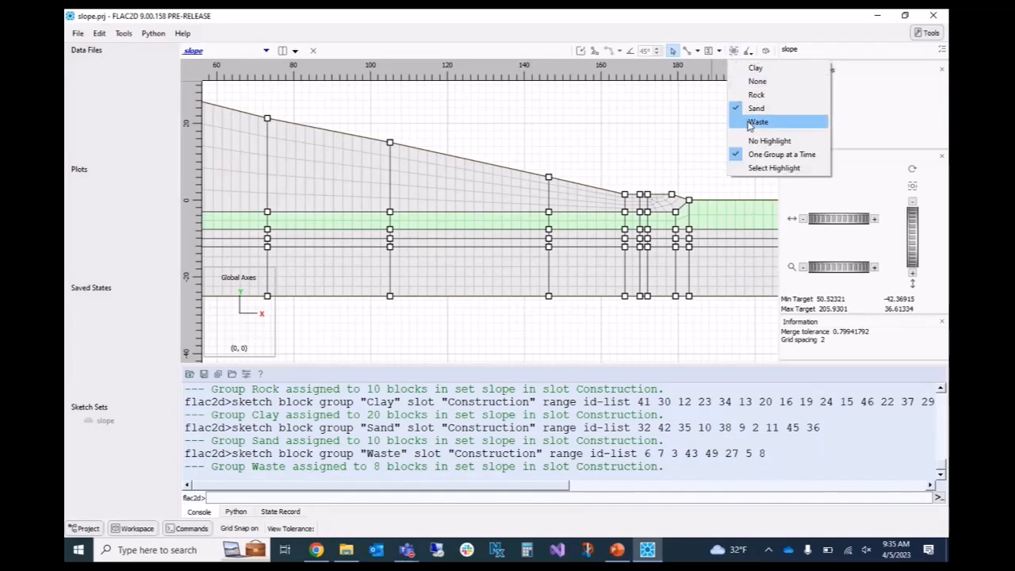
pyautogui.click(754, 122)
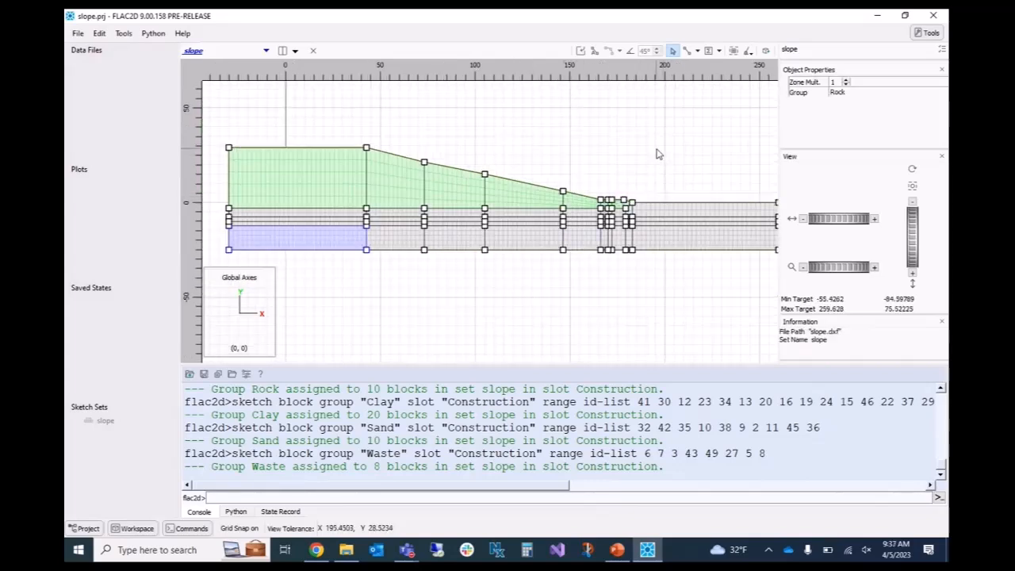
# - Generate the zones of the model from the slope sketch set
pyautogui.scroll(-1, 658, 154)
pyautogui.scroll(1, 658, 154)
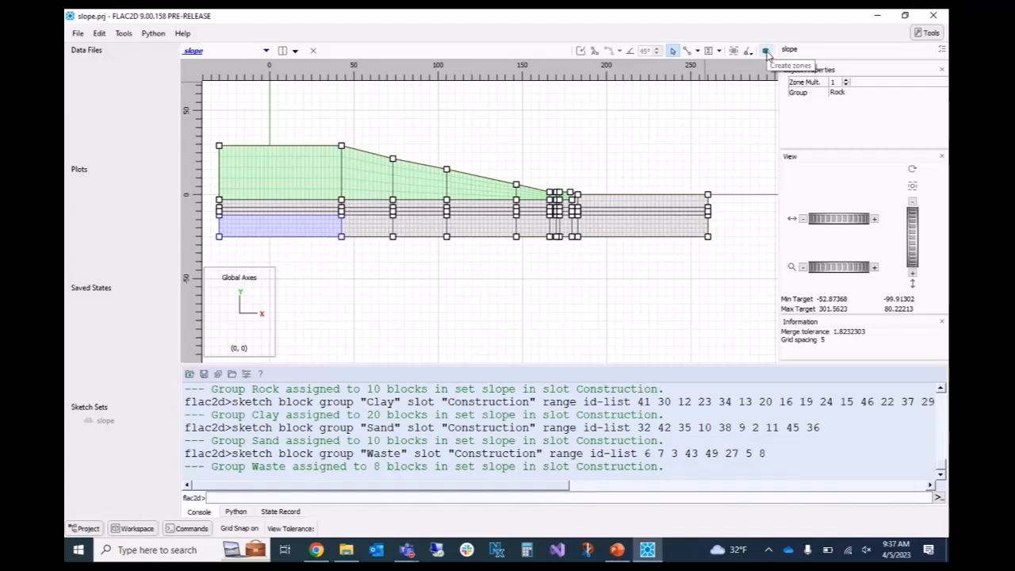
pyautogui.click(766, 53)
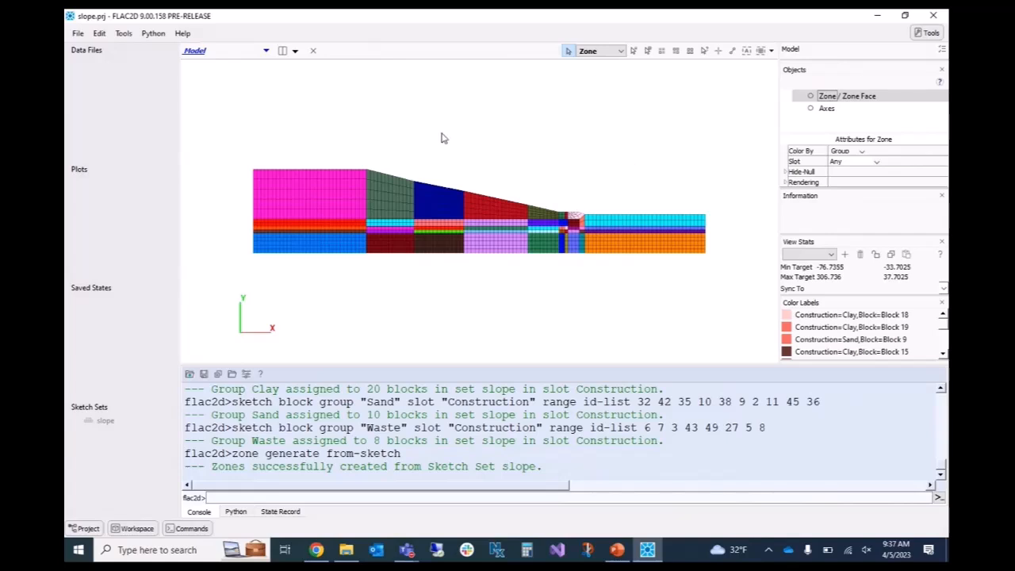
# - Save the project together with the model state, naming the save file sketch
pyautogui.click(78, 35)
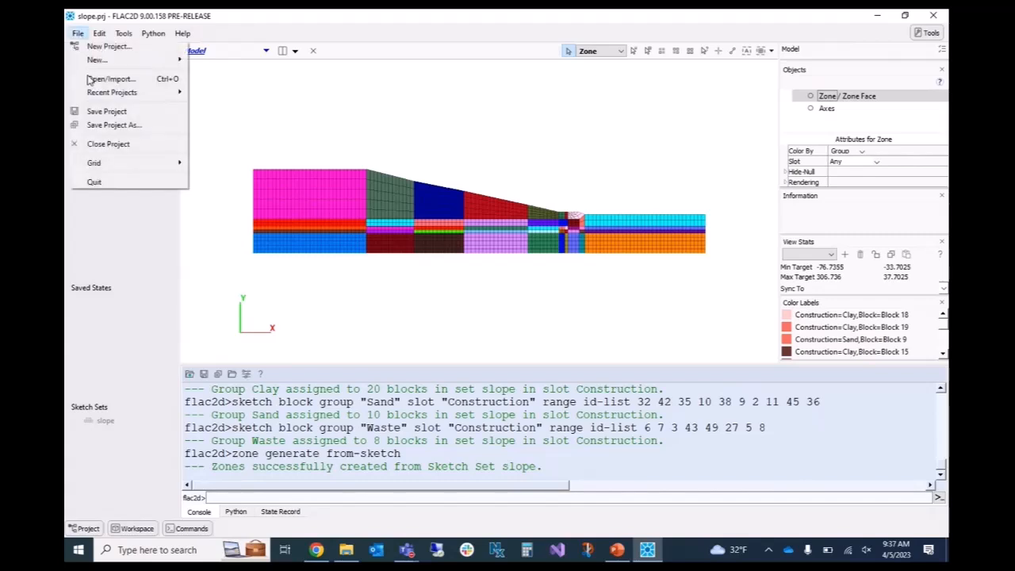
pyautogui.click(103, 113)
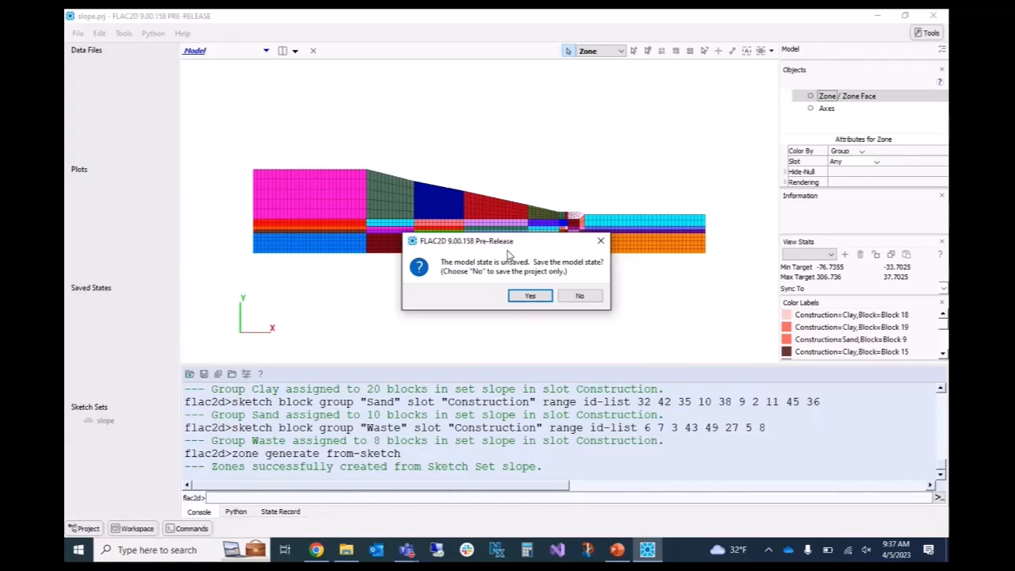
pyautogui.click(529, 295)
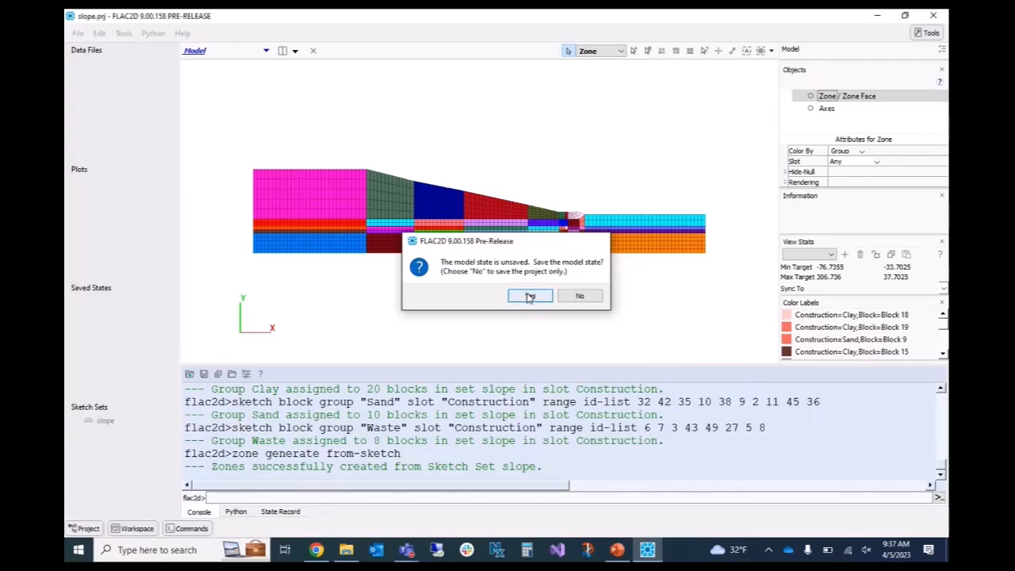
pyautogui.write('sketch')
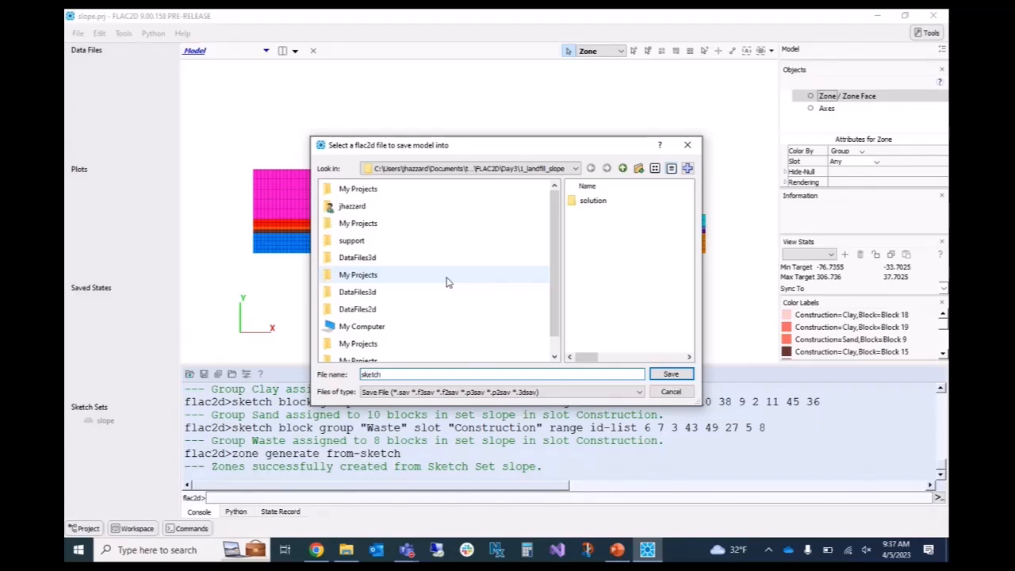
pyautogui.press('Return')
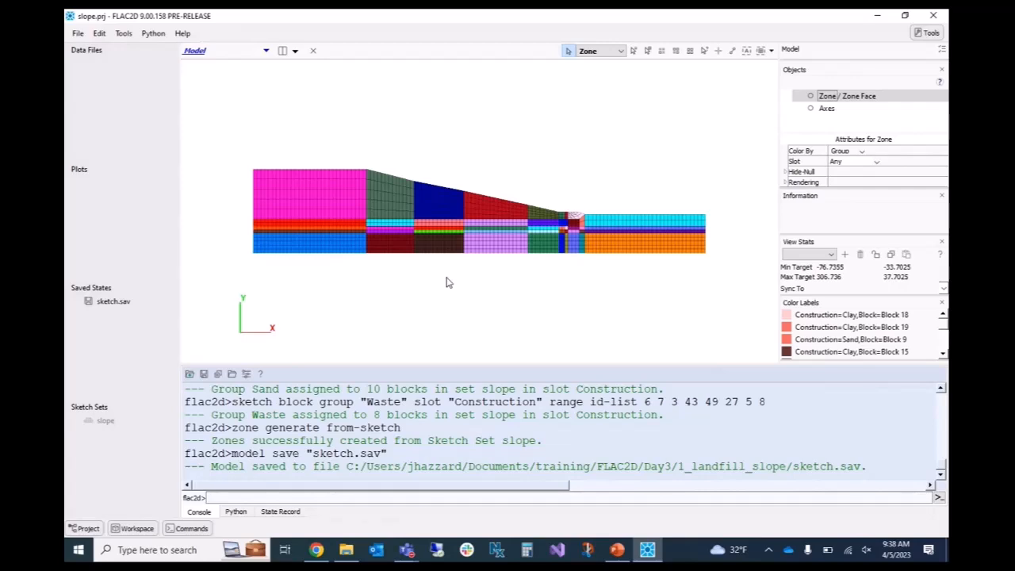
# - Open the state record to review the recorded commands and its export options without exporting anything
pyautogui.click(281, 512)
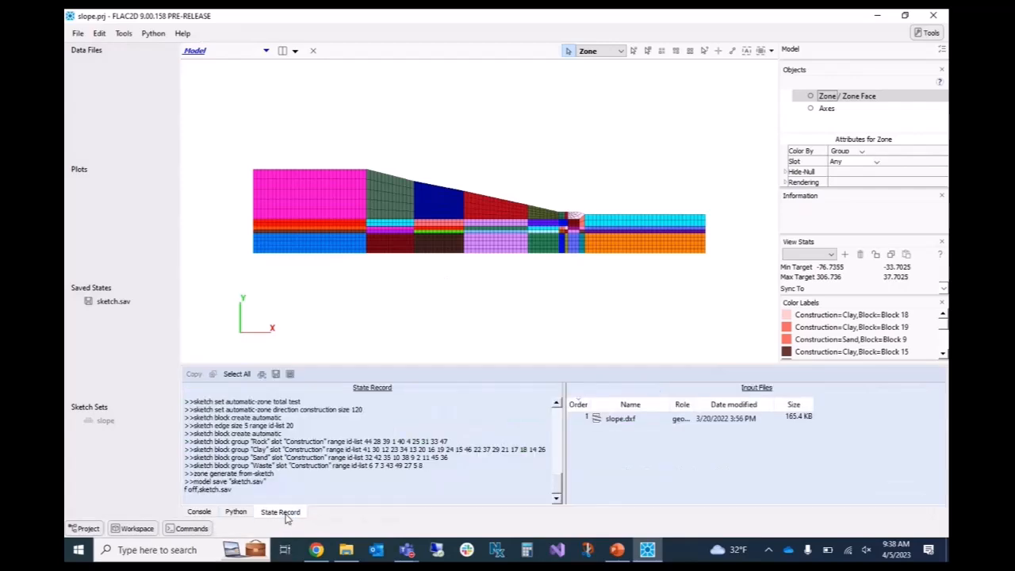
pyautogui.rightClick(359, 427)
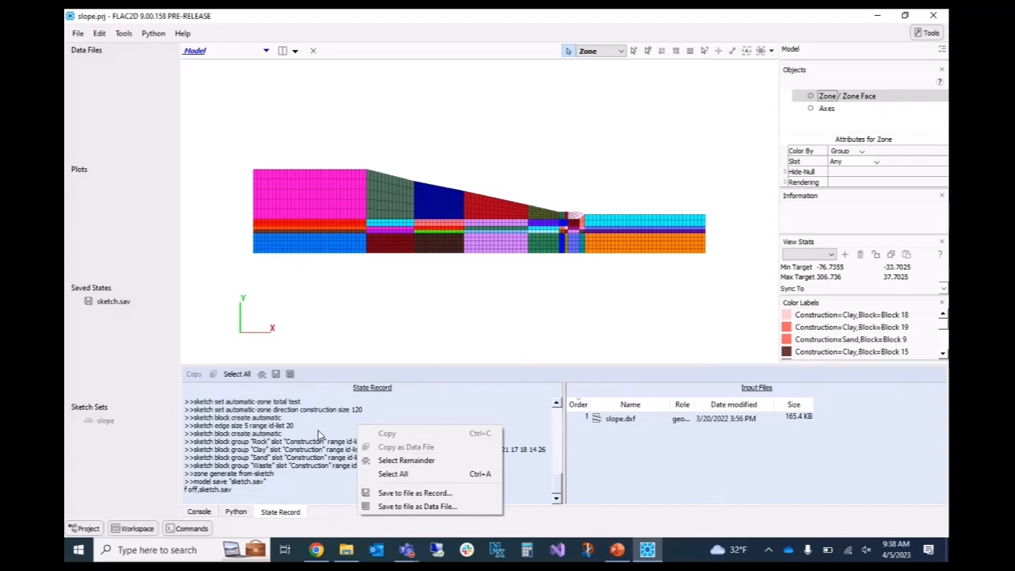
pyautogui.click(404, 128)
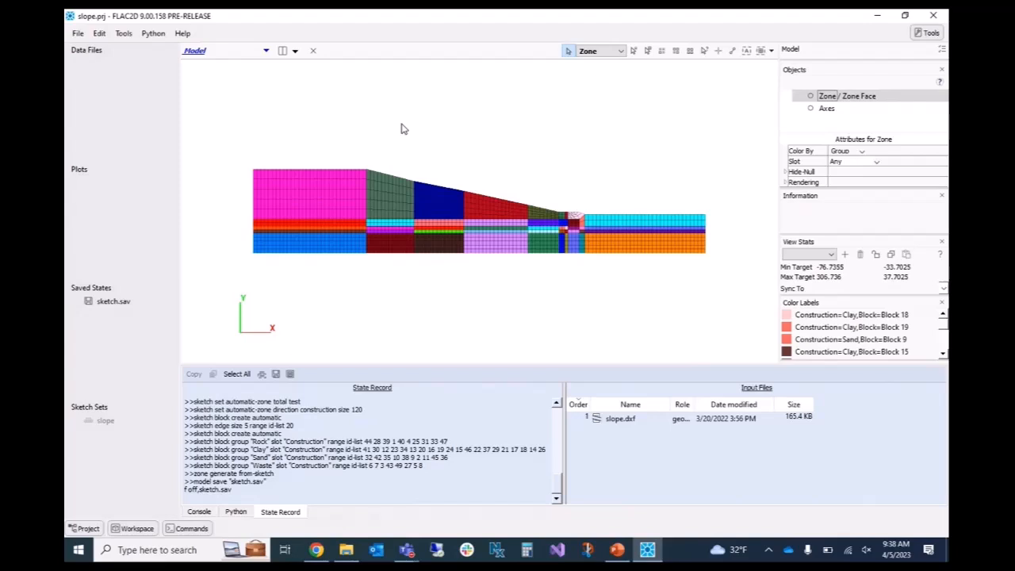
# - Examine the generated zones along the landfill section, especially the small blocks around the slope toe
pyautogui.scroll(1, 413, 122)
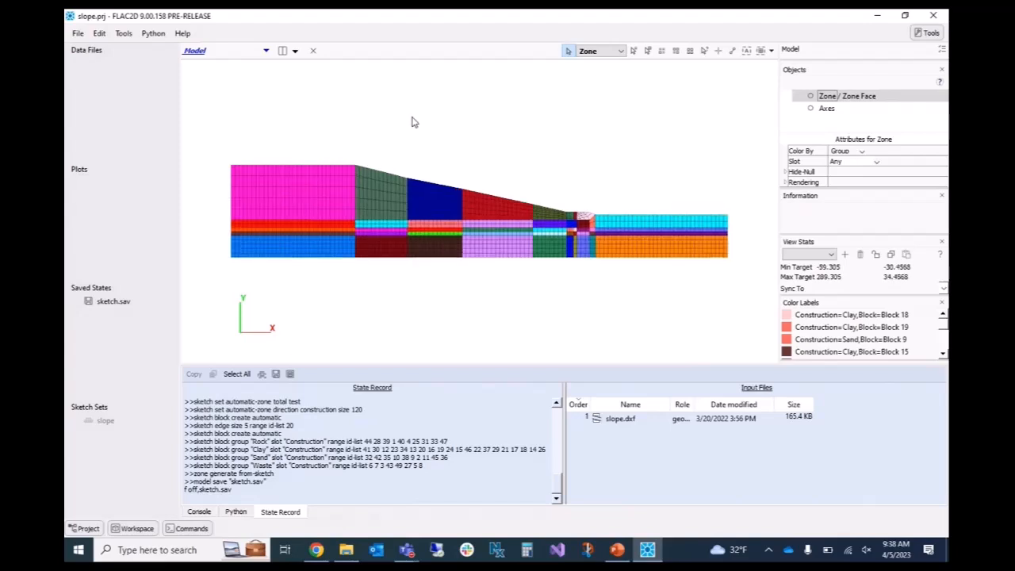
pyautogui.scroll(1, 405, 121)
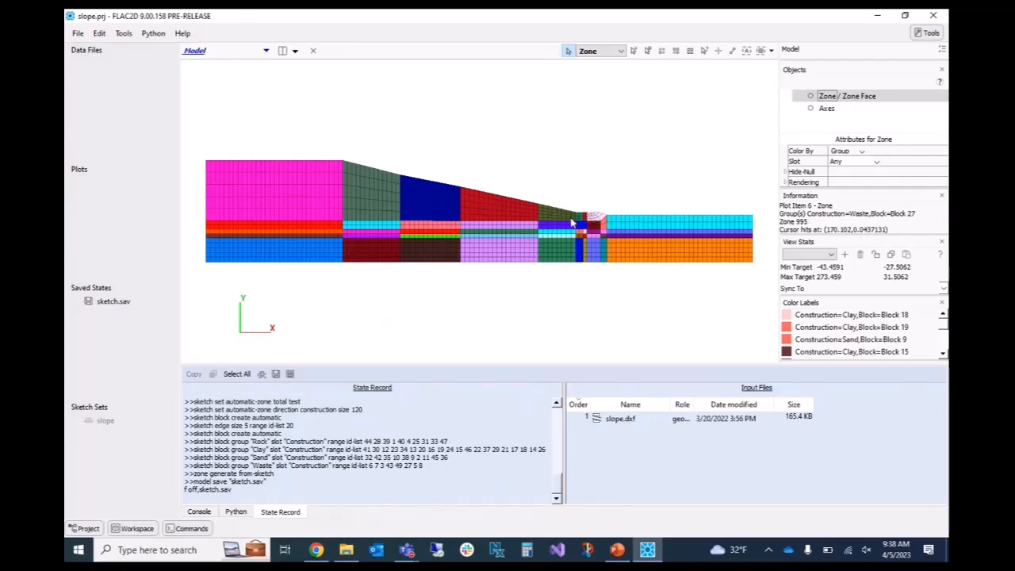
pyautogui.scroll(2, 585, 217)
pyautogui.scroll(2, 584, 220)
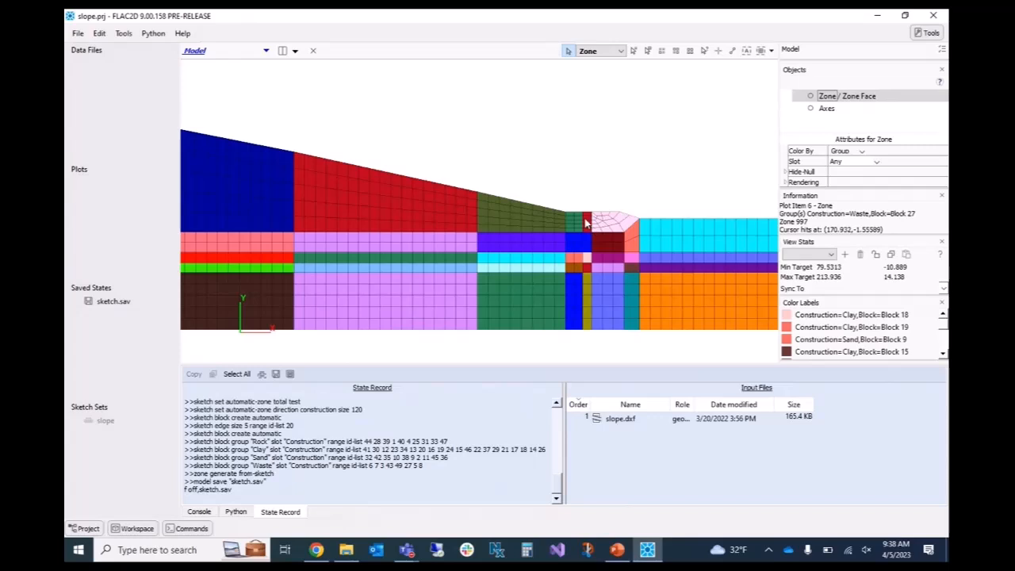
pyautogui.scroll(-1, 578, 222)
pyautogui.scroll(-3, 224, 179)
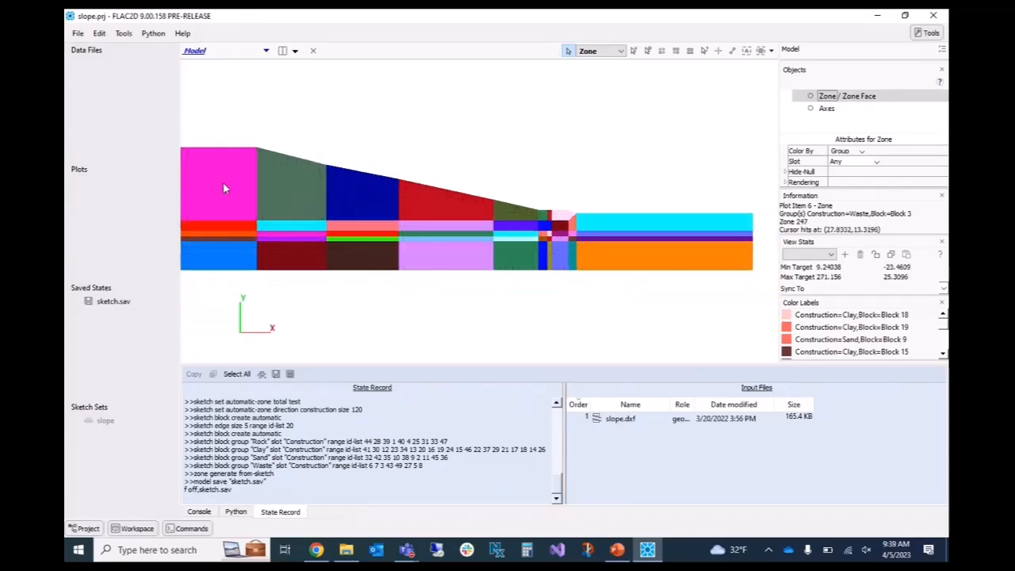
pyautogui.moveTo(256, 141); pyautogui.dragTo(381, 135)
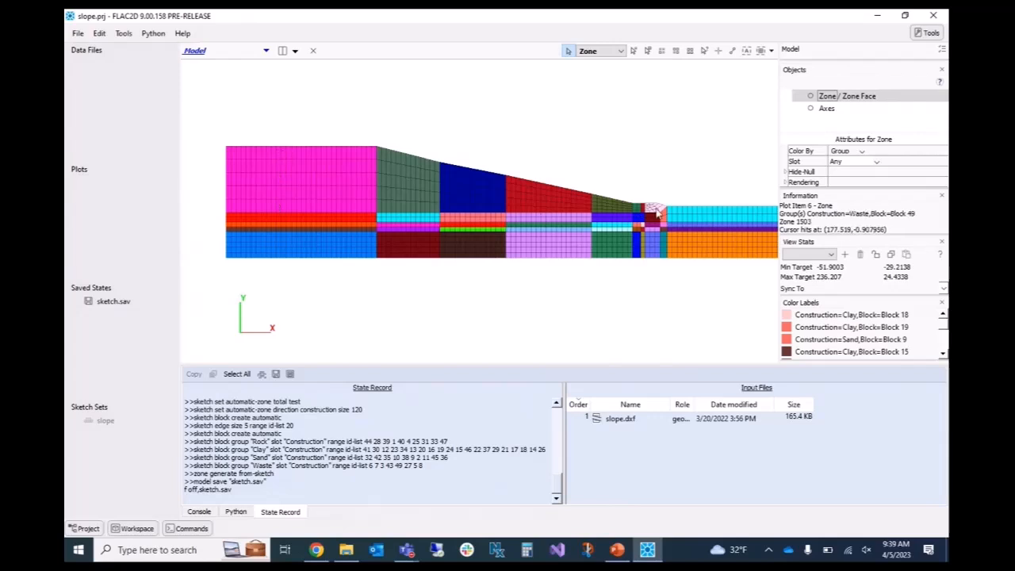
pyautogui.scroll(2, 634, 213)
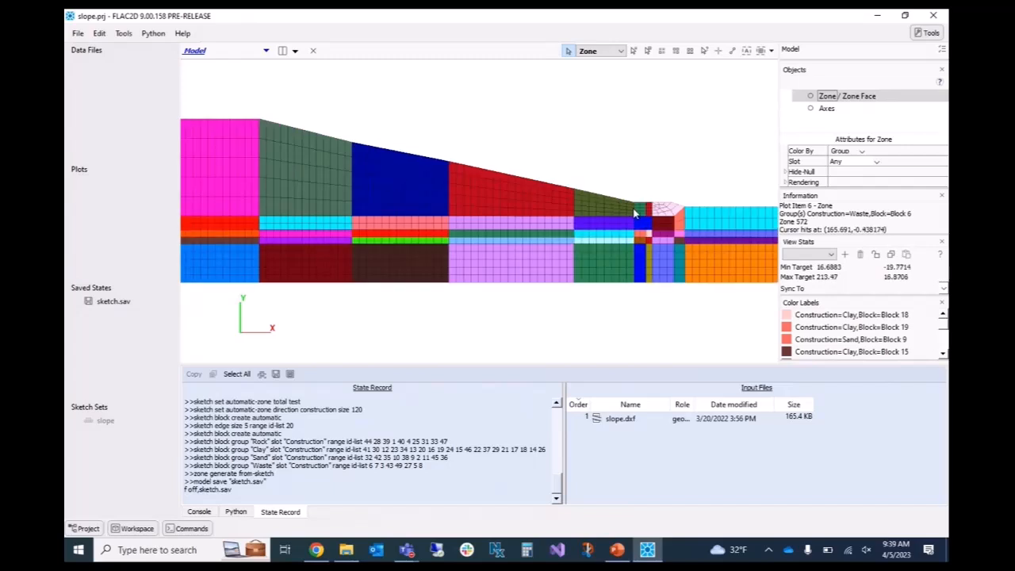
pyautogui.scroll(-4, 533, 150)
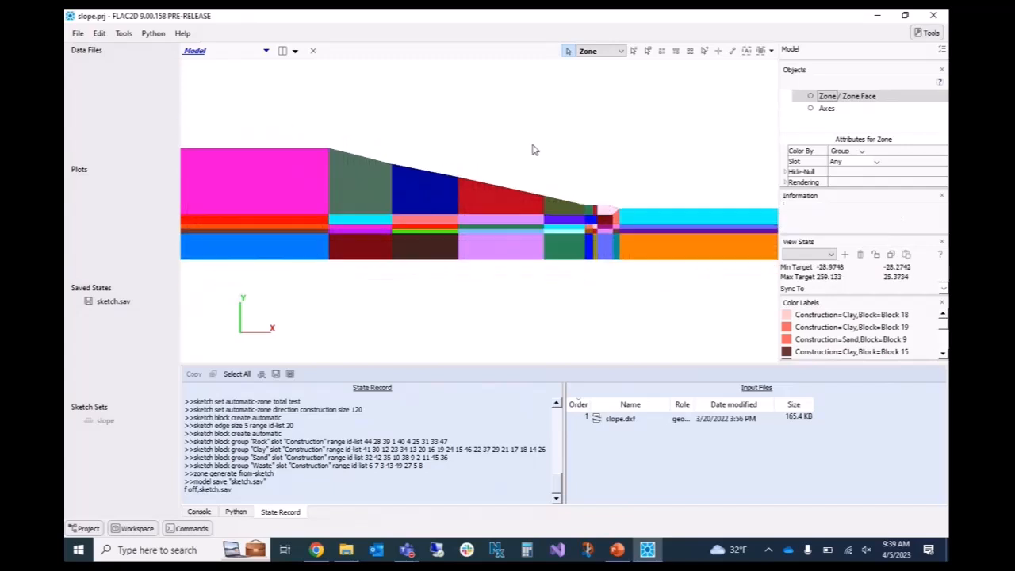
# - Densify the tall Waste block and the three adjoining slope blocks with local segments of 1 in X and 2 in Y
pyautogui.click(300, 192)
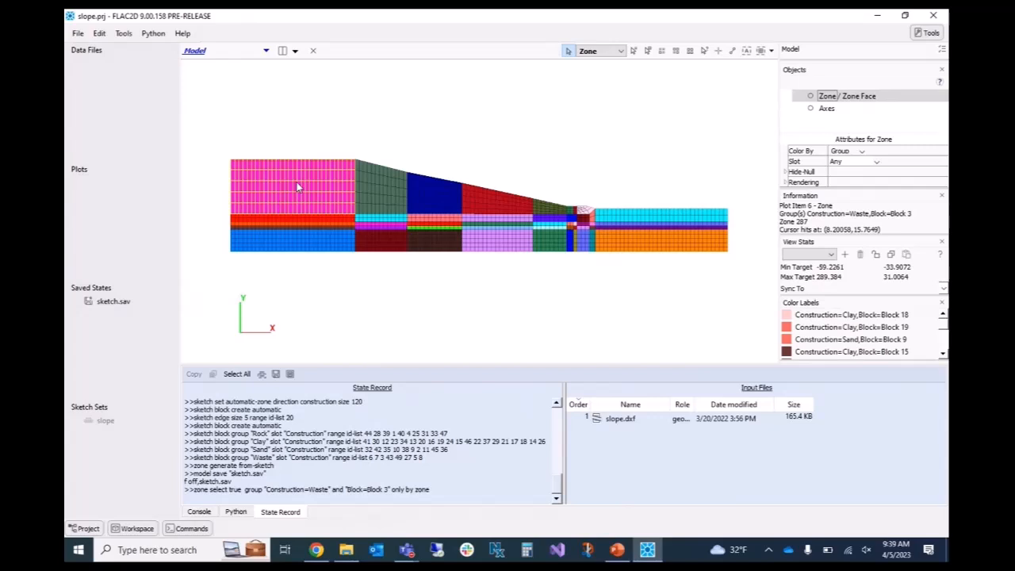
pyautogui.click(362, 109)
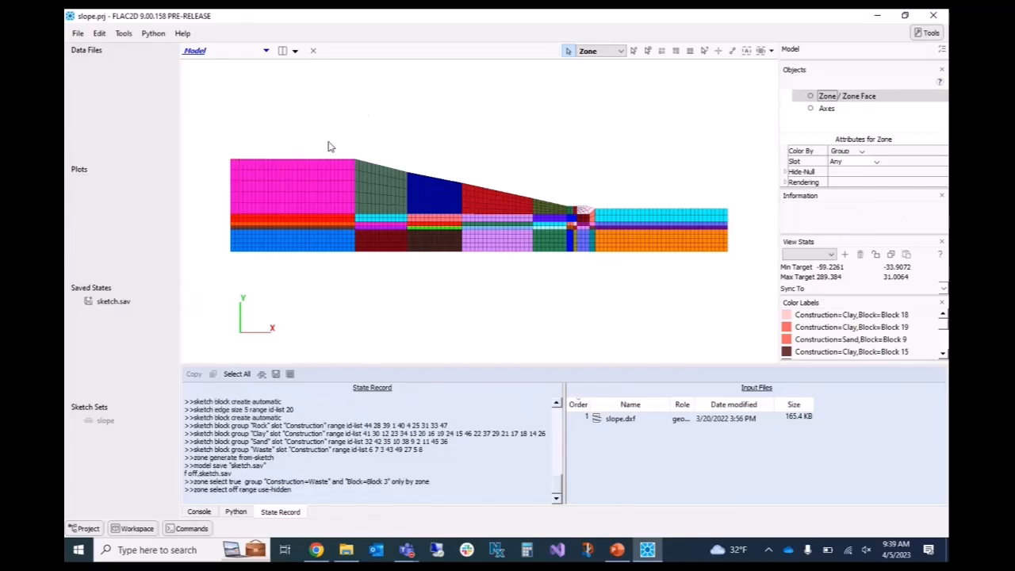
pyautogui.click(309, 183)
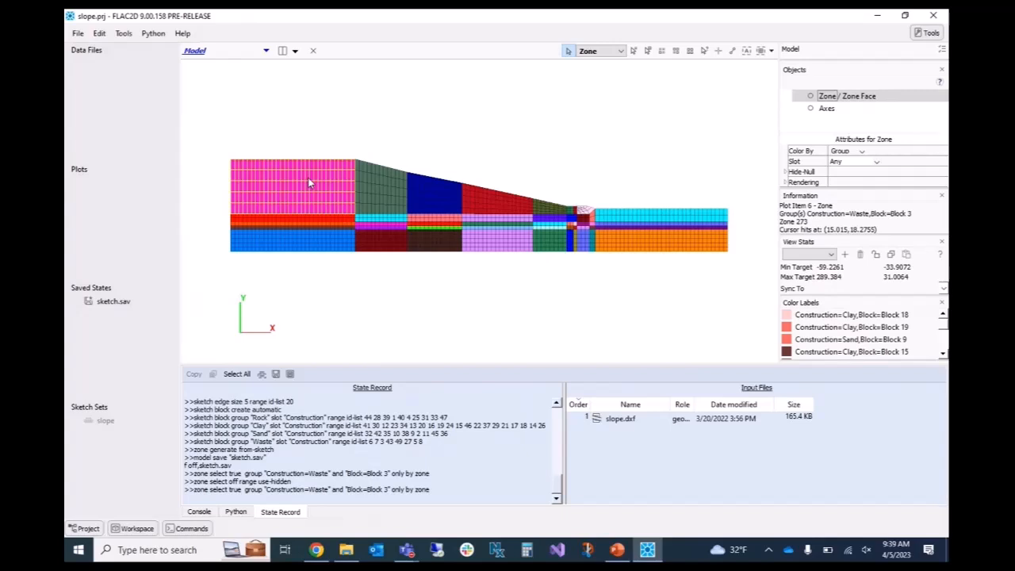
pyautogui.click(371, 192)
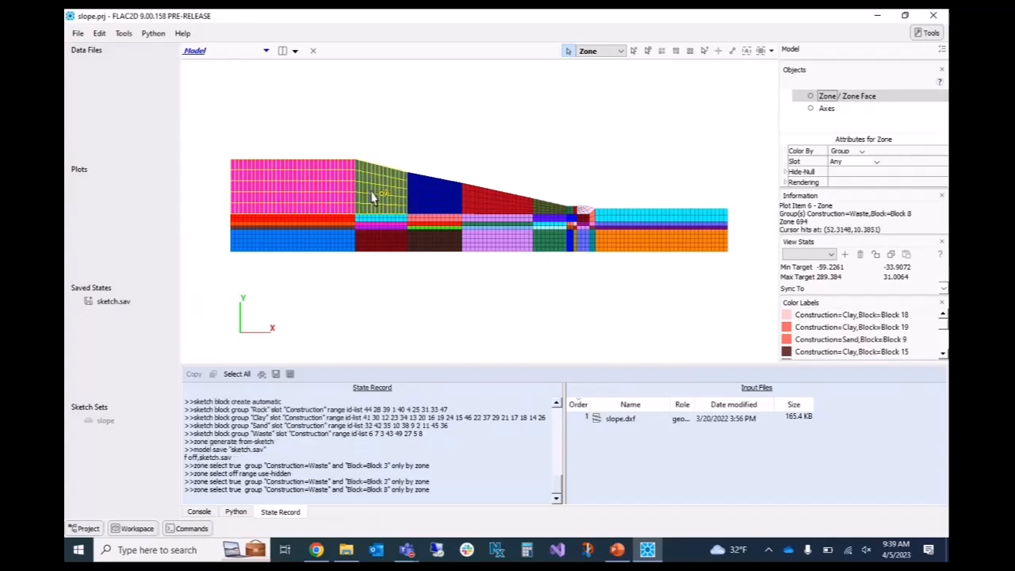
pyautogui.click(415, 196)
pyautogui.click(500, 204)
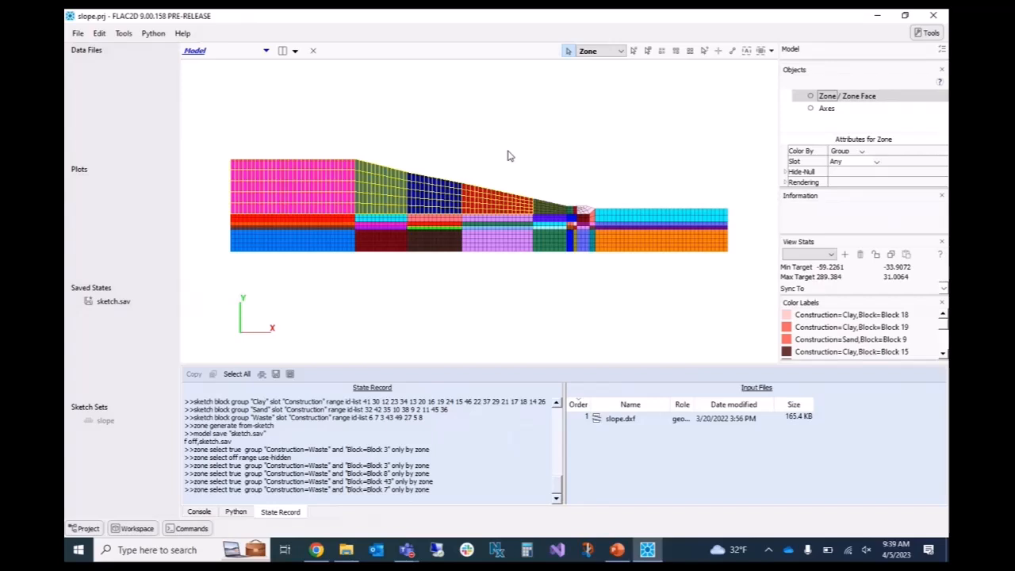
pyautogui.click(773, 52)
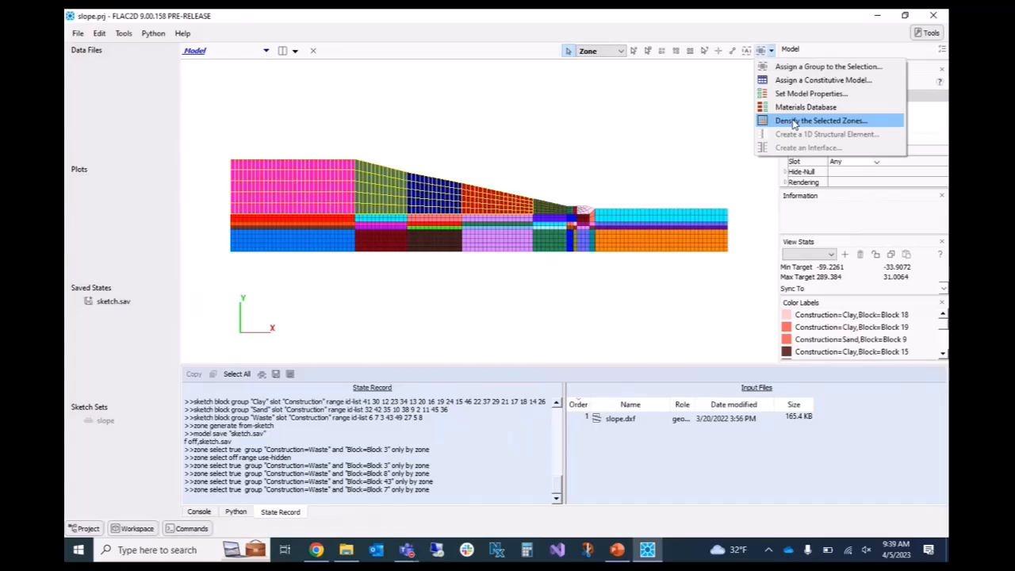
pyautogui.click(793, 123)
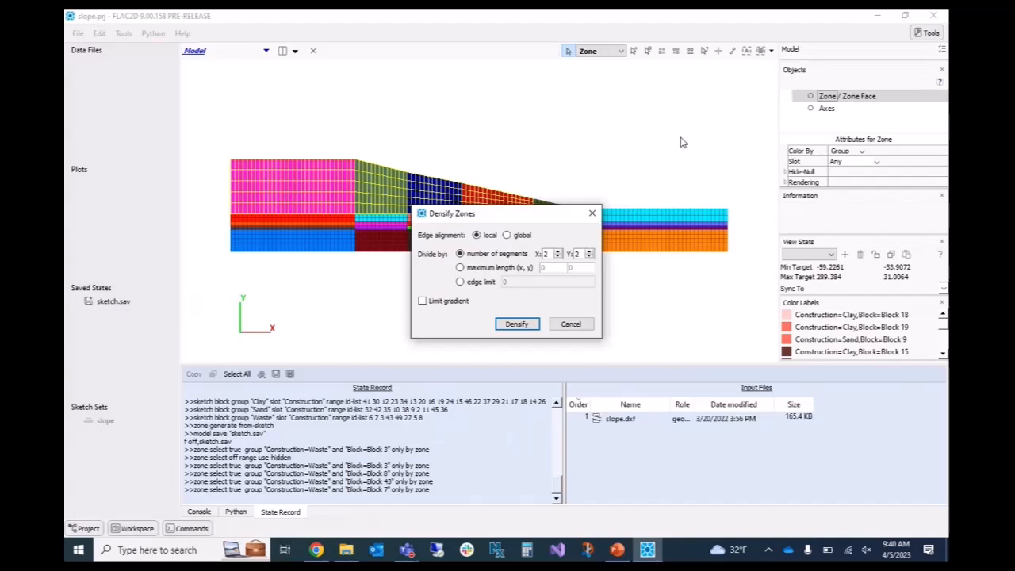
pyautogui.doubleClick(546, 254)
pyautogui.write('1')
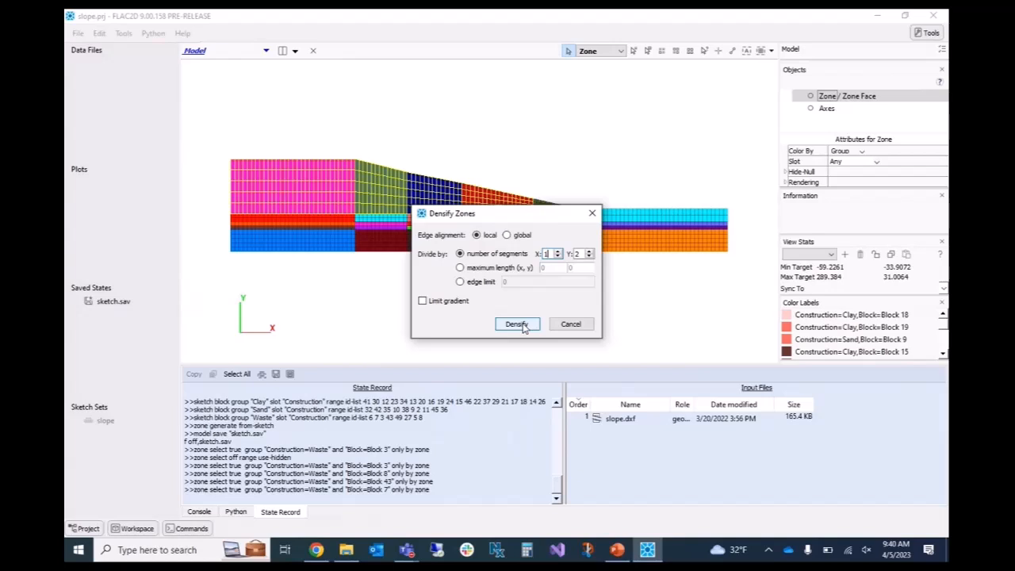
pyautogui.click(522, 326)
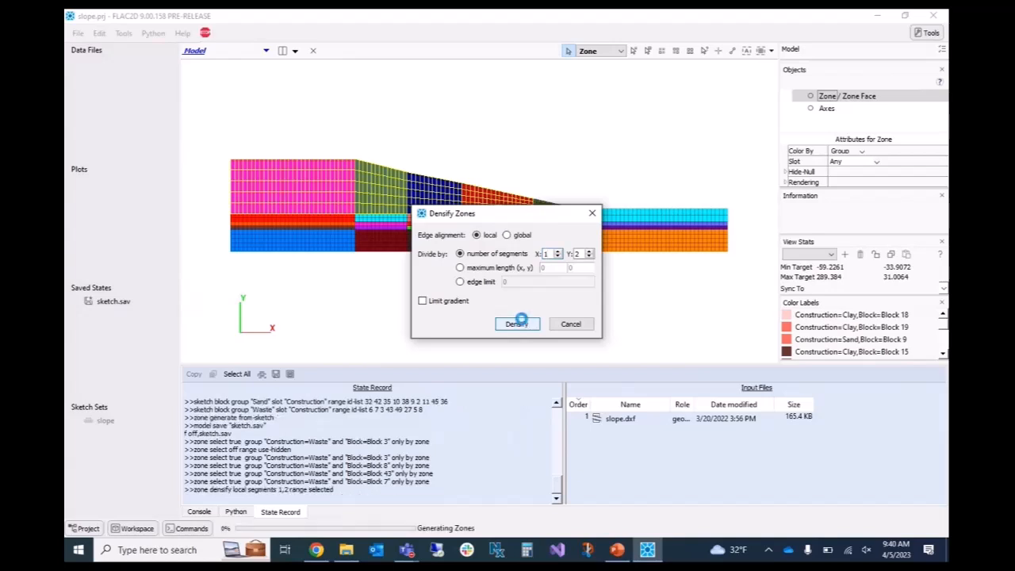
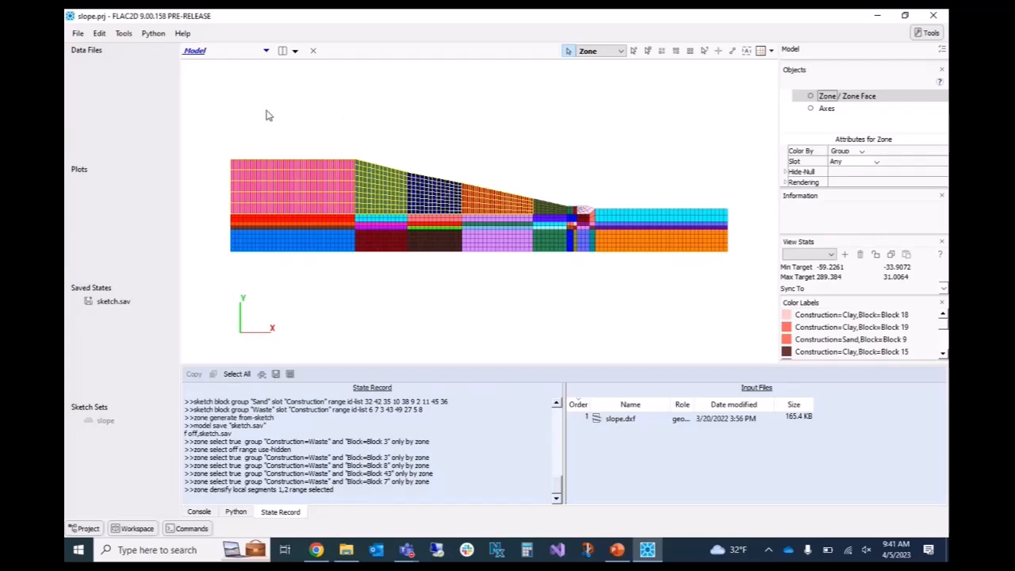
# - Undo the densification of the four Waste blocks and clear the zone selection
pyautogui.click(294, 125)
pyautogui.click(100, 34)
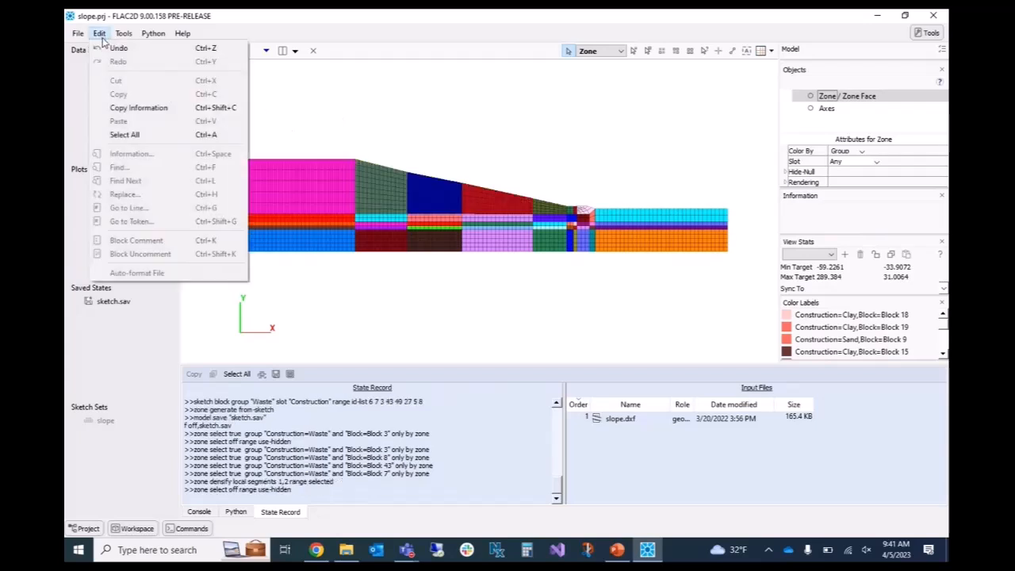
pyautogui.click(111, 49)
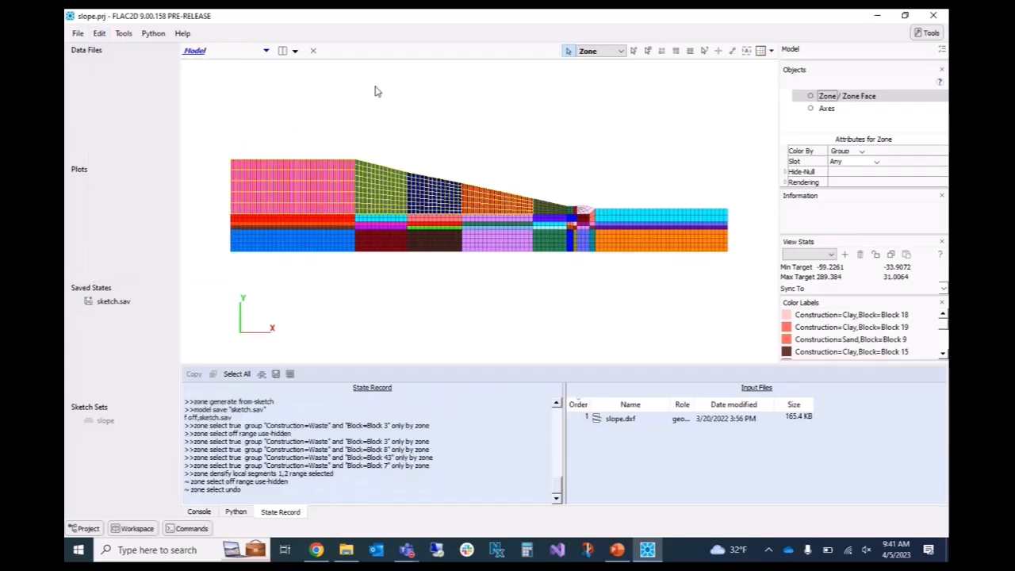
pyautogui.click(99, 33)
pyautogui.click(111, 48)
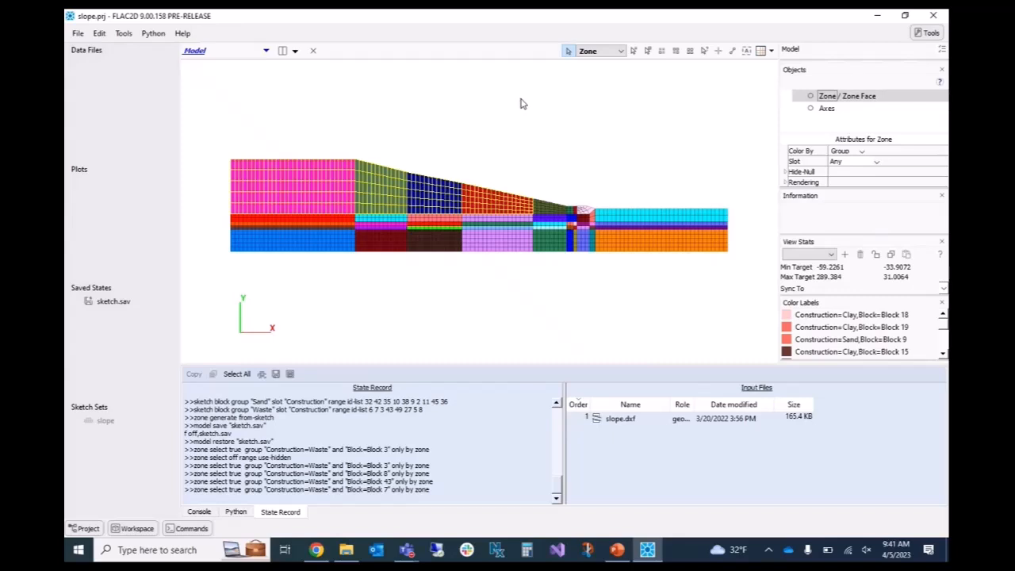
pyautogui.click(469, 111)
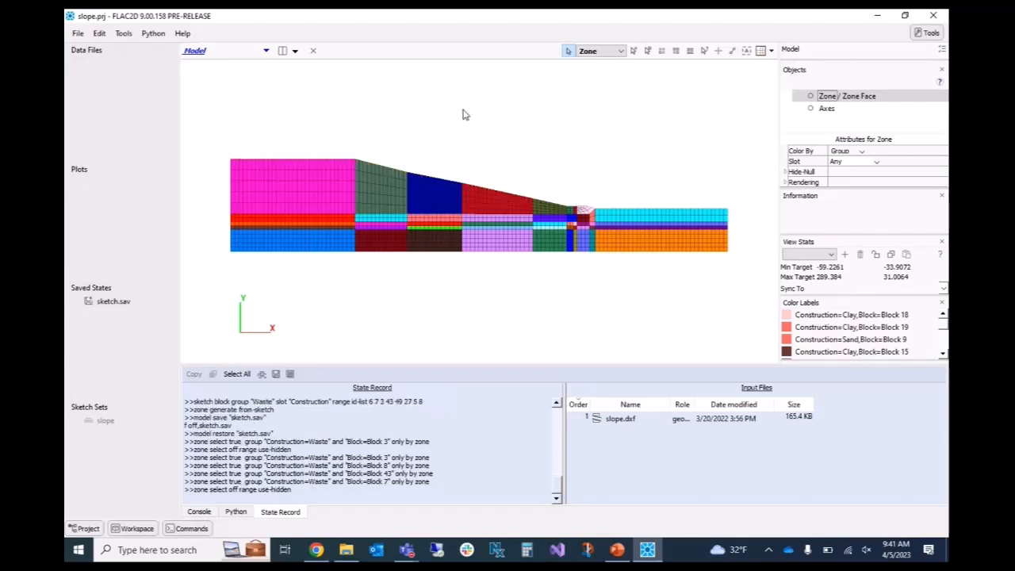
# - Densify the tall Waste block (Block 3) and the slope's Block 7 with local segments of 2 in X and 1 in Y
pyautogui.click(291, 189)
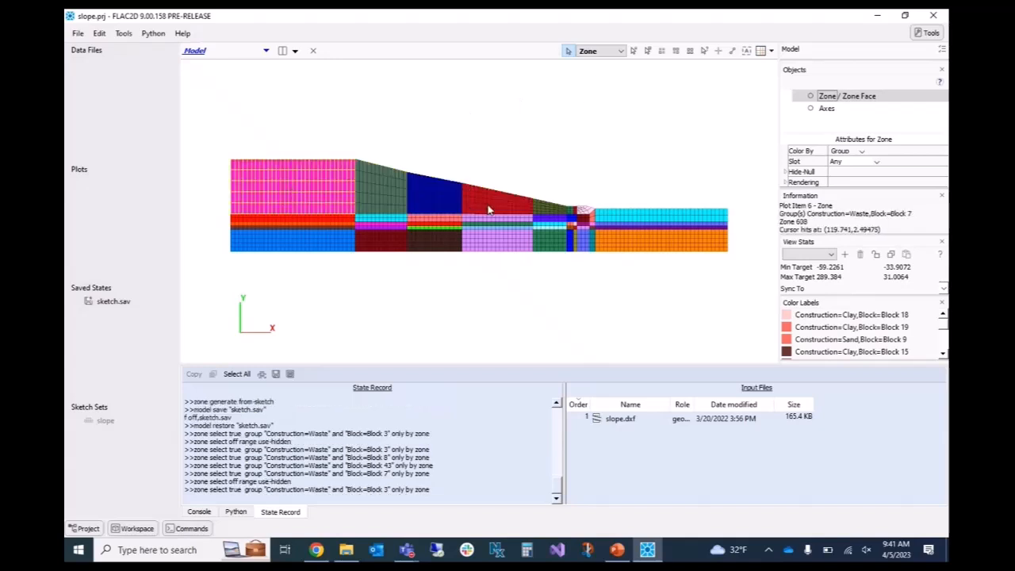
pyautogui.click(490, 209)
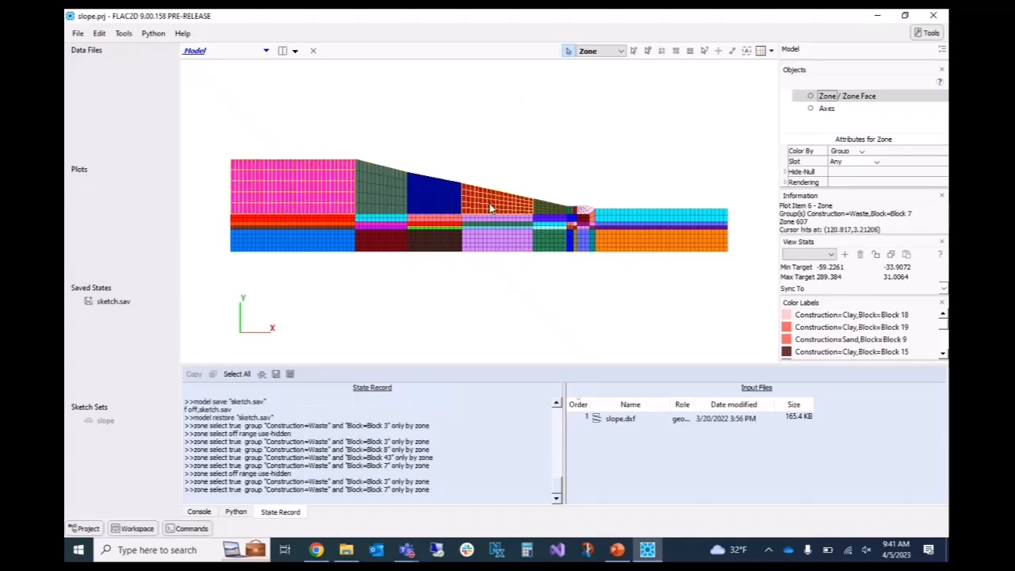
pyautogui.click(771, 50)
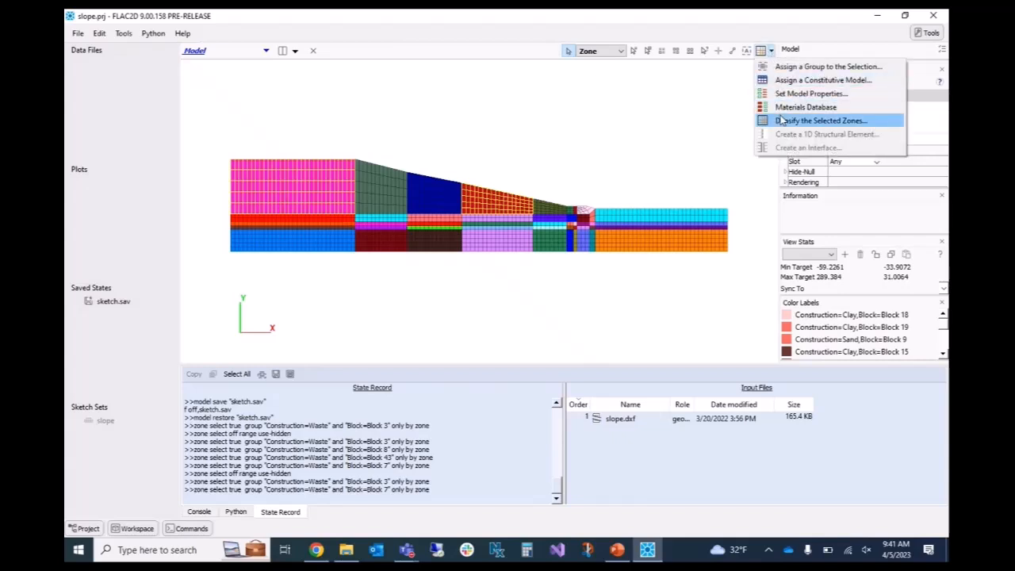
pyautogui.click(801, 121)
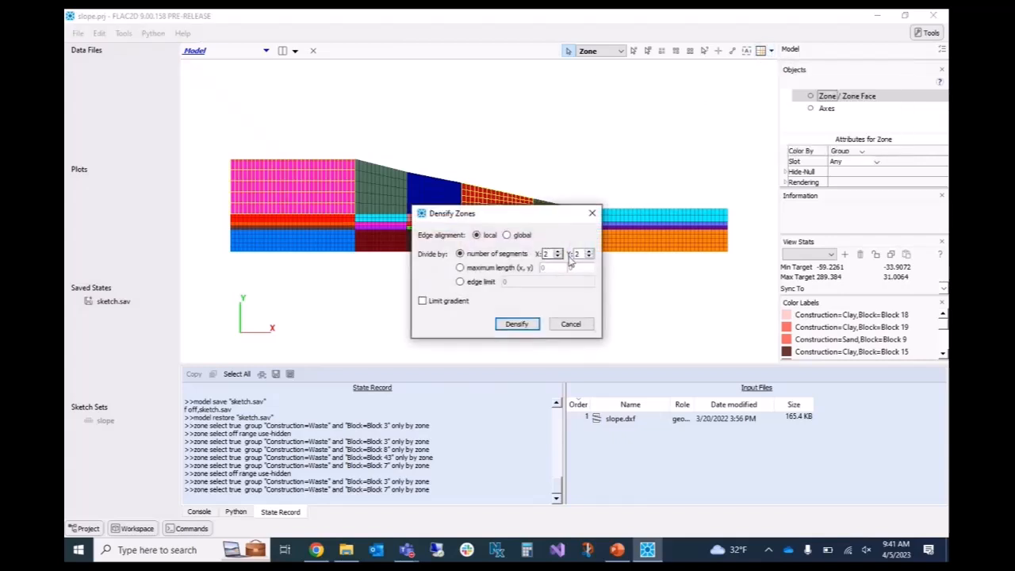
pyautogui.moveTo(582, 254); pyautogui.dragTo(572, 256)
pyautogui.write('1')
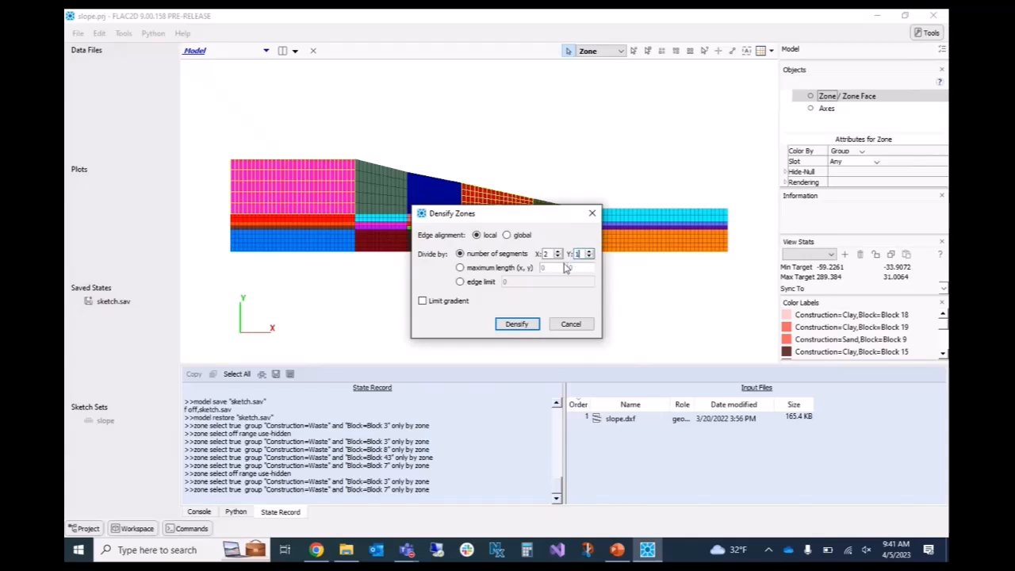
pyautogui.click(517, 325)
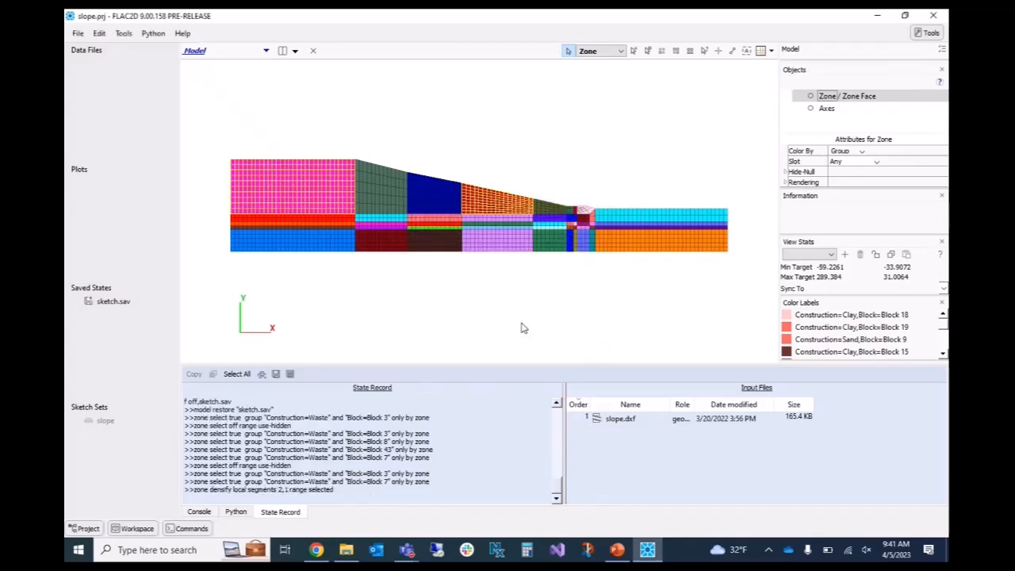
# - Densify the two Waste slope blocks between them (Blocks 8 and 43) with local segments of 1 in X and 2 in Y
pyautogui.click(380, 199)
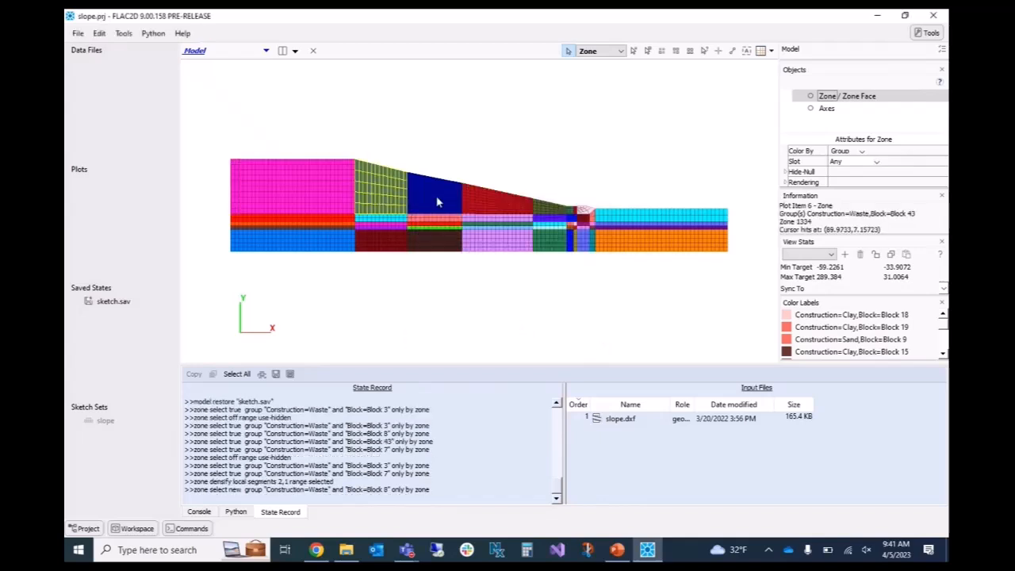
pyautogui.keyDown('ctrl'); pyautogui.click(437, 202); pyautogui.keyUp('ctrl')
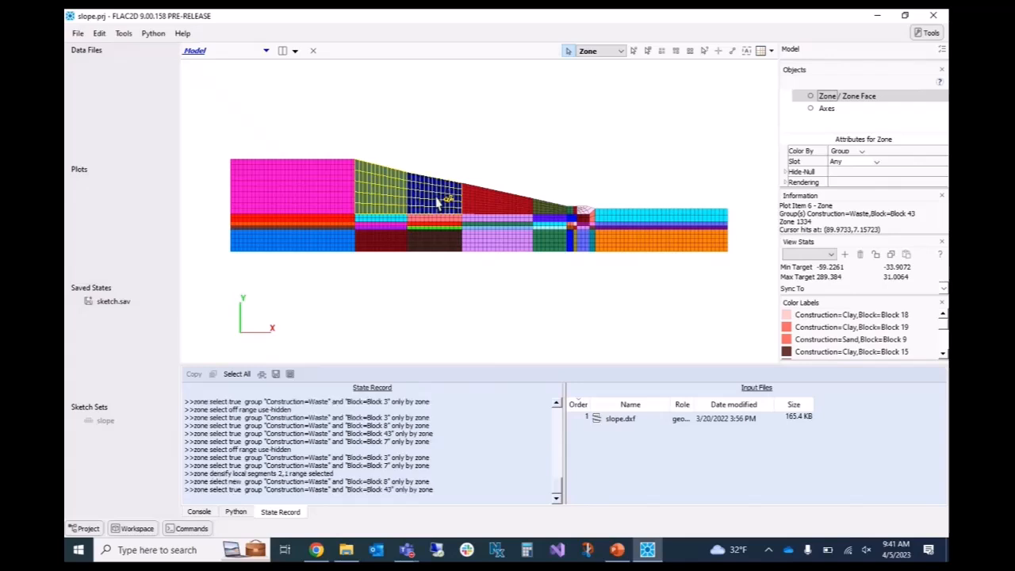
pyautogui.click(770, 51)
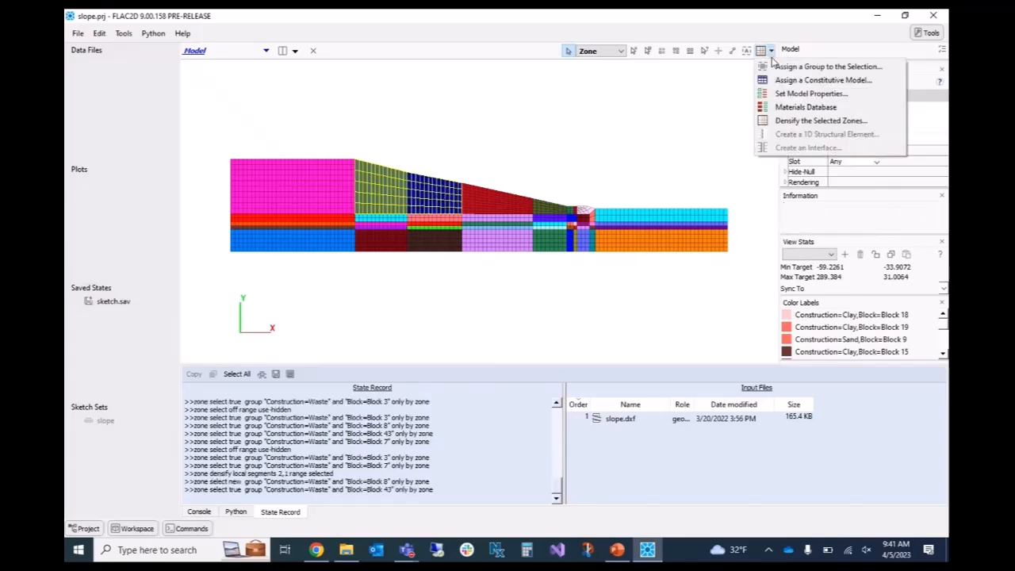
pyautogui.click(784, 119)
pyautogui.moveTo(553, 254); pyautogui.dragTo(528, 258)
pyautogui.write('1')
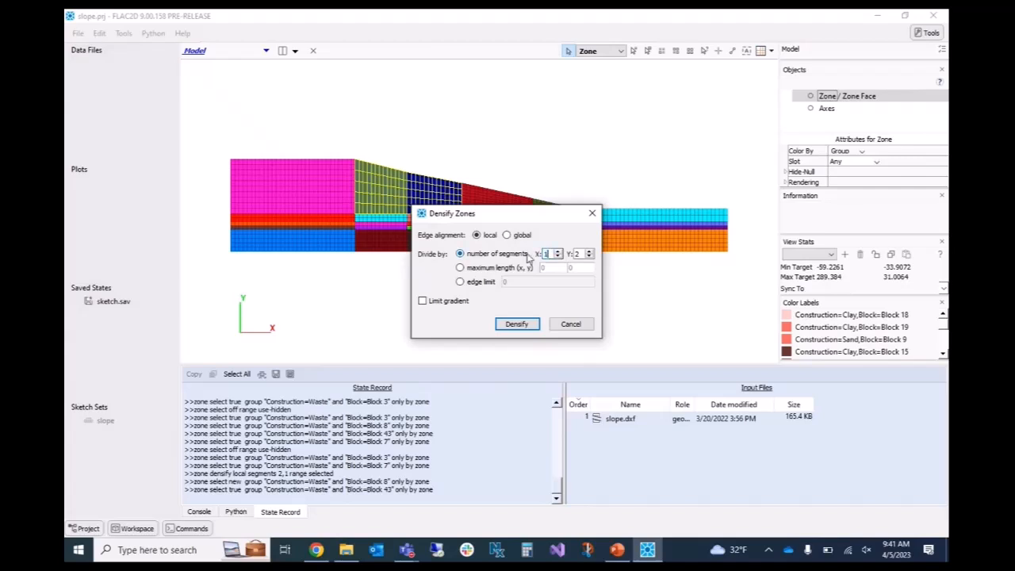
pyautogui.click(516, 324)
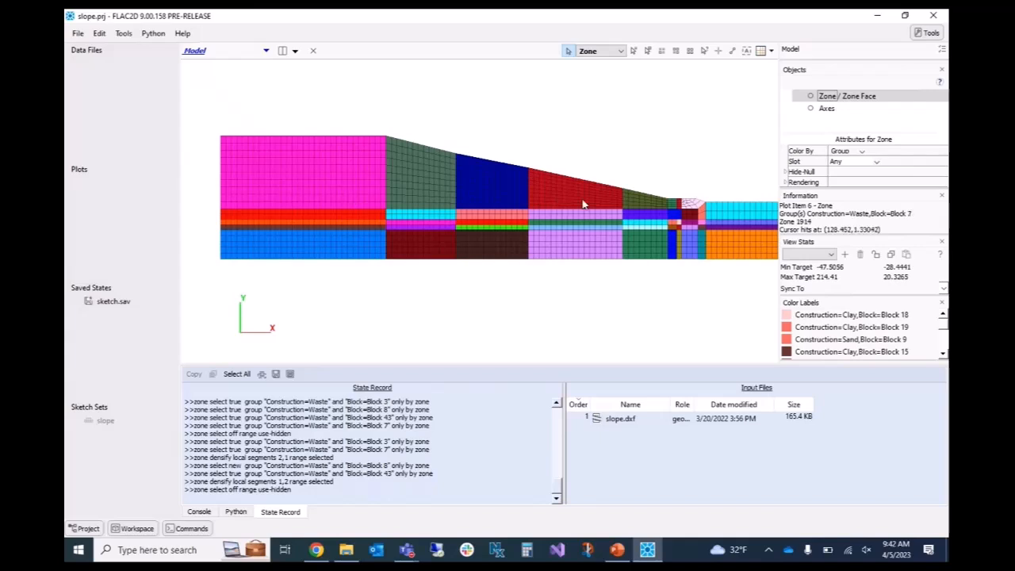
# - Examine the densified mesh along the Waste slope, its toe and the layers underneath
pyautogui.scroll(2, 640, 163)
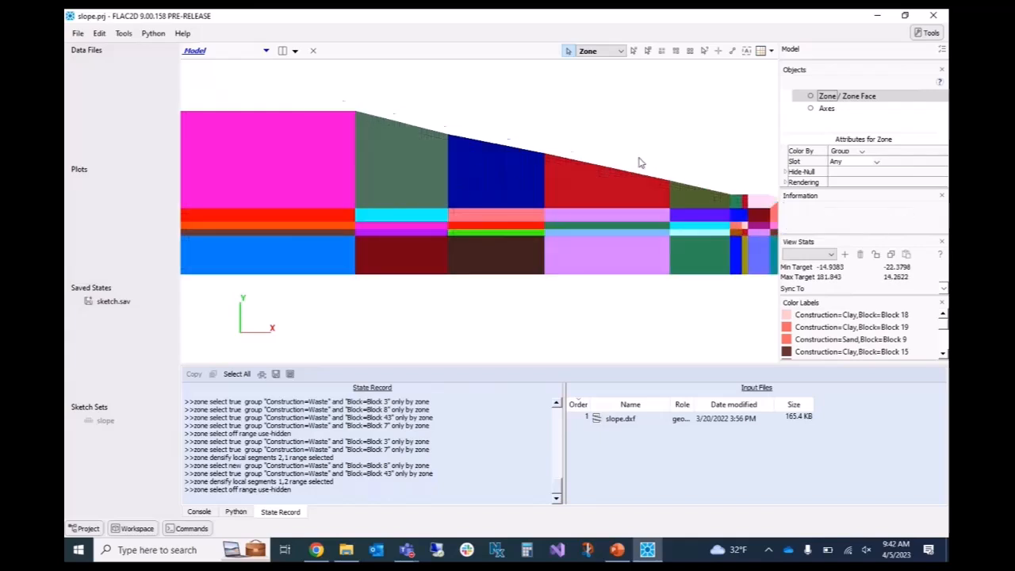
pyautogui.moveTo(689, 136); pyautogui.dragTo(502, 130)
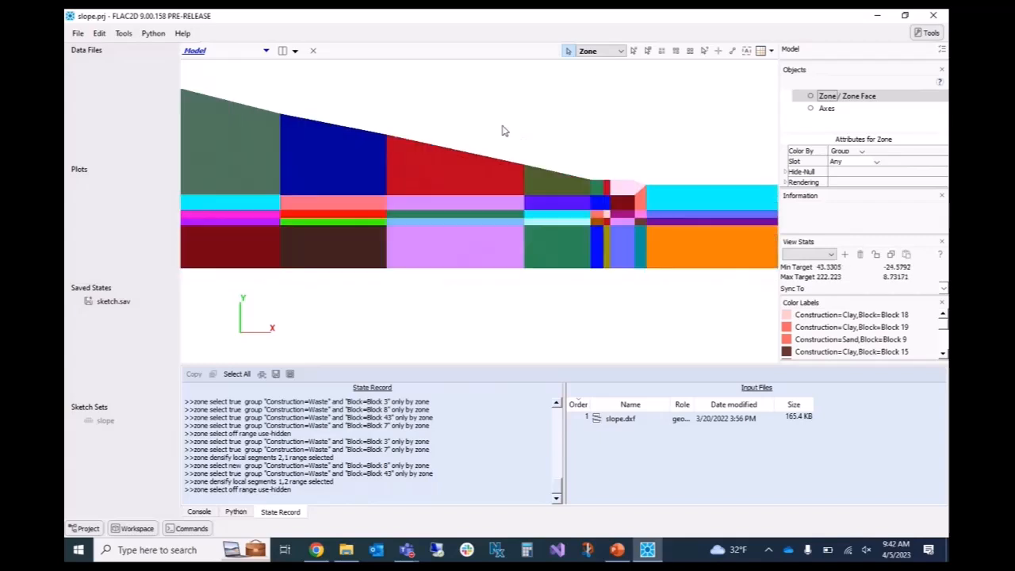
pyautogui.scroll(1, 501, 130)
pyautogui.scroll(2, 501, 131)
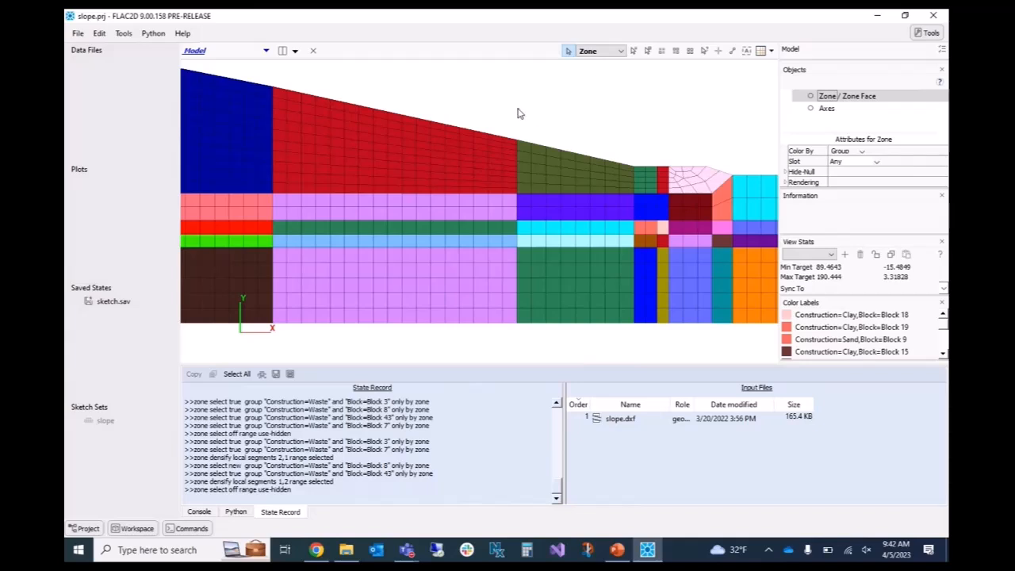
pyautogui.scroll(-2, 519, 113)
pyautogui.moveTo(471, 108); pyautogui.dragTo(557, 115)
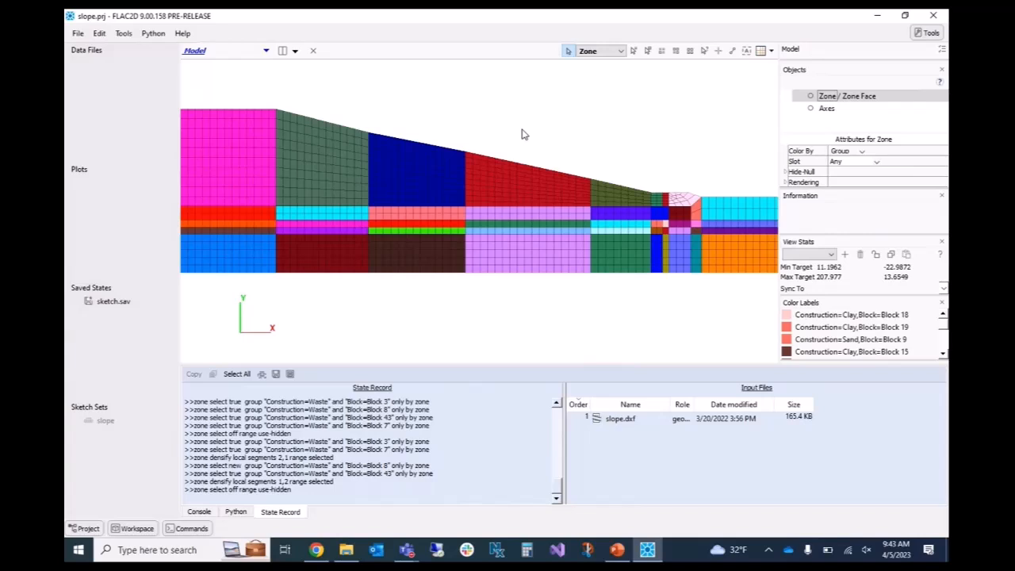
pyautogui.scroll(-2, 522, 135)
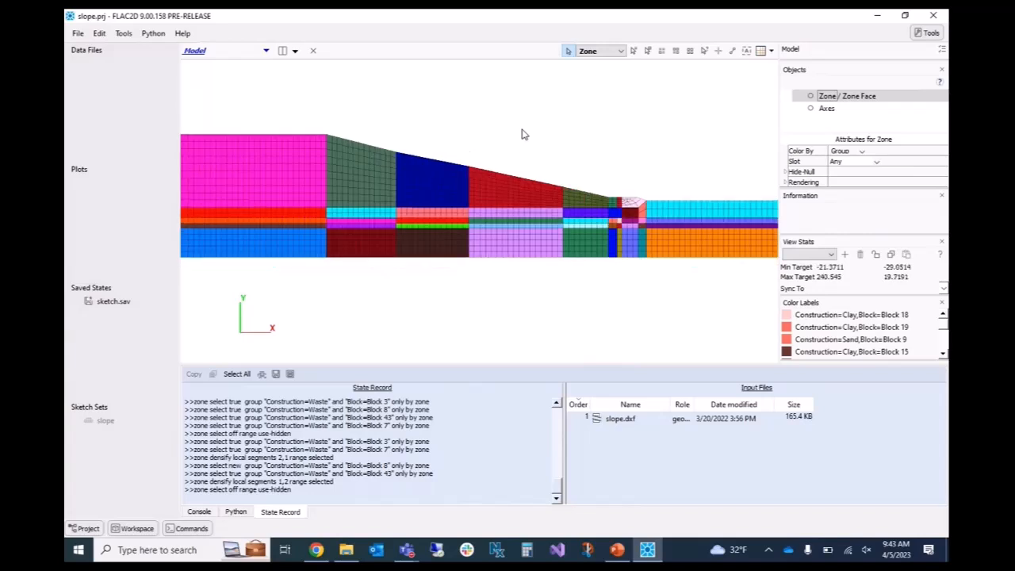
pyautogui.scroll(-1, 459, 92)
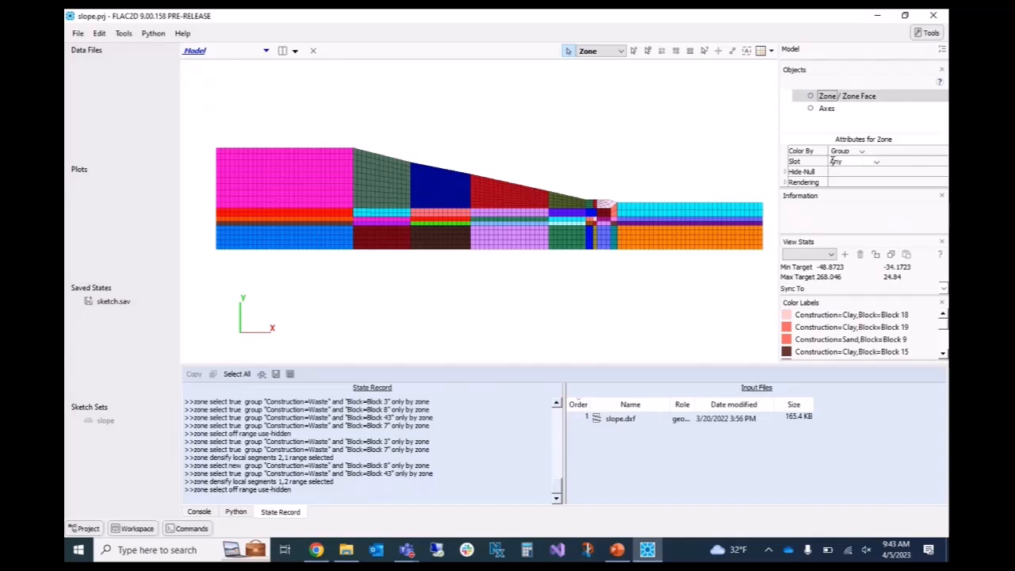
# - Color the zones by the Construction group slot, switching briefly to the Block slot for comparison
pyautogui.click(877, 164)
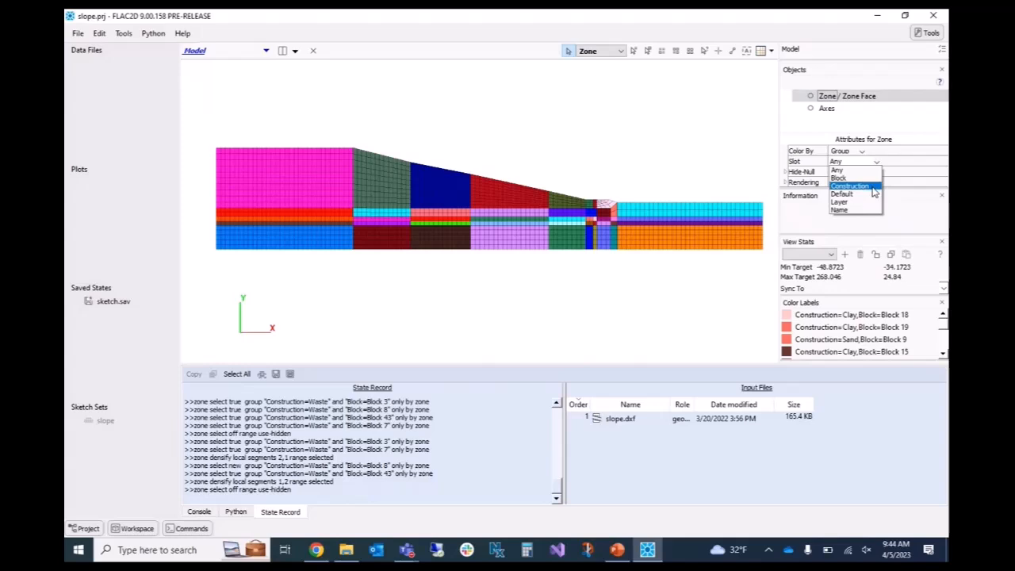
pyautogui.click(872, 187)
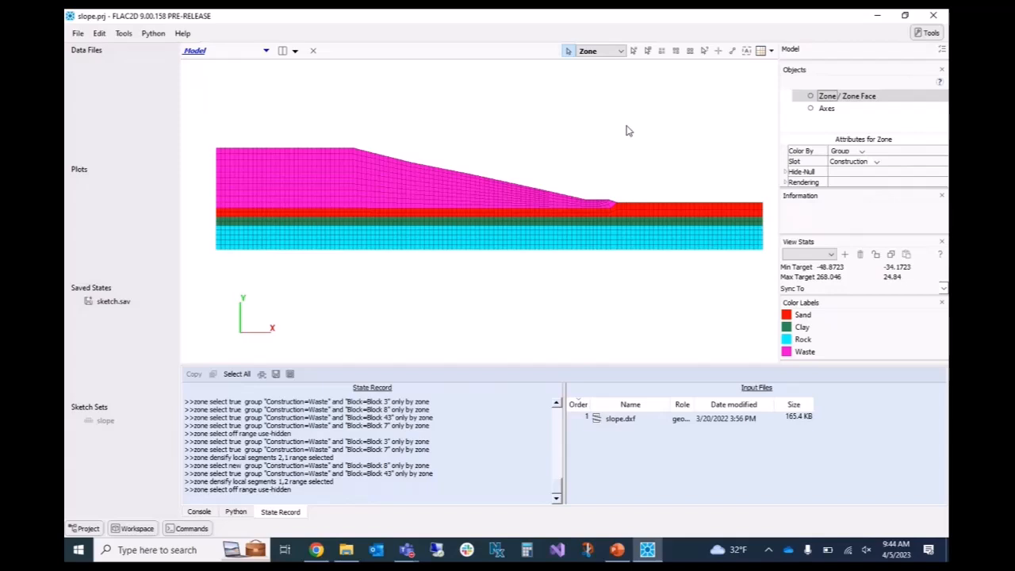
pyautogui.click(877, 162)
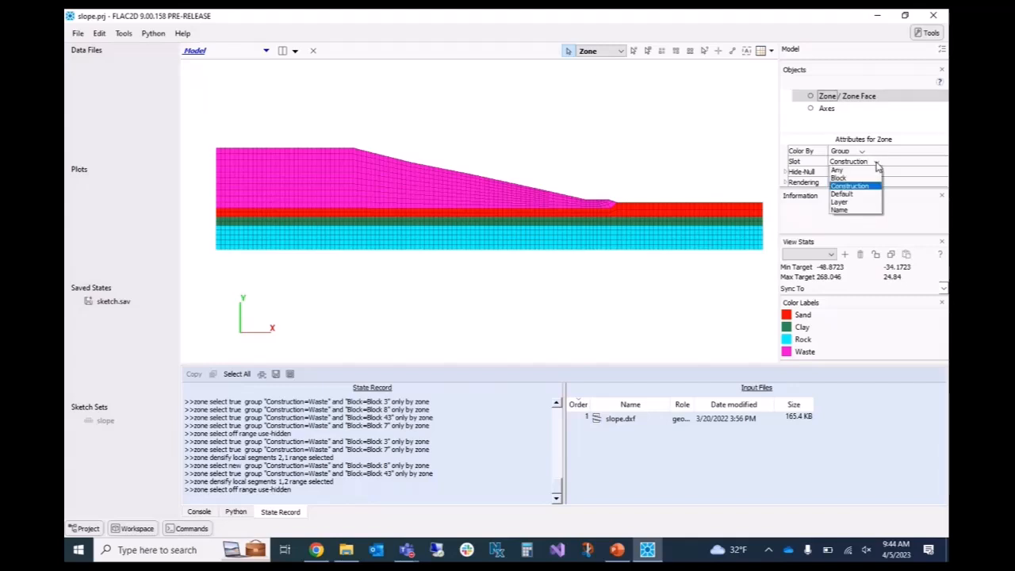
pyautogui.click(868, 179)
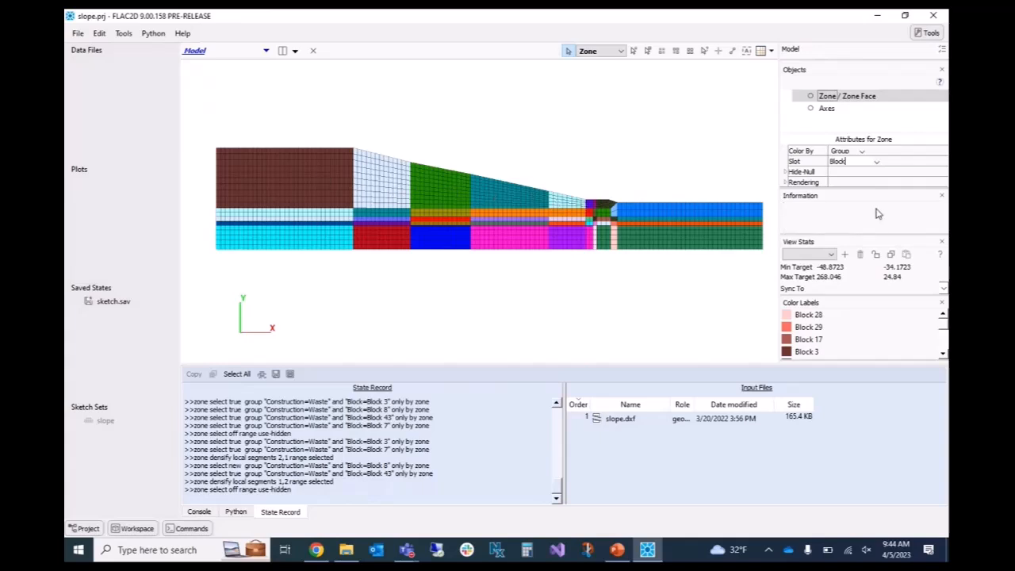
pyautogui.click(877, 165)
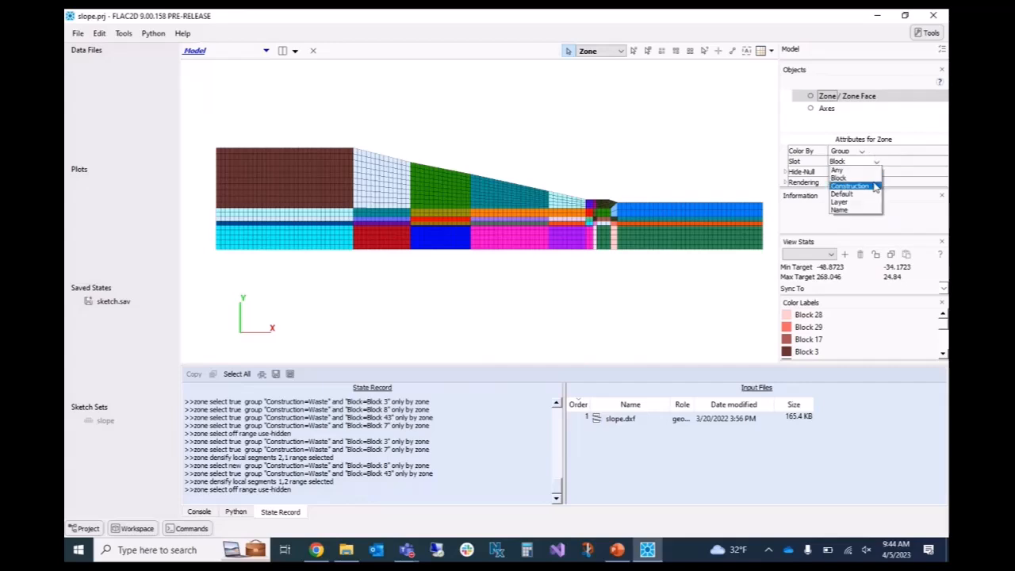
pyautogui.click(875, 186)
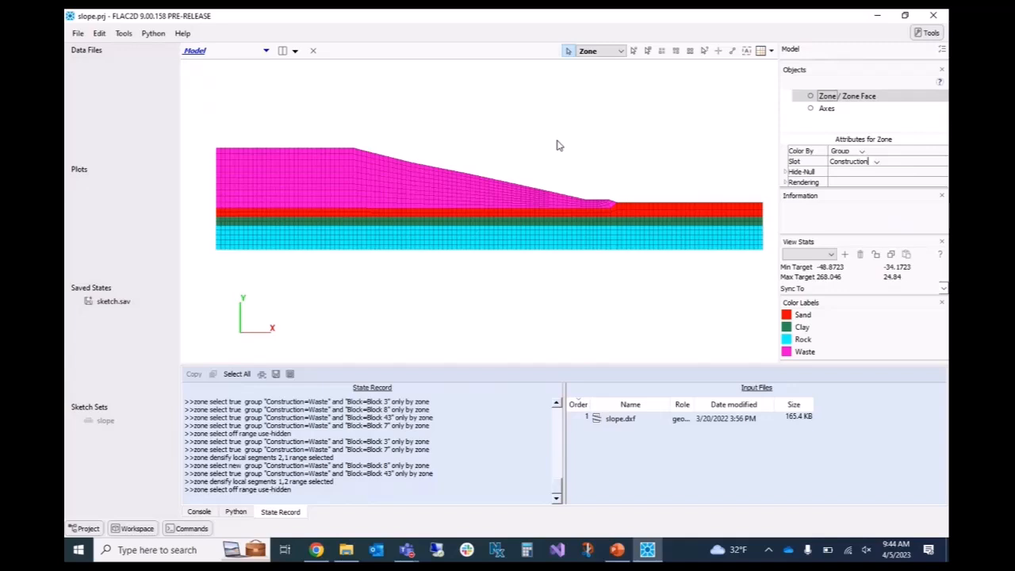
# - Assign the standard mohr-coulomb constitutive model to all zones and clear the zone selection
pyautogui.hotkey('ctrl', 'a')
pyautogui.click(572, 137)
pyautogui.hotkey('ctrl', 'a')
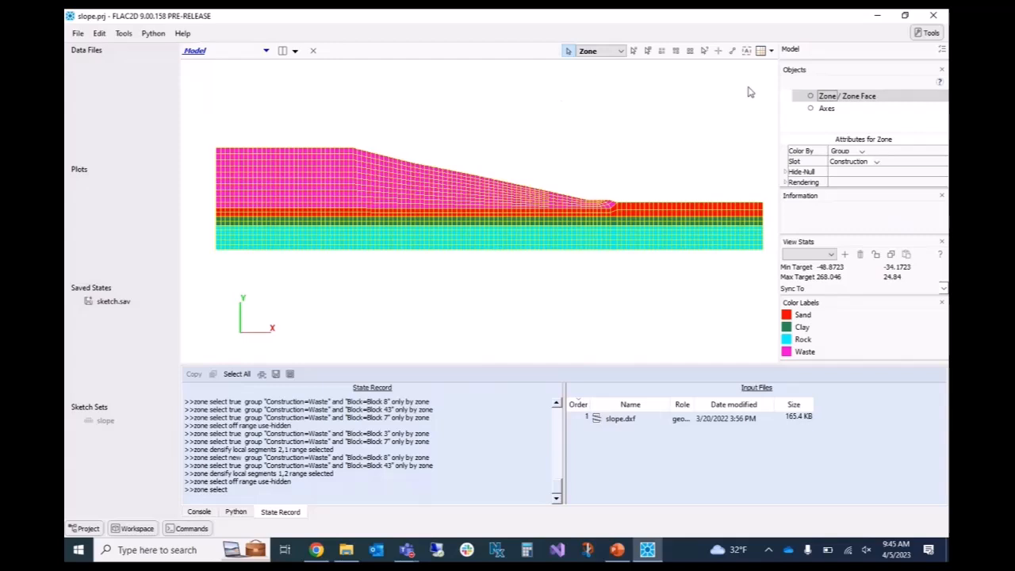
pyautogui.click(772, 52)
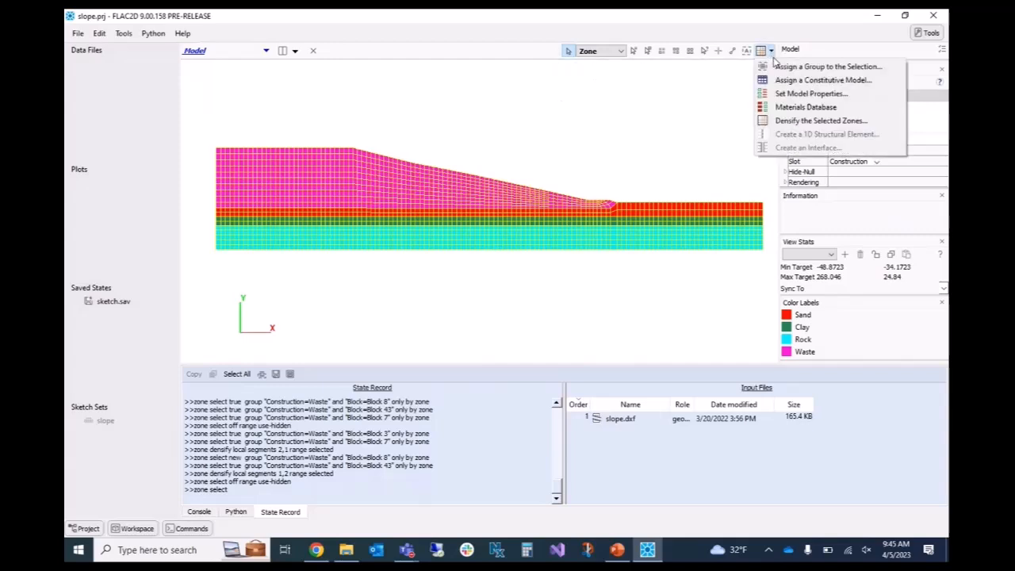
pyautogui.click(781, 80)
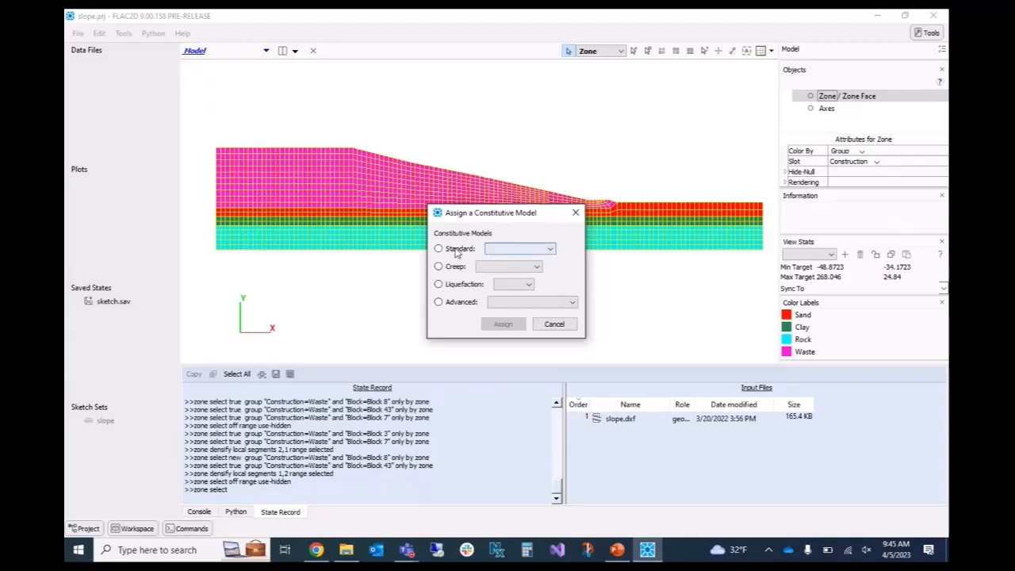
pyautogui.click(489, 249)
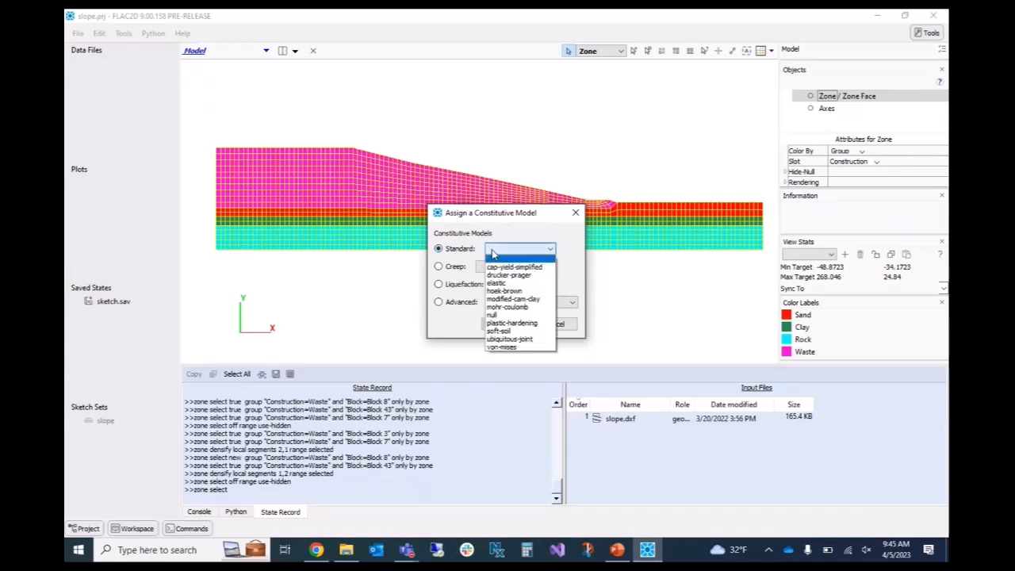
pyautogui.click(511, 308)
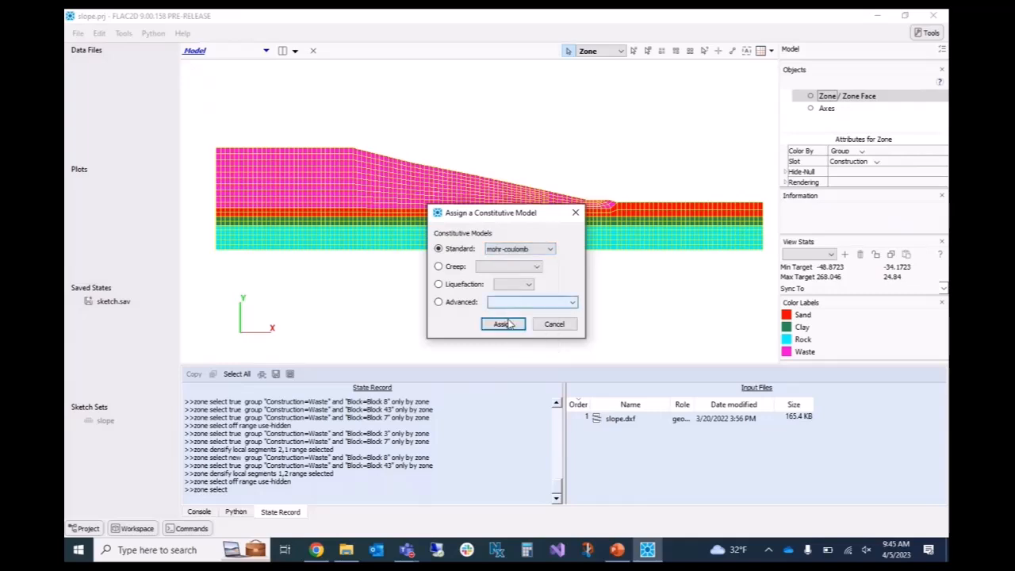
pyautogui.click(506, 328)
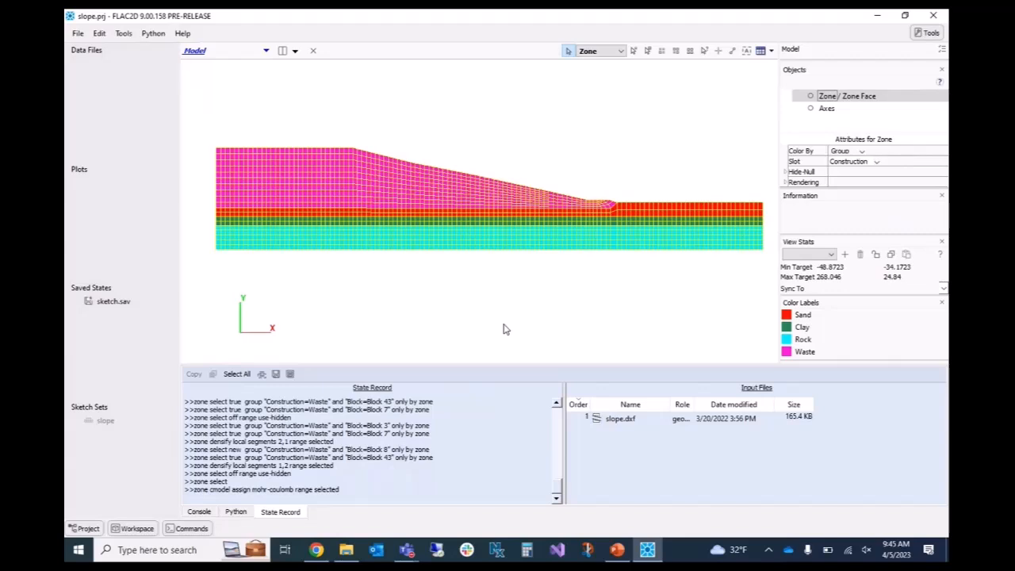
pyautogui.click(552, 140)
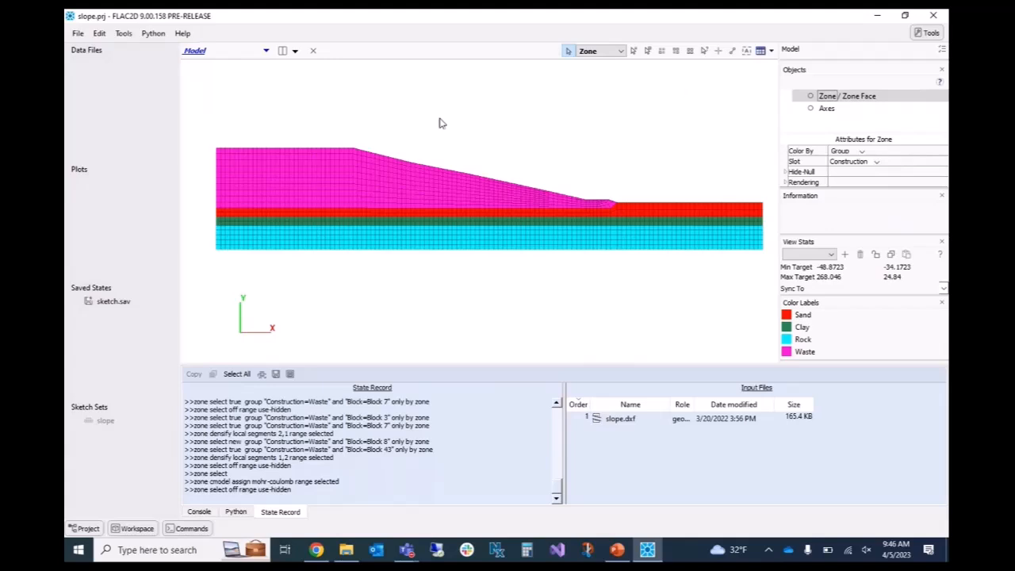
# - With the Waste zones selected, start a Materials Database import and browse to Documents\training\FLAC2D\Day3\1_landfill_slope
pyautogui.click(341, 179)
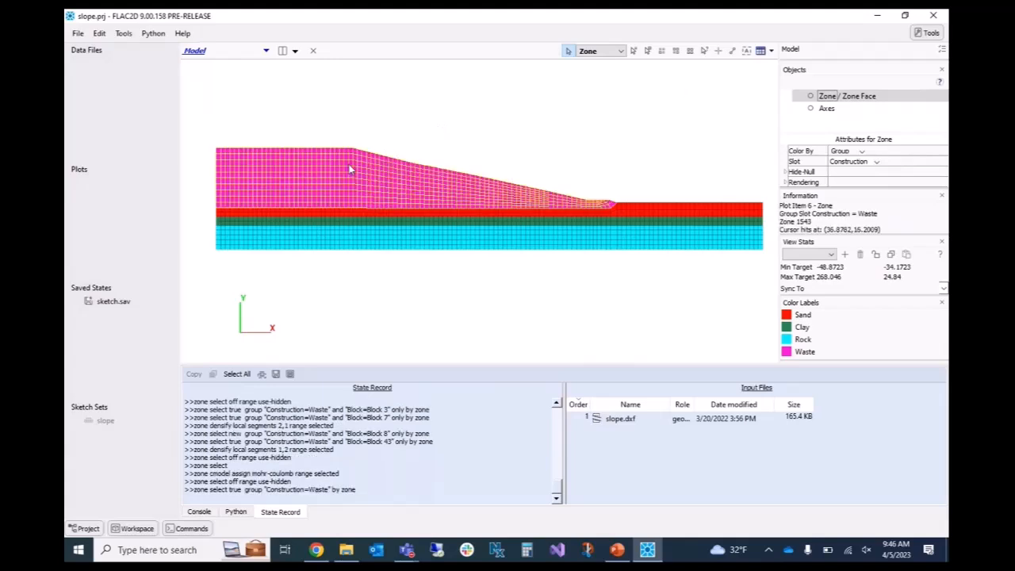
pyautogui.click(771, 53)
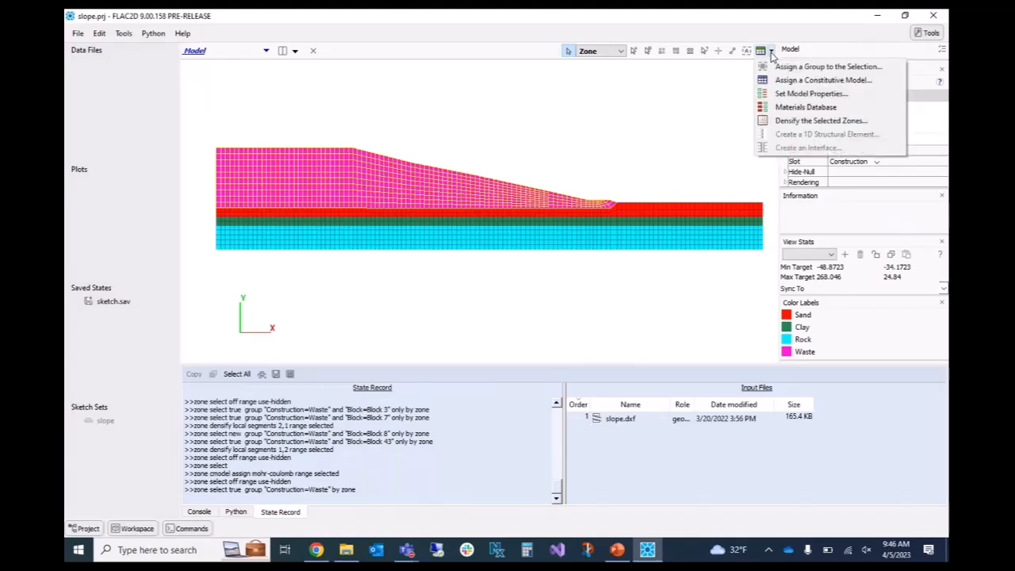
pyautogui.click(782, 113)
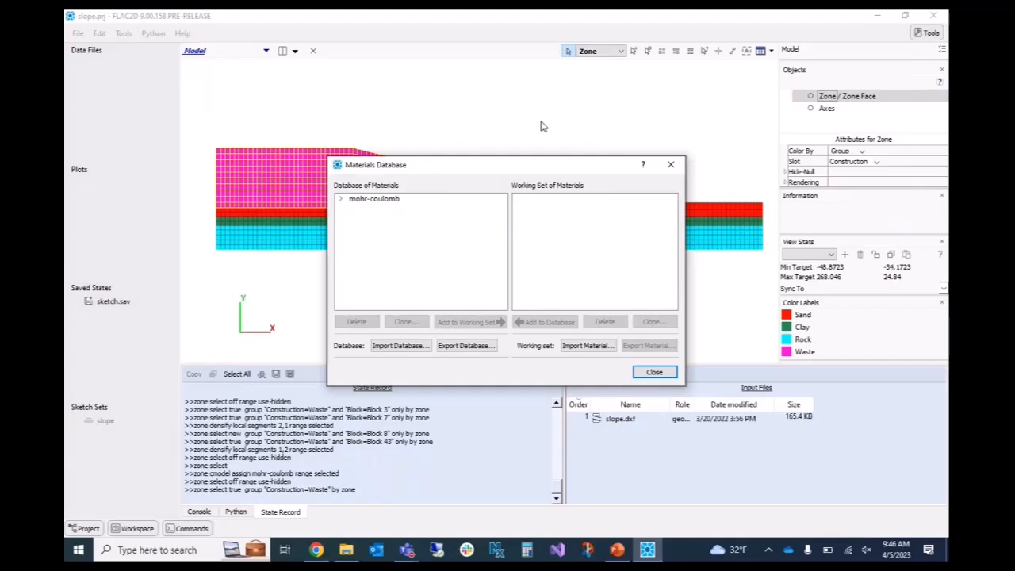
pyautogui.click(399, 346)
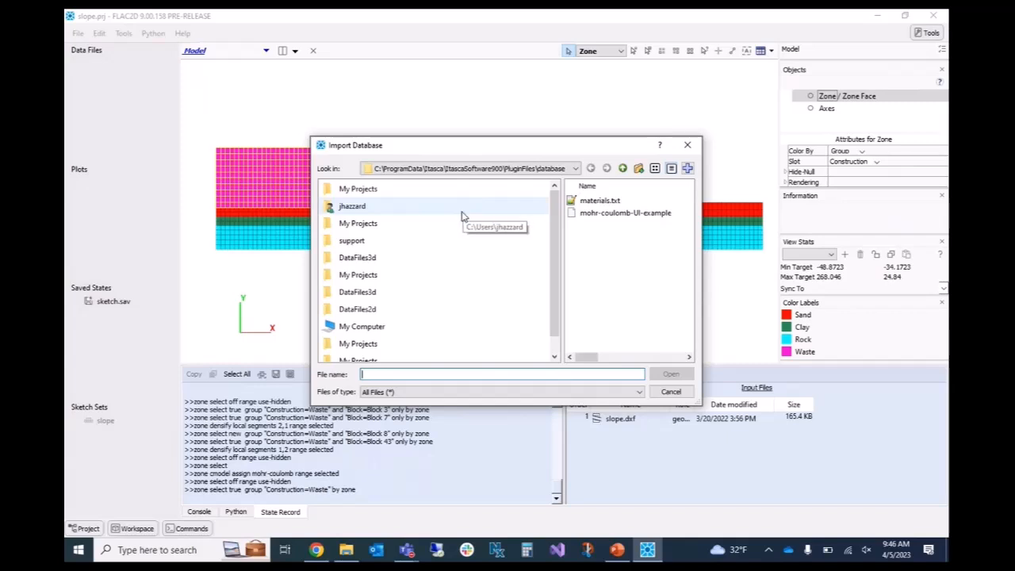
pyautogui.click(353, 207)
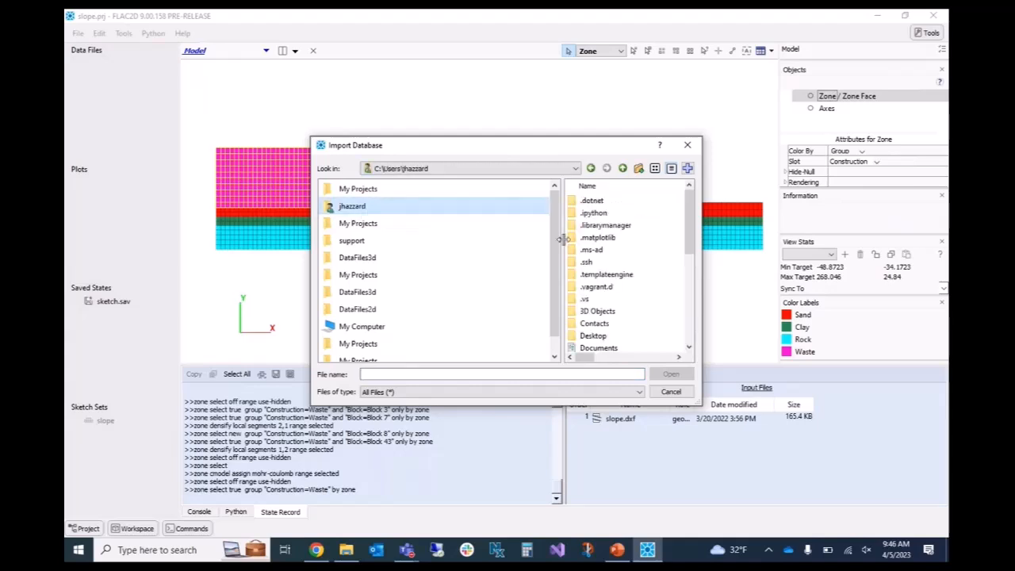
pyautogui.scroll(-5, 610, 268)
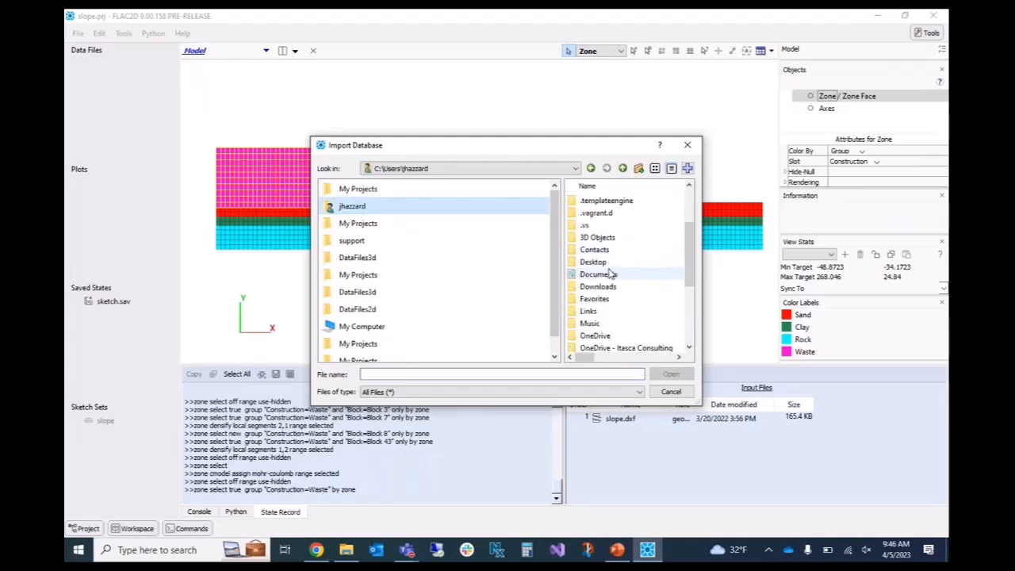
pyautogui.doubleClick(609, 273)
pyautogui.click(590, 218)
pyautogui.doubleClick(589, 218)
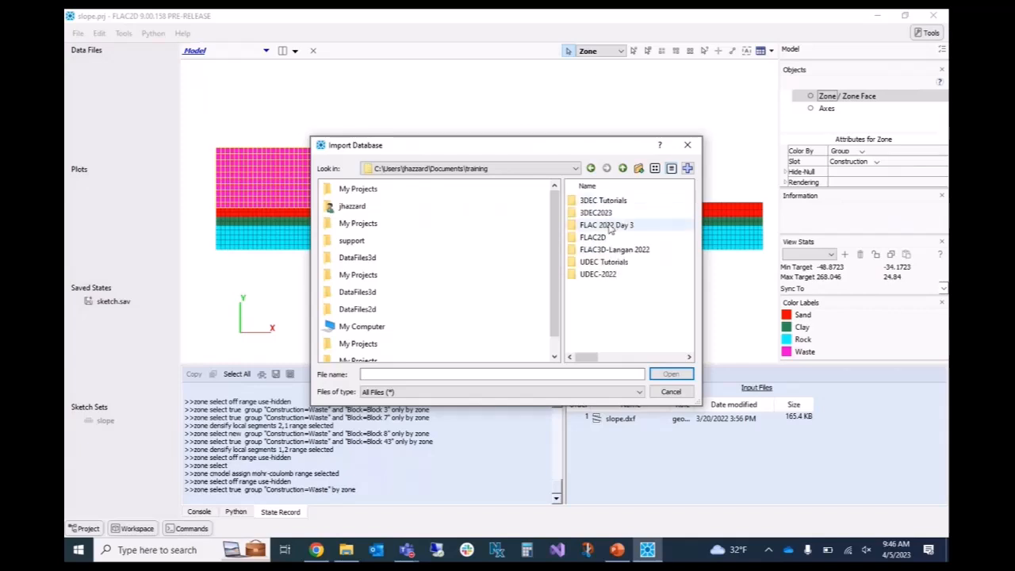
pyautogui.doubleClick(608, 237)
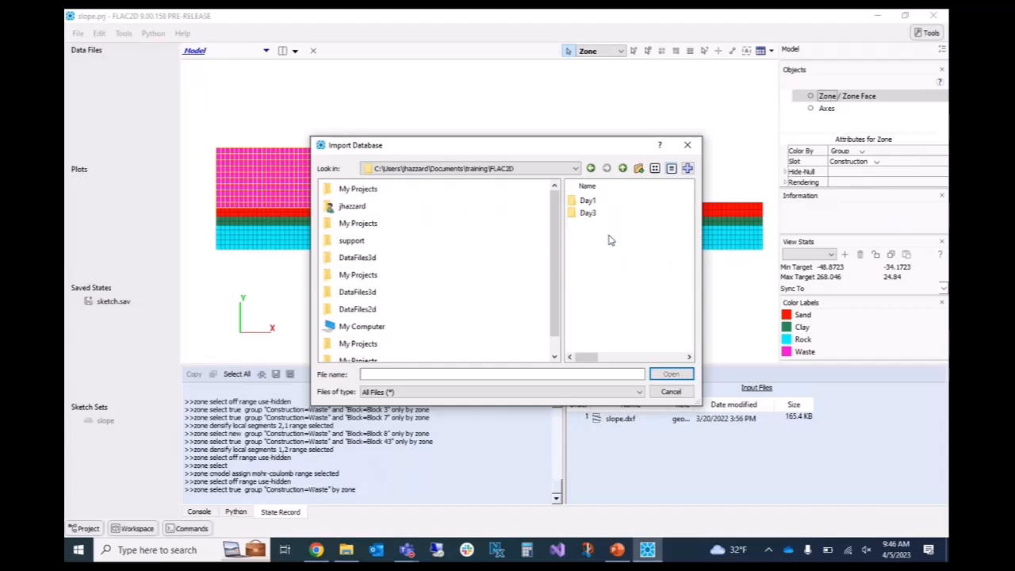
pyautogui.click(594, 220)
pyautogui.doubleClick(593, 215)
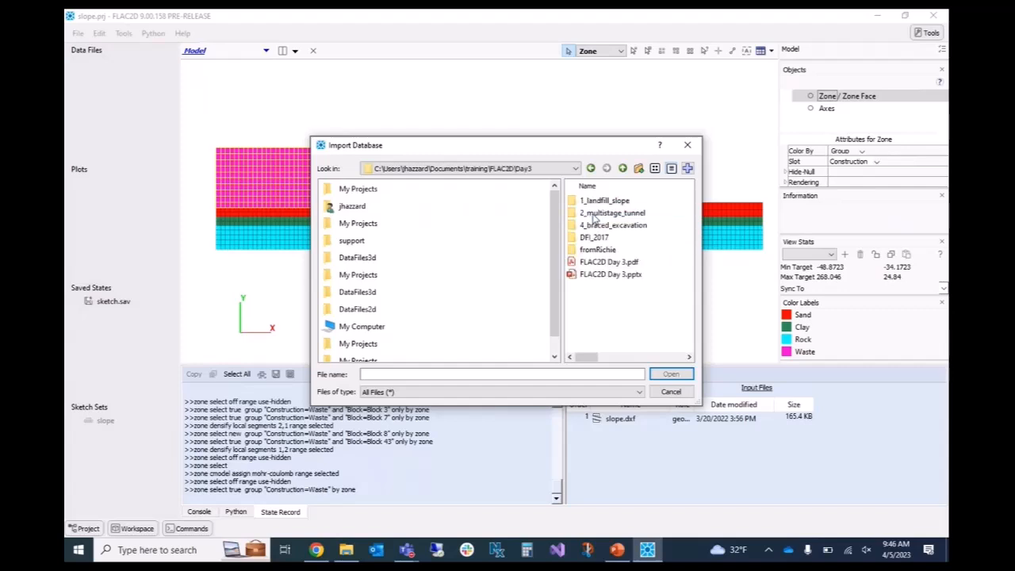
pyautogui.doubleClick(599, 202)
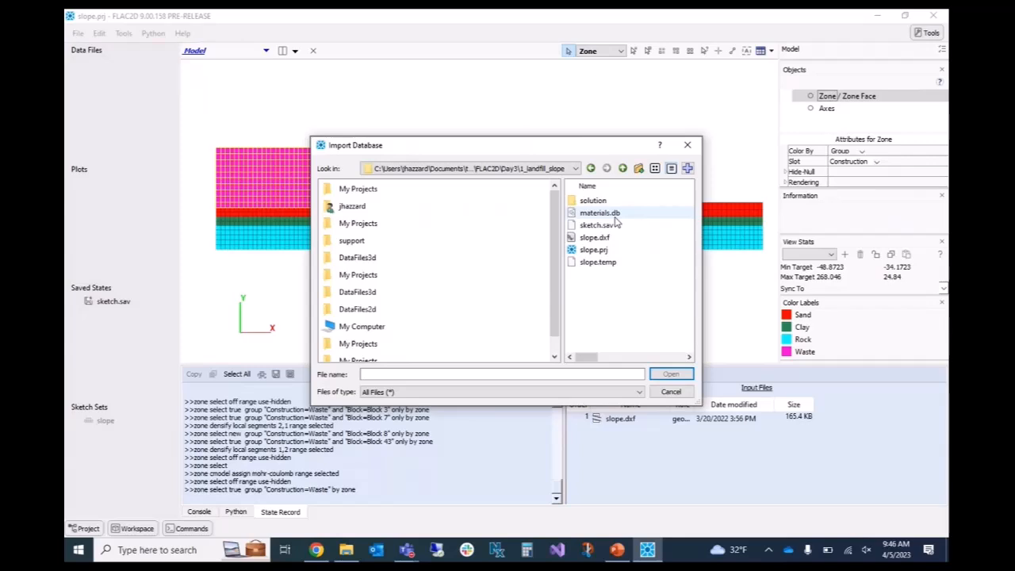
# - Import materials.db into the materials database, overwriting the existing entries for all remaining materials
pyautogui.click(599, 214)
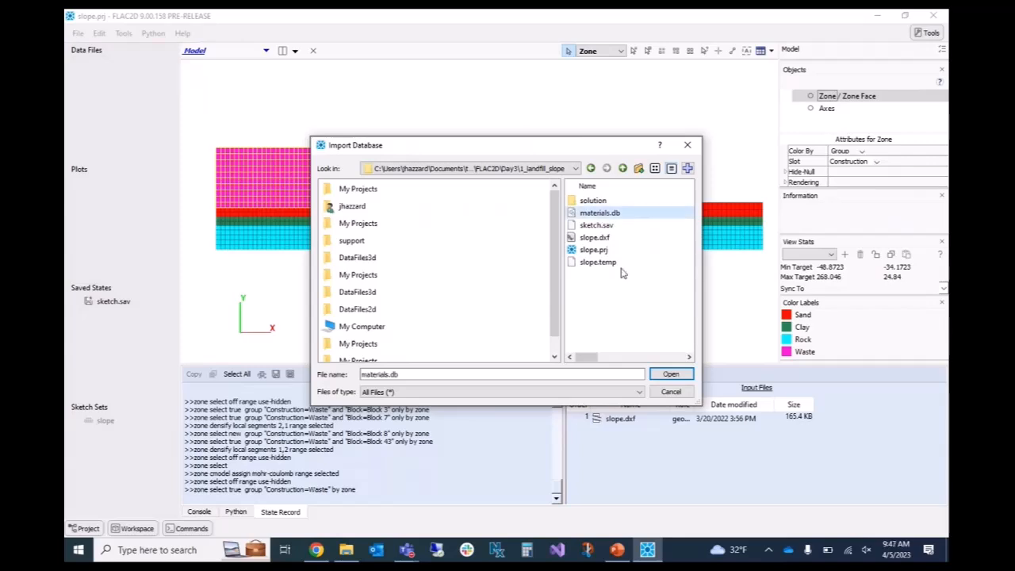
pyautogui.click(671, 375)
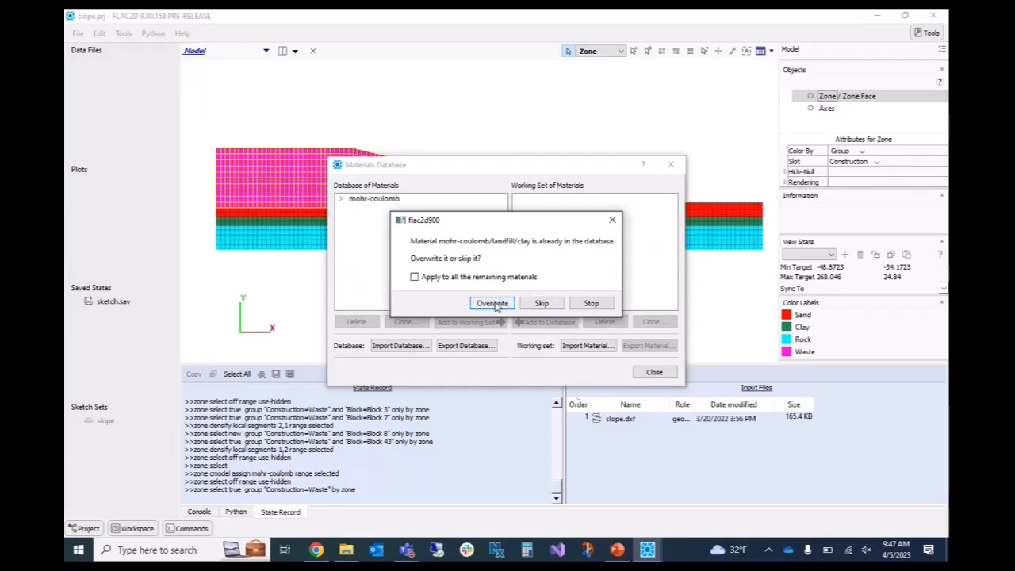
pyautogui.click(456, 280)
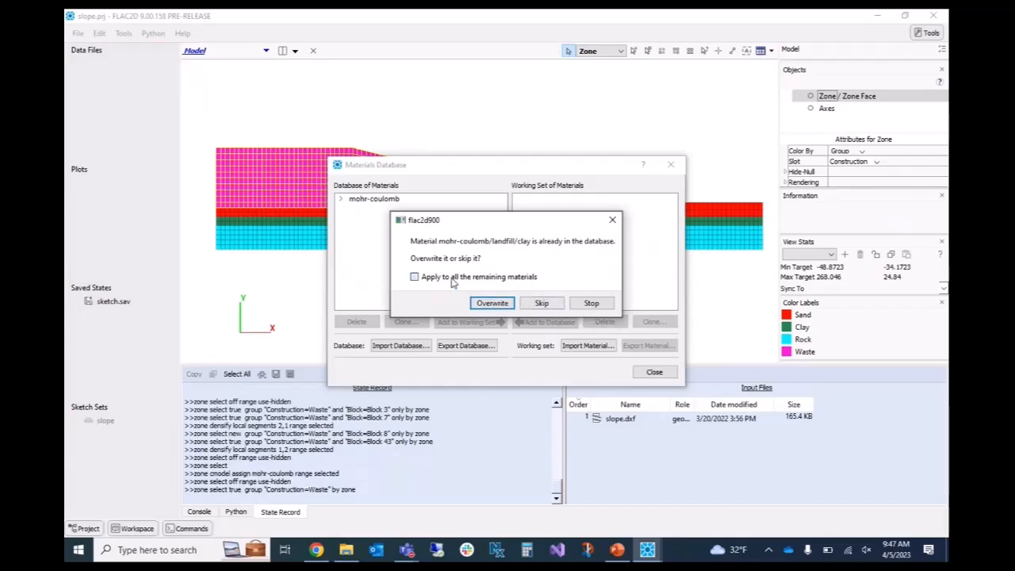
pyautogui.click(491, 305)
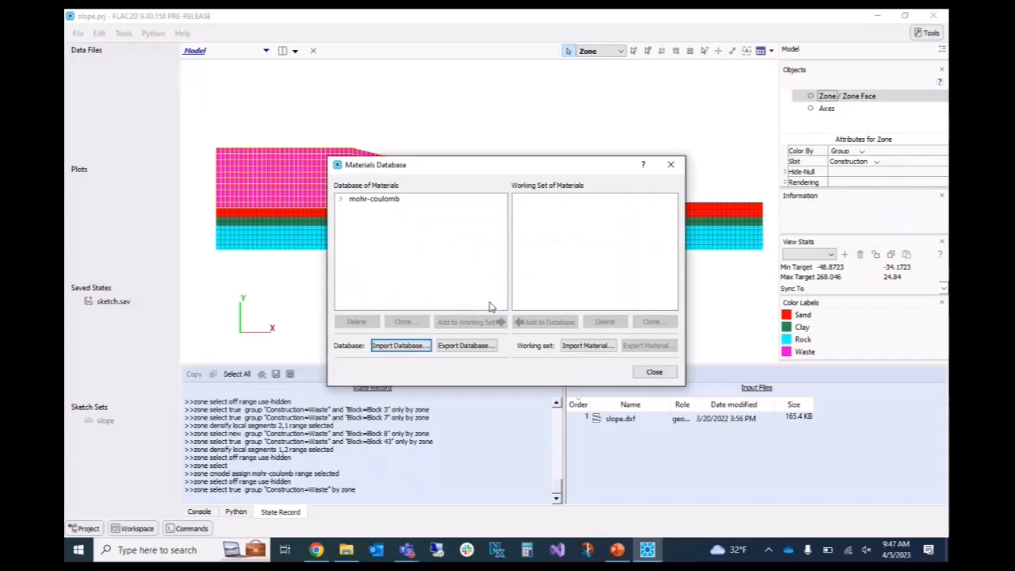
# - Check the mohr-coulomb material groups, add the whole landfill group to the working set and close the materials database
pyautogui.click(340, 200)
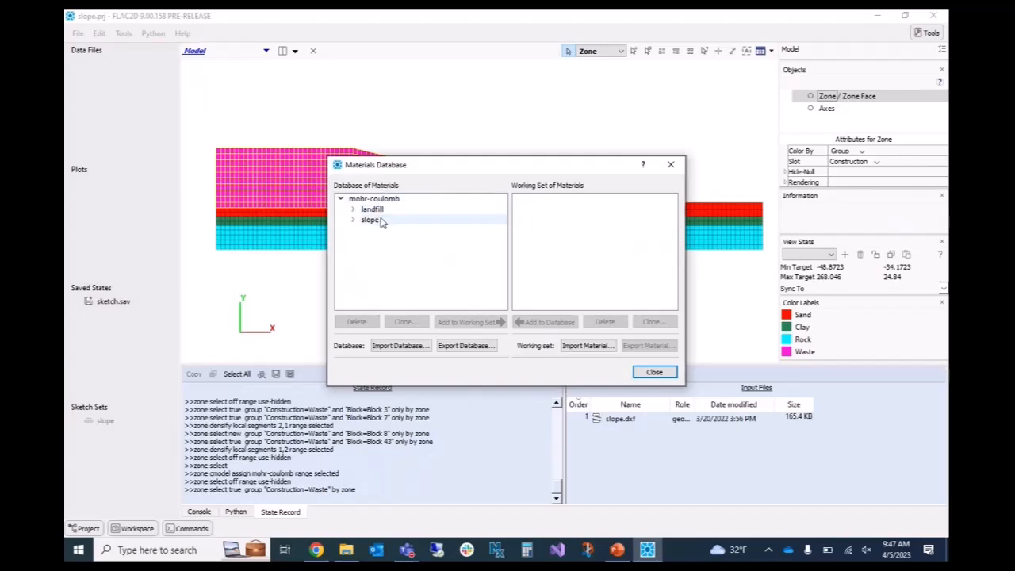
pyautogui.click(353, 221)
pyautogui.click(353, 220)
pyautogui.click(353, 209)
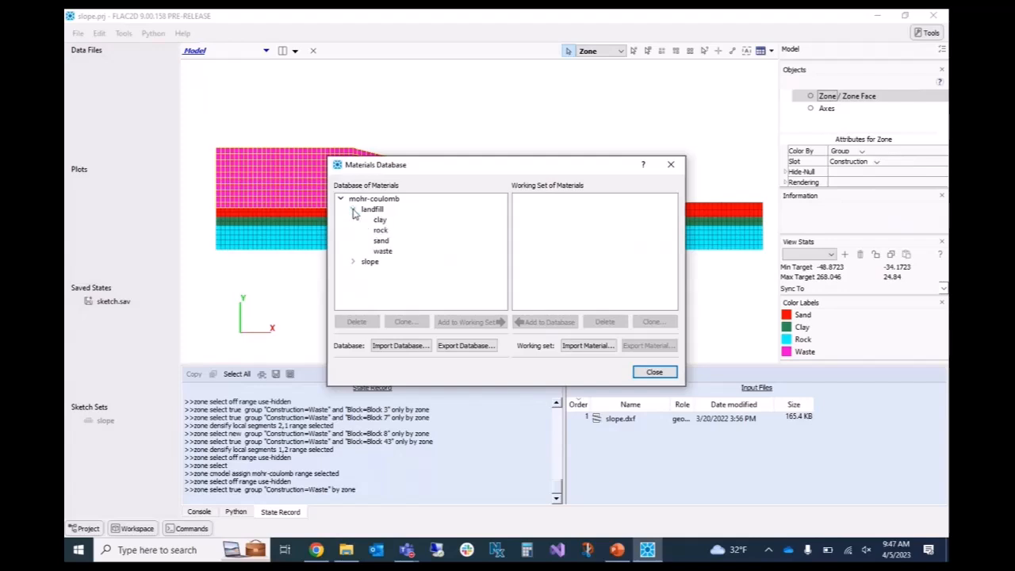
pyautogui.click(354, 211)
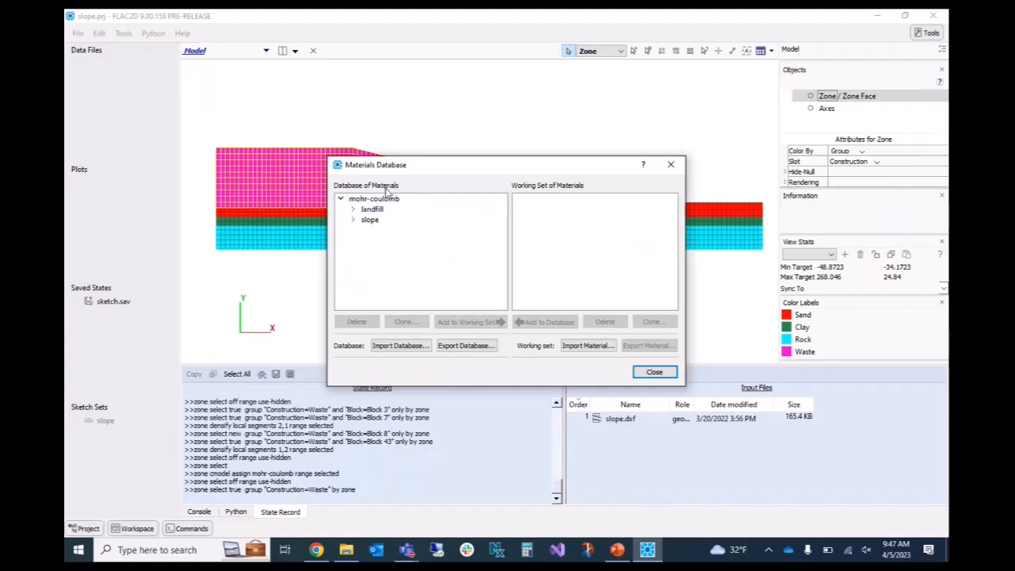
pyautogui.click(375, 211)
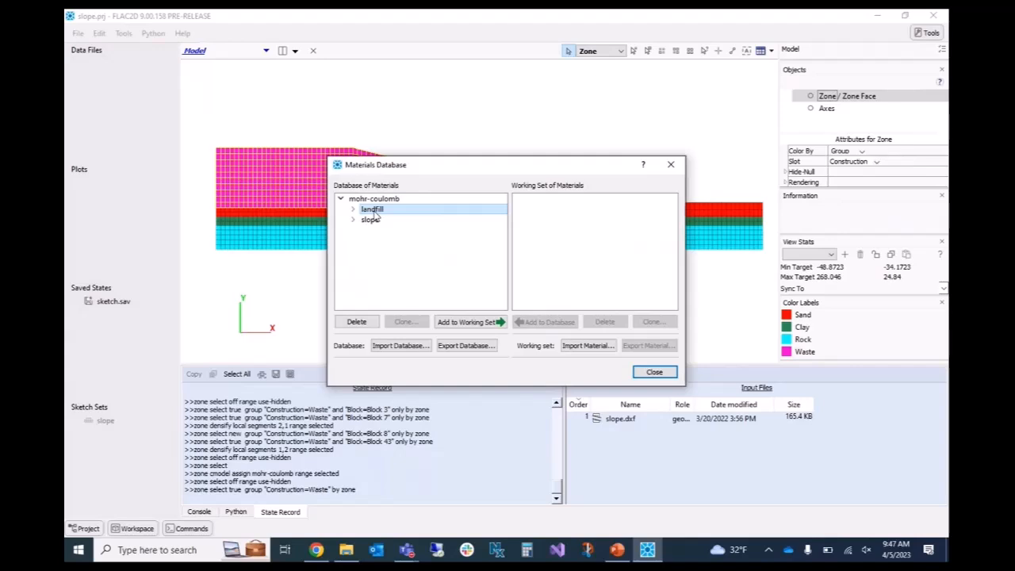
pyautogui.click(469, 323)
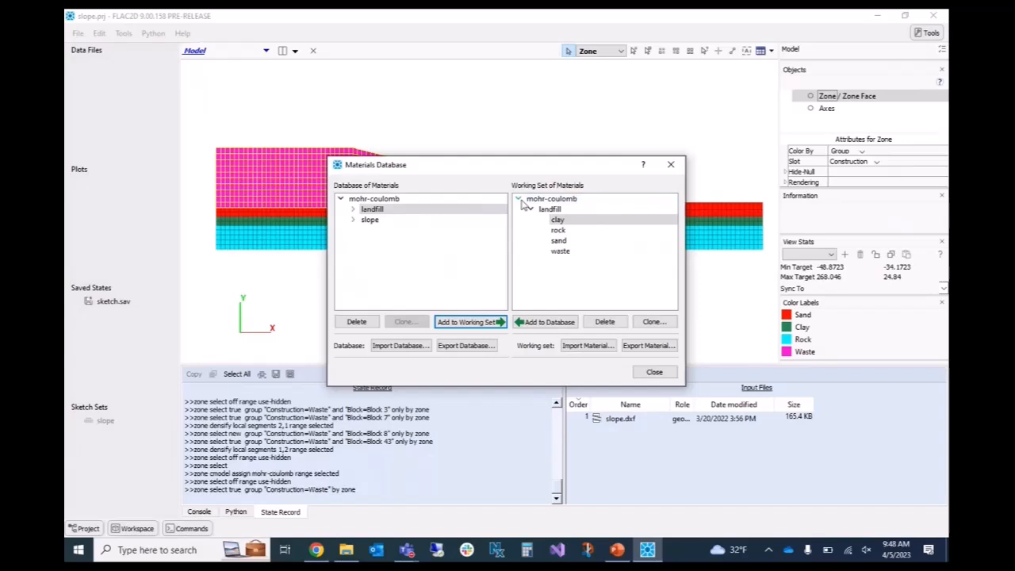
pyautogui.click(559, 219)
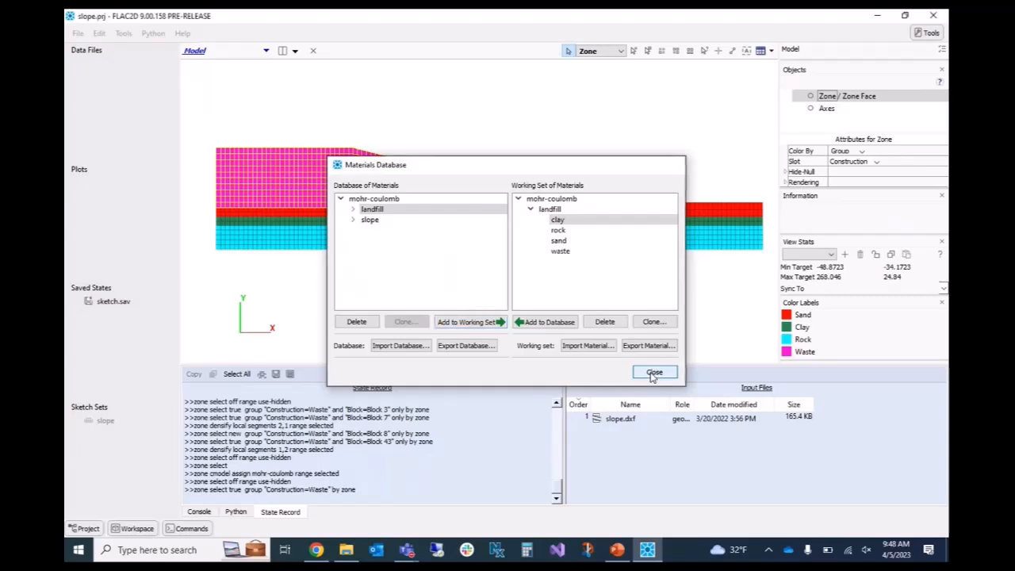
pyautogui.click(653, 373)
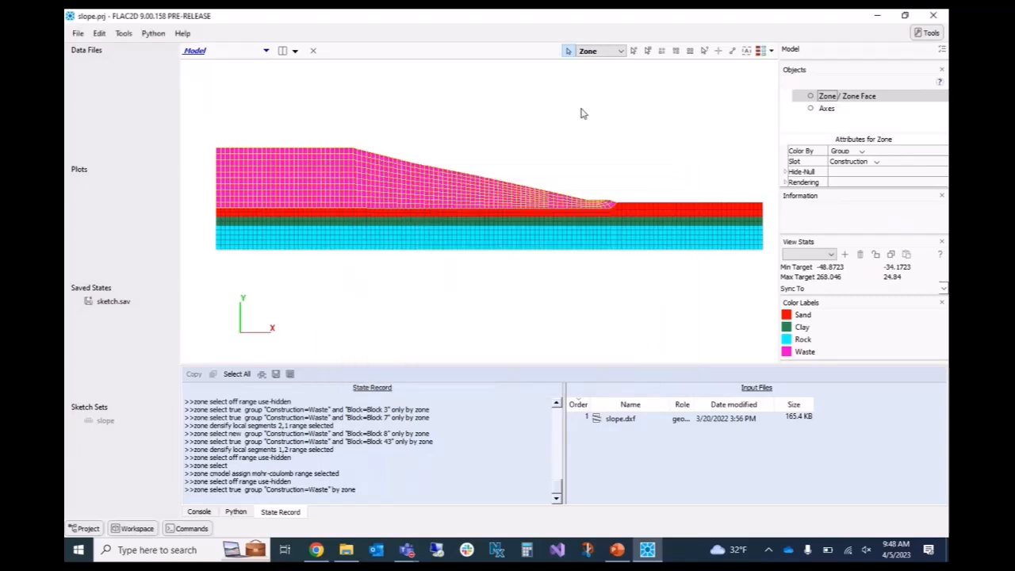
# - Apply the landfill waste material to the Waste zones: density 1440, bulk 4450000, shear 3330000, cohesion 19150, friction 25
pyautogui.click(421, 182)
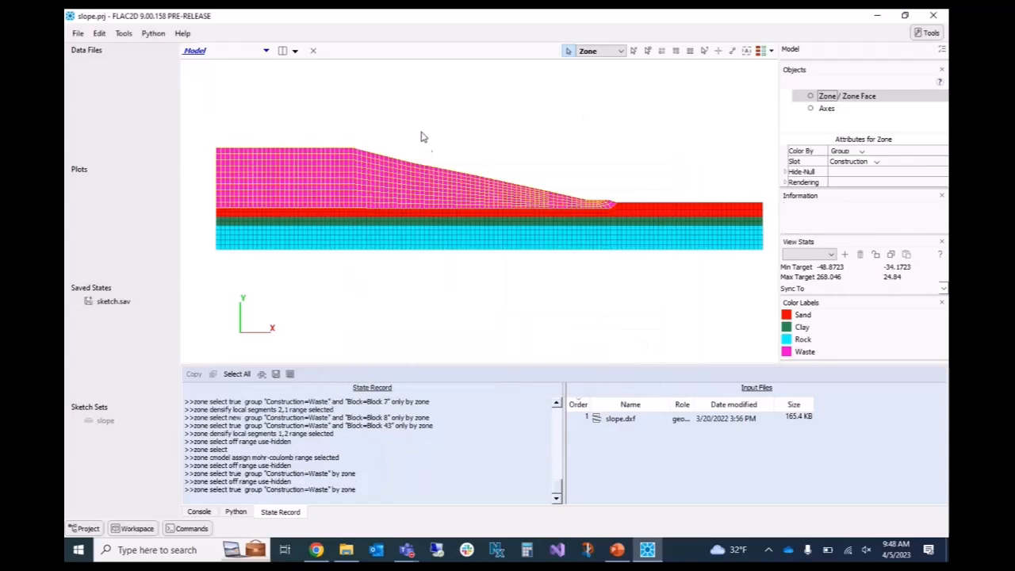
pyautogui.click(771, 51)
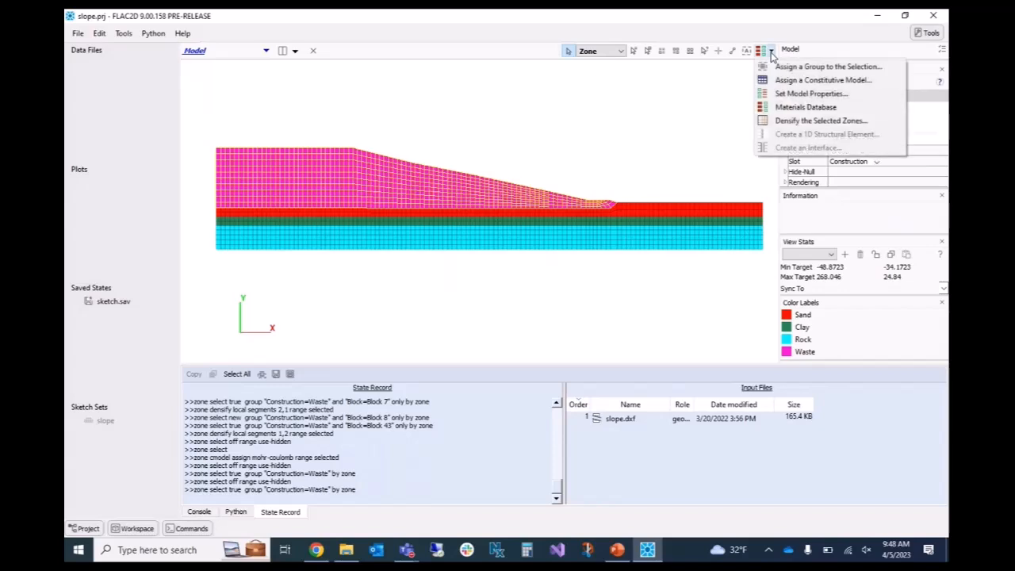
pyautogui.click(809, 94)
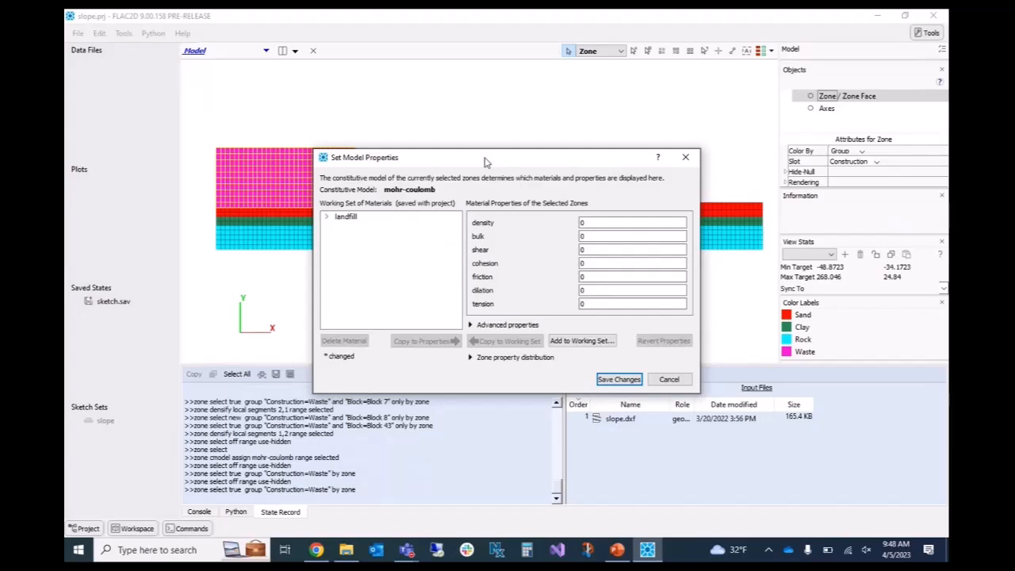
pyautogui.click(326, 219)
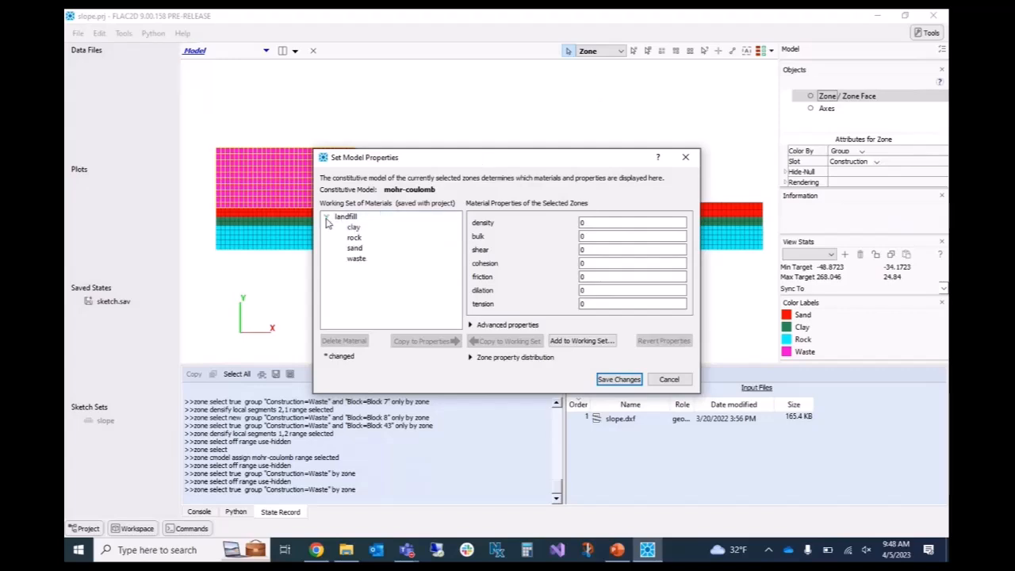
pyautogui.click(355, 262)
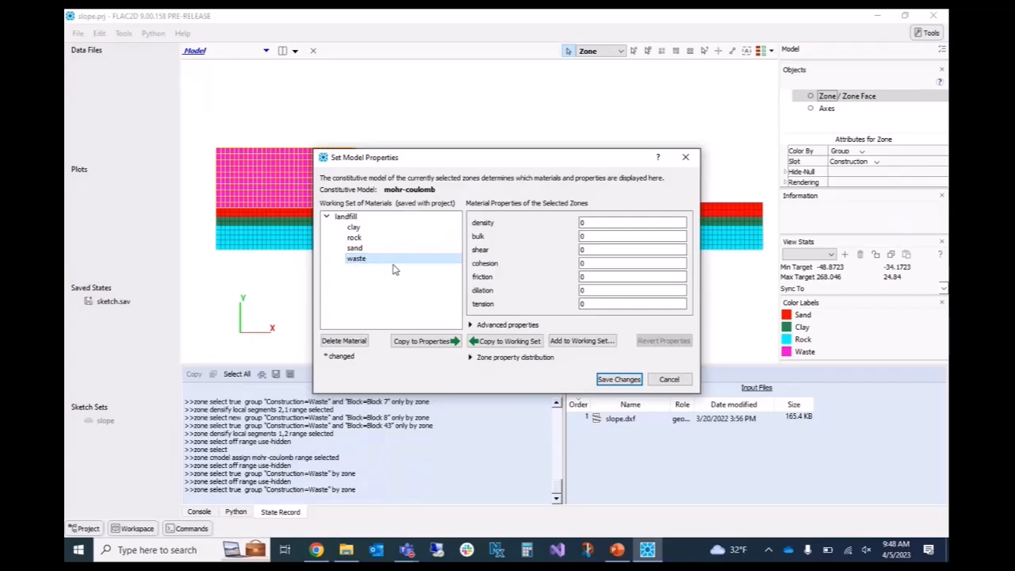
pyautogui.click(426, 342)
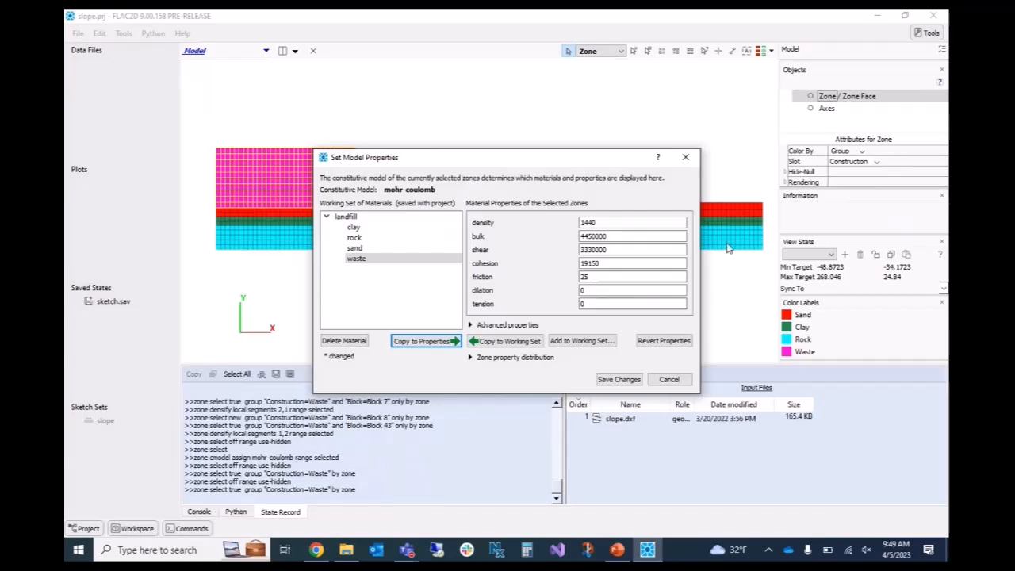
pyautogui.click(613, 289)
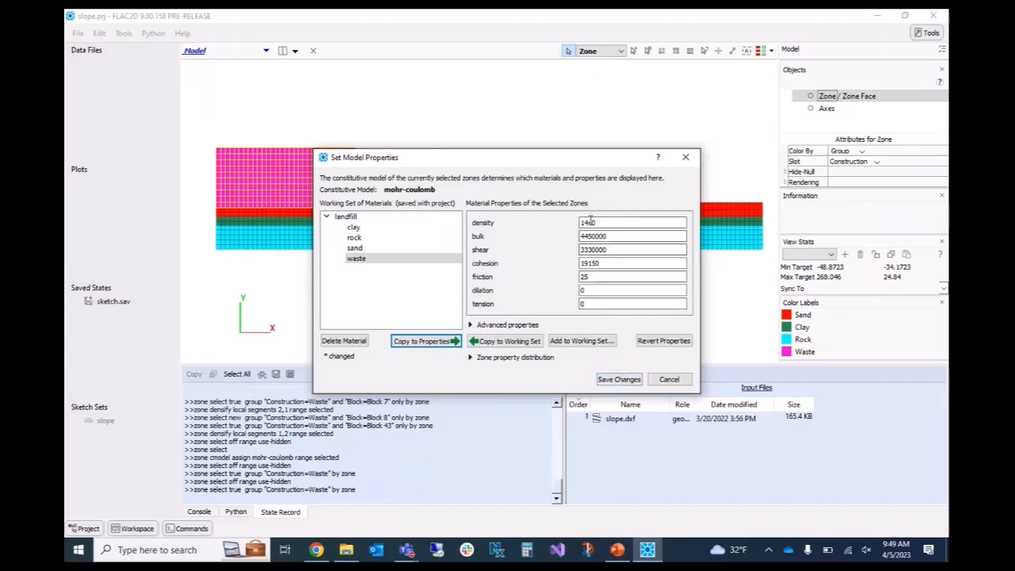
pyautogui.click(611, 380)
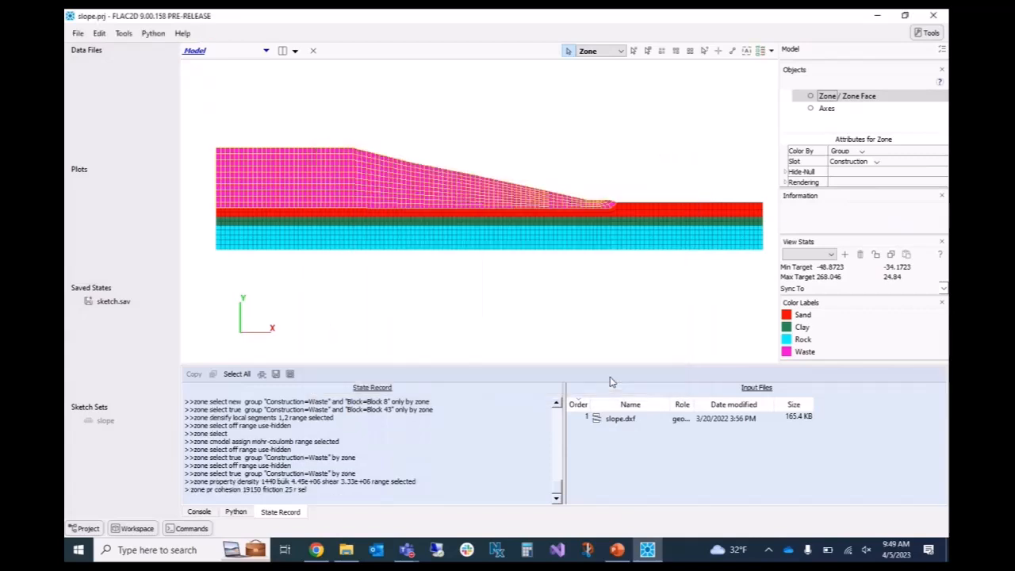
# - Apply the landfill sand material to the Sand zones: density 2080, bulk 107730000, shear 49720000, friction 42
pyautogui.click(665, 214)
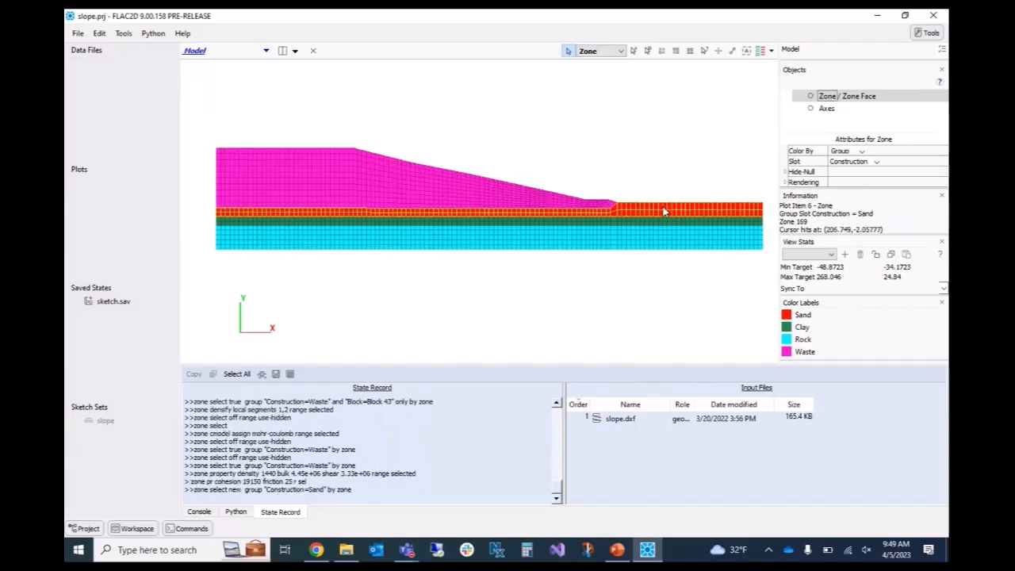
pyautogui.click(766, 51)
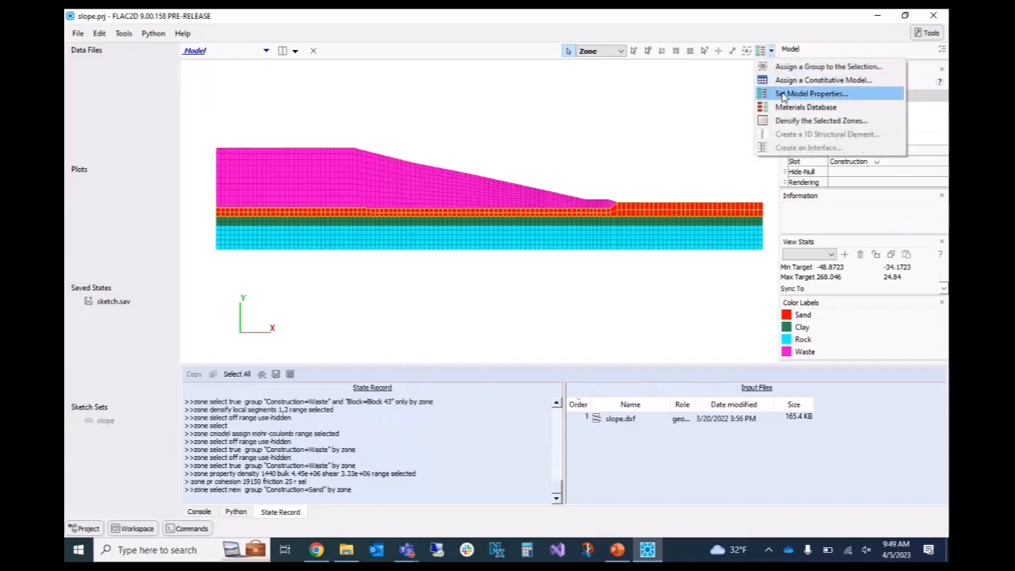
pyautogui.click(783, 95)
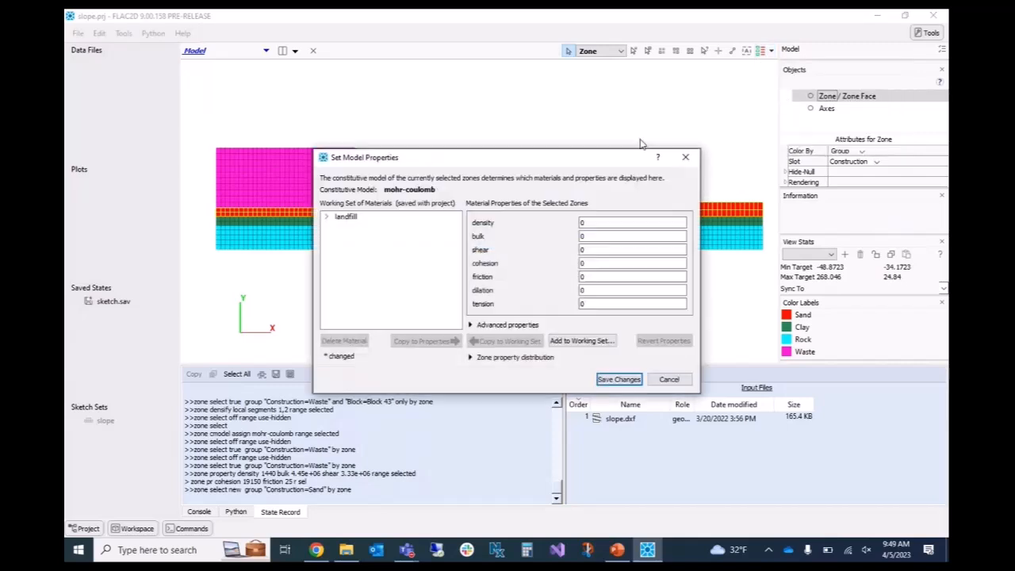
pyautogui.click(325, 216)
pyautogui.click(354, 249)
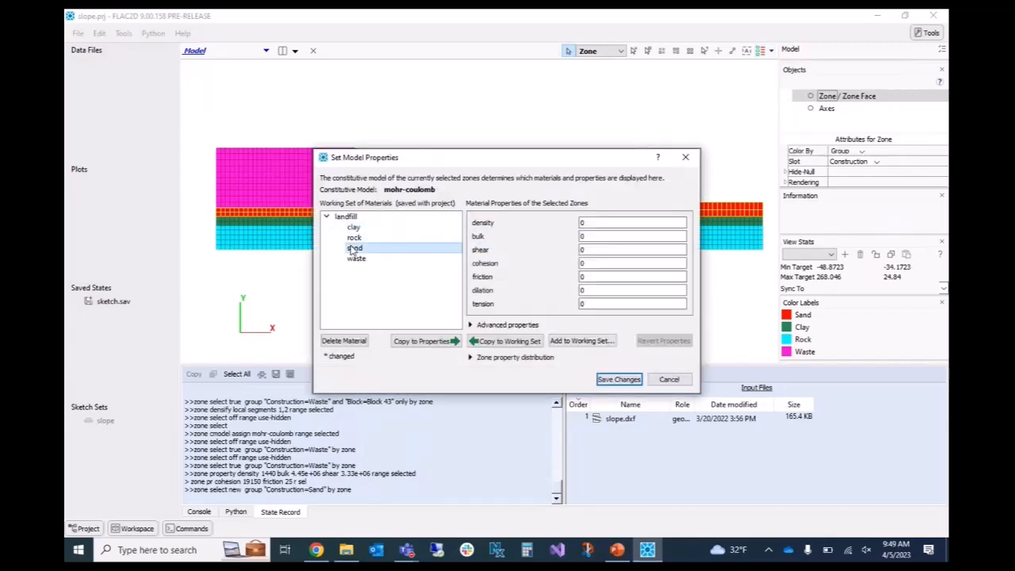
pyautogui.click(418, 340)
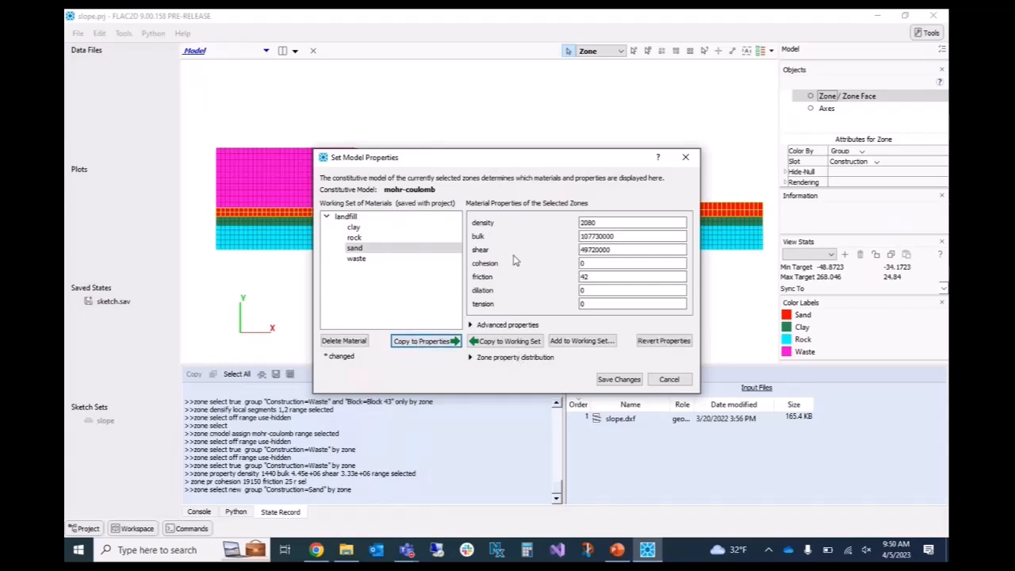
pyautogui.click(585, 276)
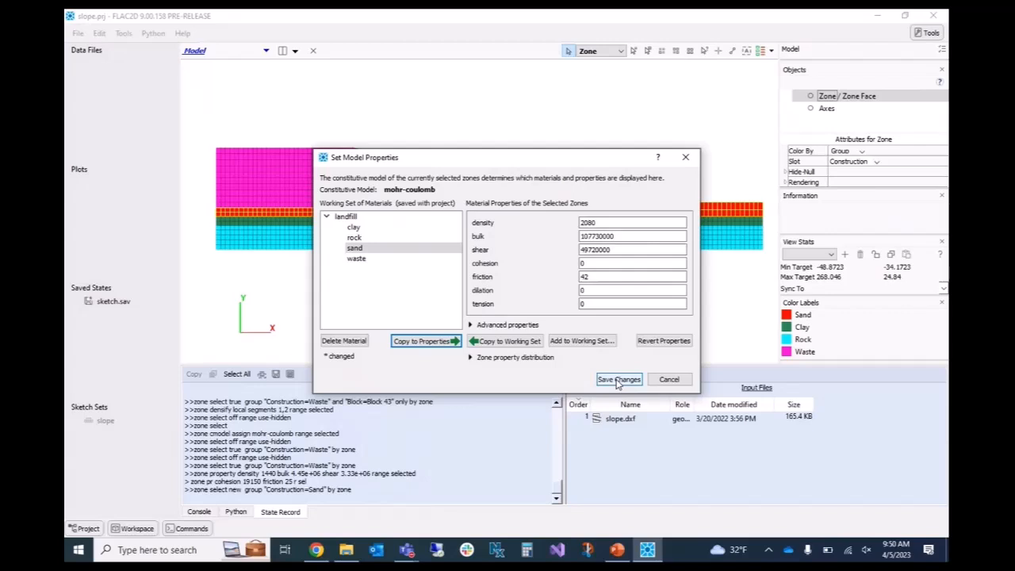
pyautogui.click(617, 380)
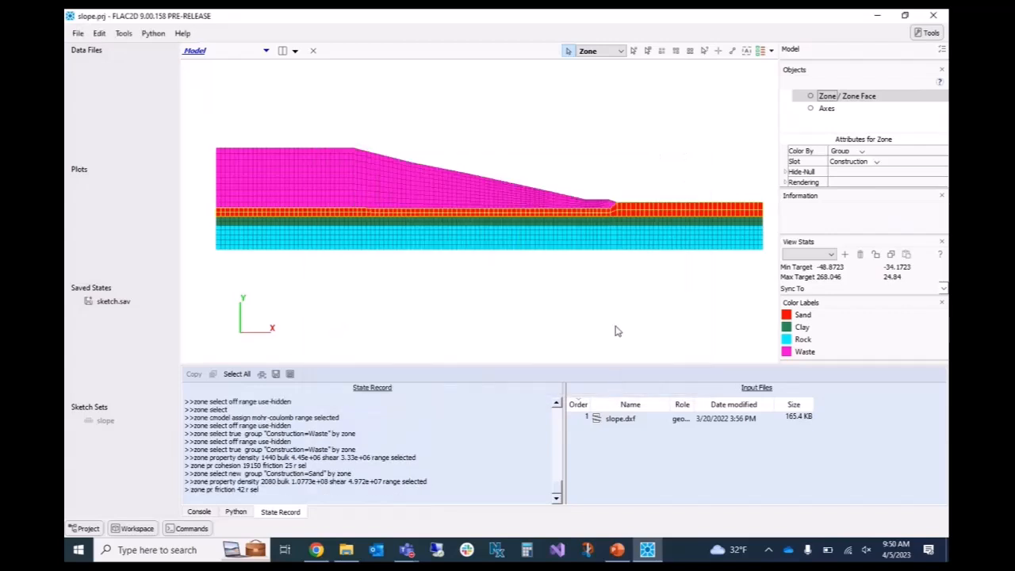
# - Apply the landfill clay material to the Clay zones: density 2020, bulk 316700000, shear 6380000, cohesion 25000
pyautogui.click(652, 218)
pyautogui.click(771, 50)
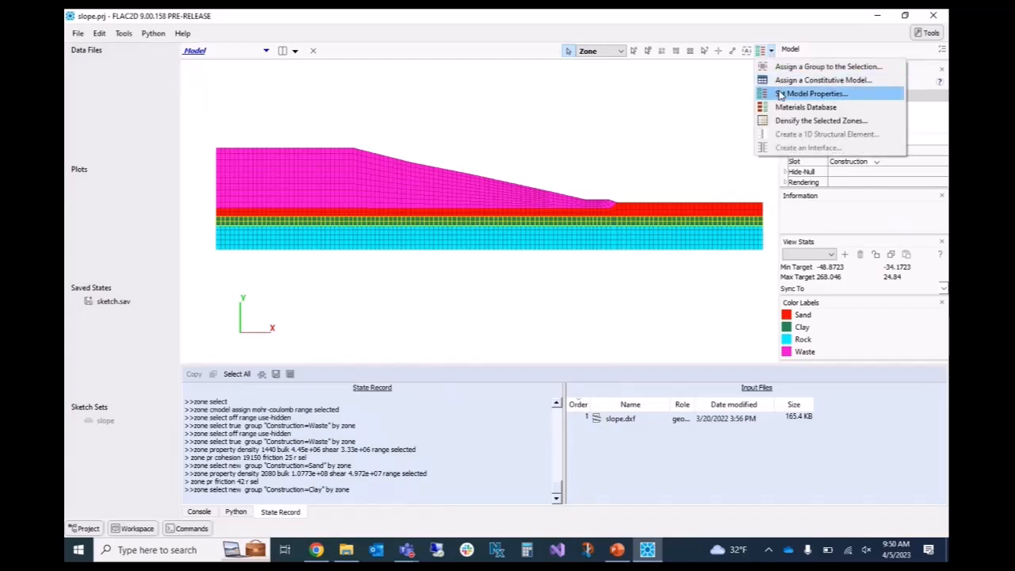
pyautogui.click(809, 94)
pyautogui.doubleClick(346, 219)
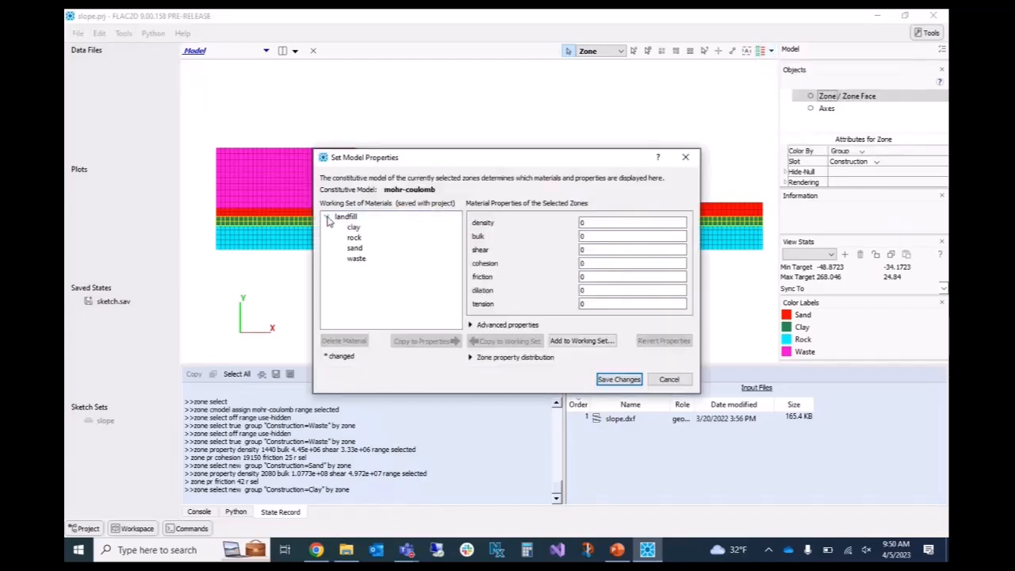
pyautogui.click(354, 227)
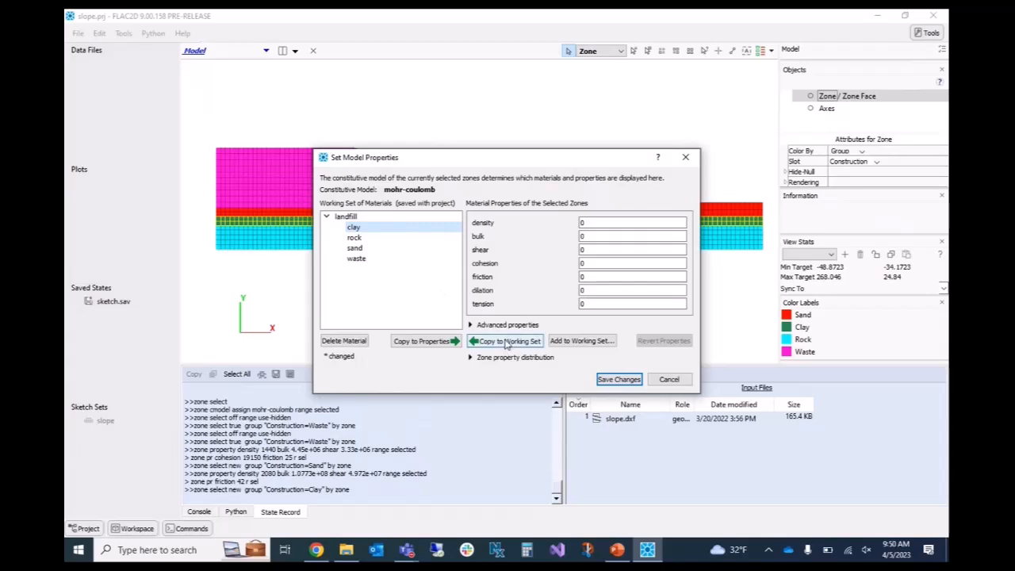
pyautogui.click(424, 341)
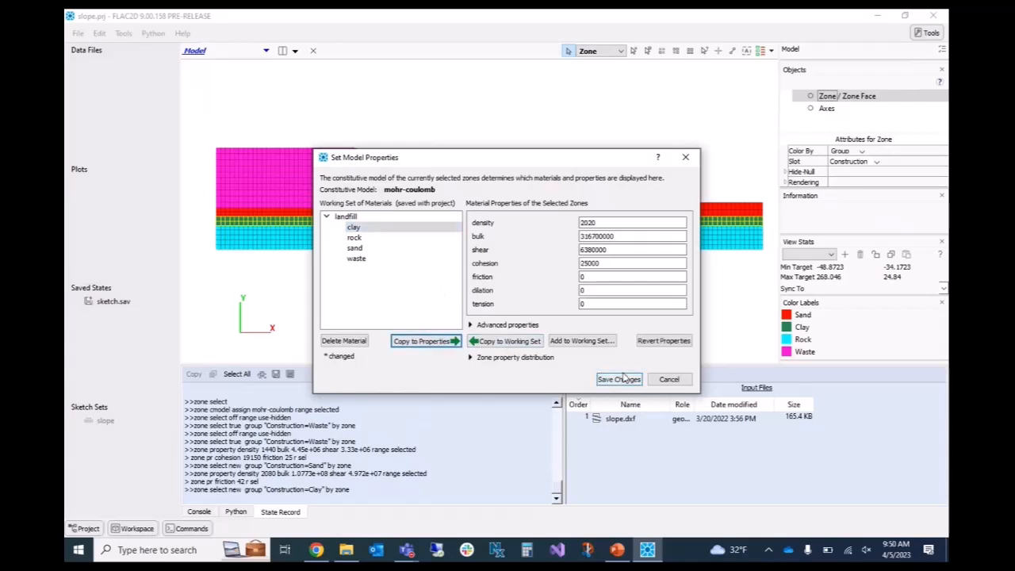
pyautogui.click(623, 379)
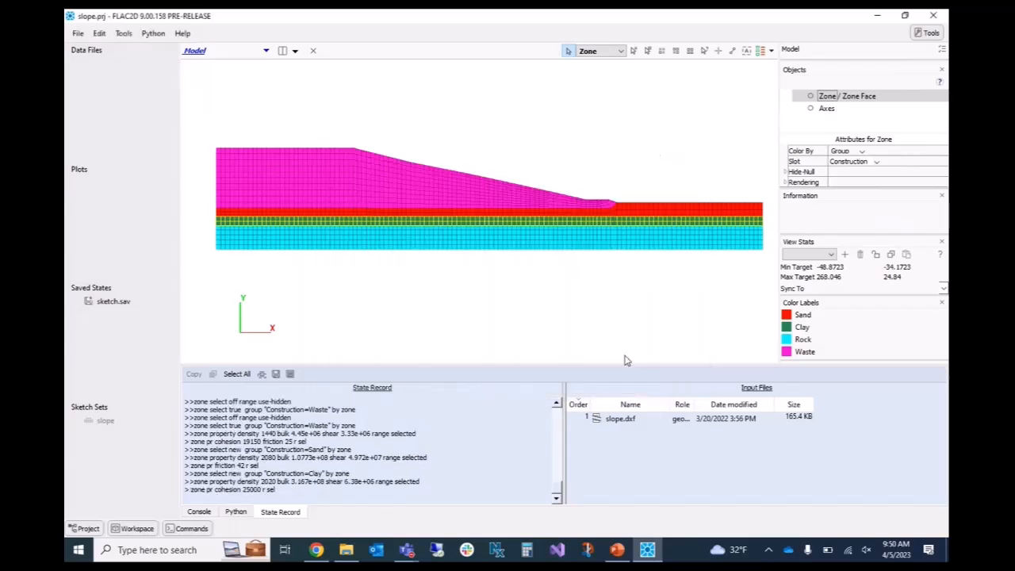
pyautogui.click(663, 240)
pyautogui.click(772, 51)
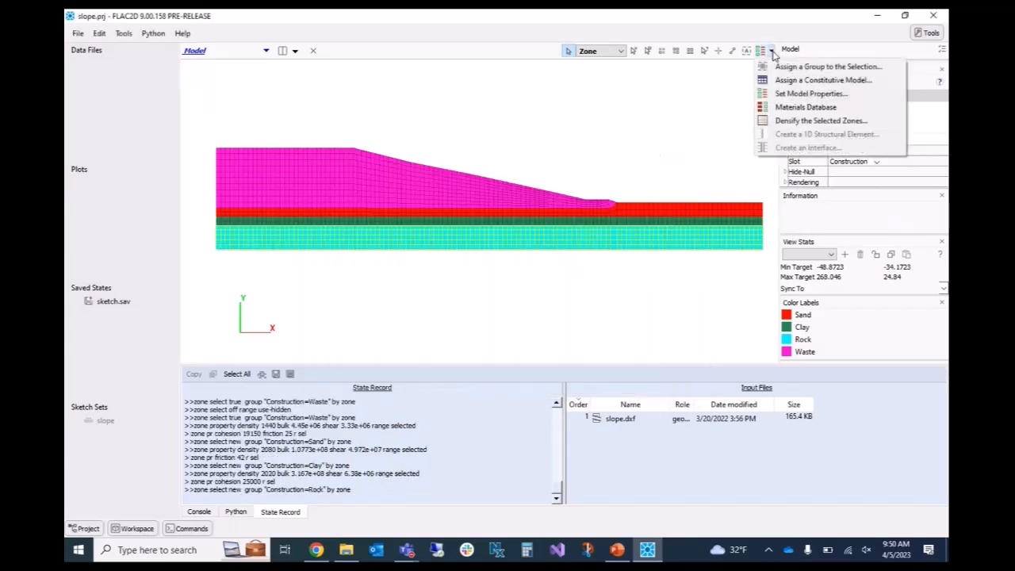
pyautogui.click(817, 94)
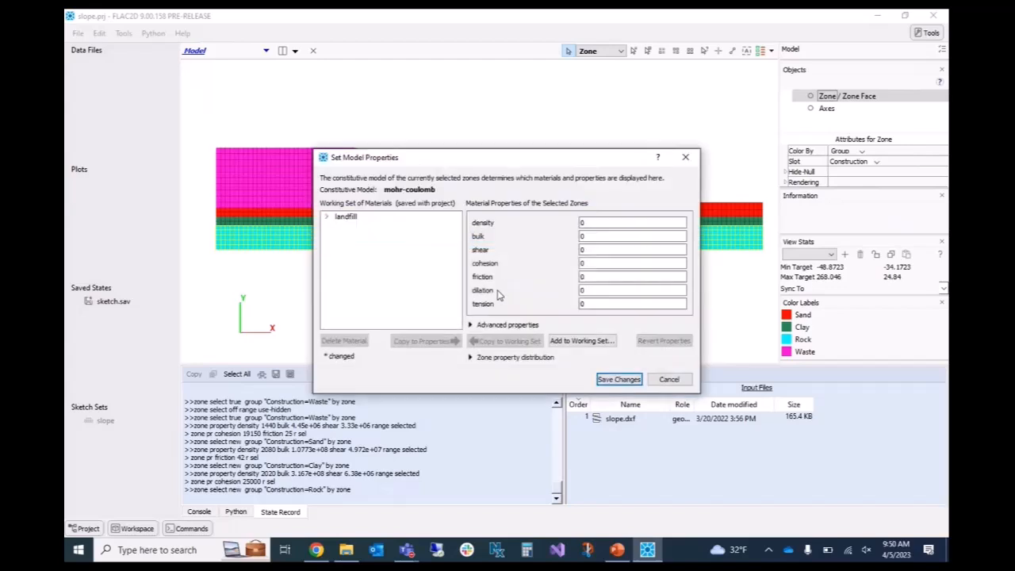
pyautogui.click(326, 216)
pyautogui.click(353, 237)
pyautogui.click(423, 341)
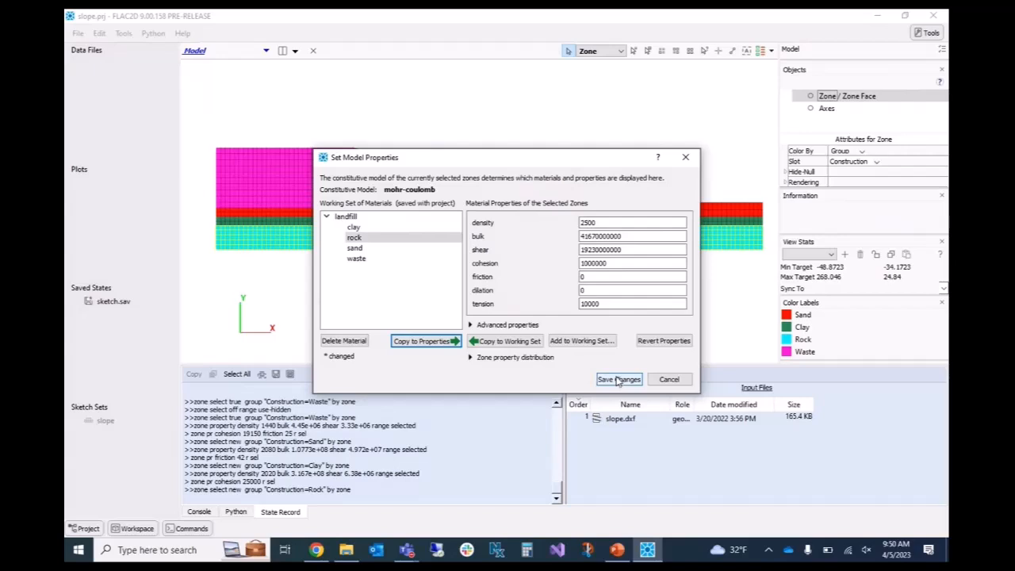
pyautogui.click(618, 380)
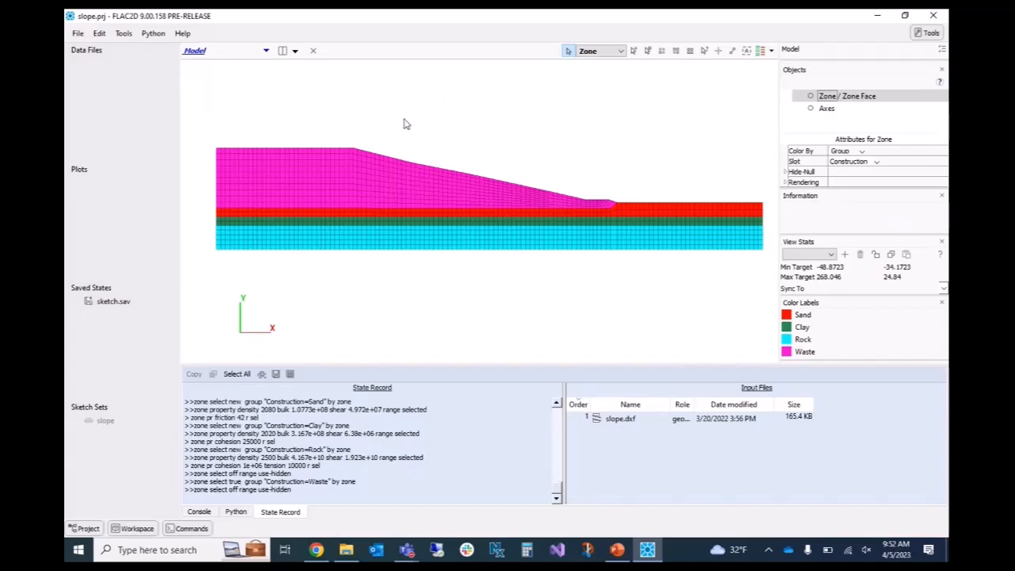
# - Automatically group the model's skin faces, excluding faces inside the model and ignoring existing group names, and check the boundary groups
pyautogui.click(747, 52)
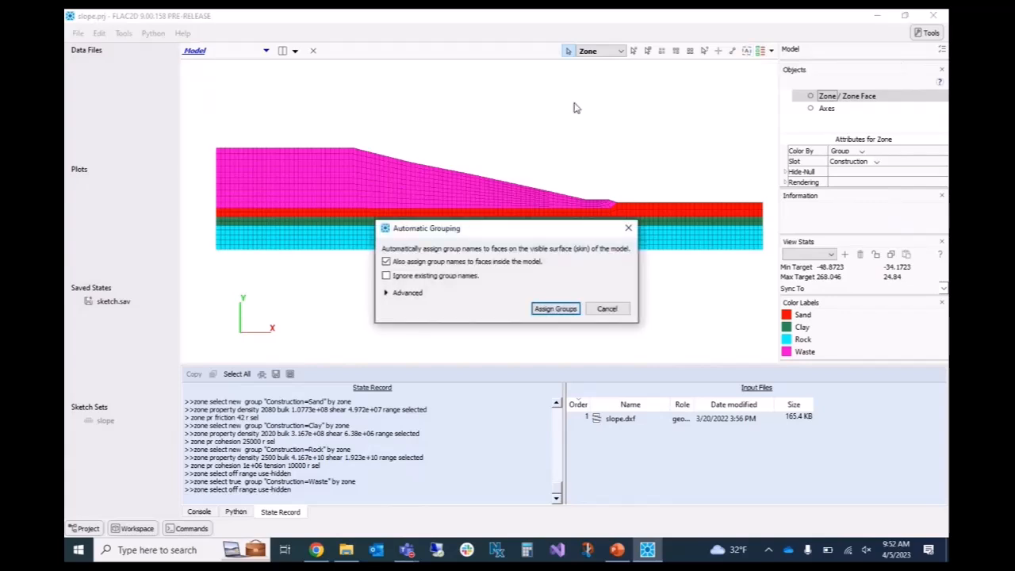
pyautogui.click(386, 261)
pyautogui.click(386, 277)
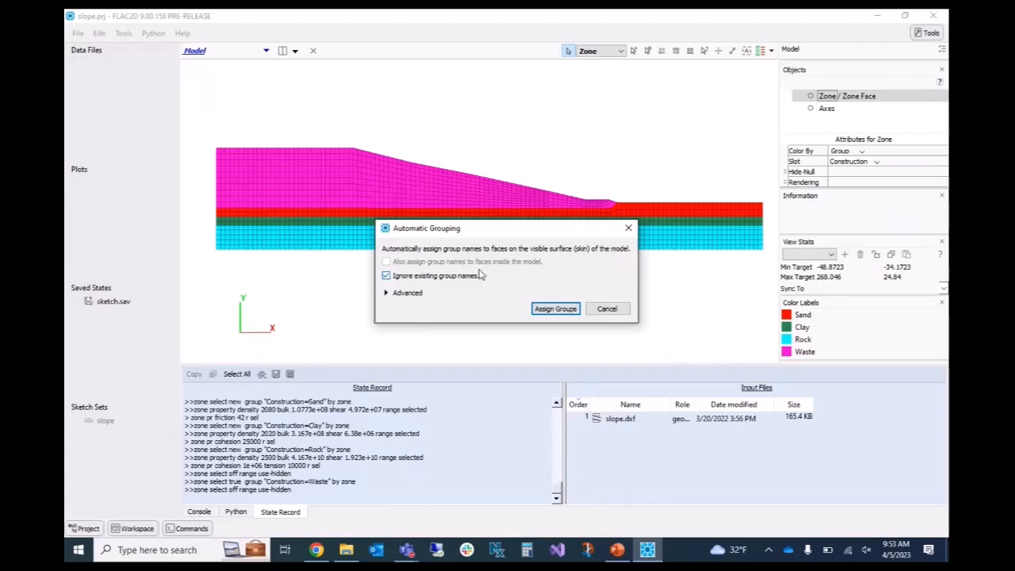
pyautogui.click(555, 308)
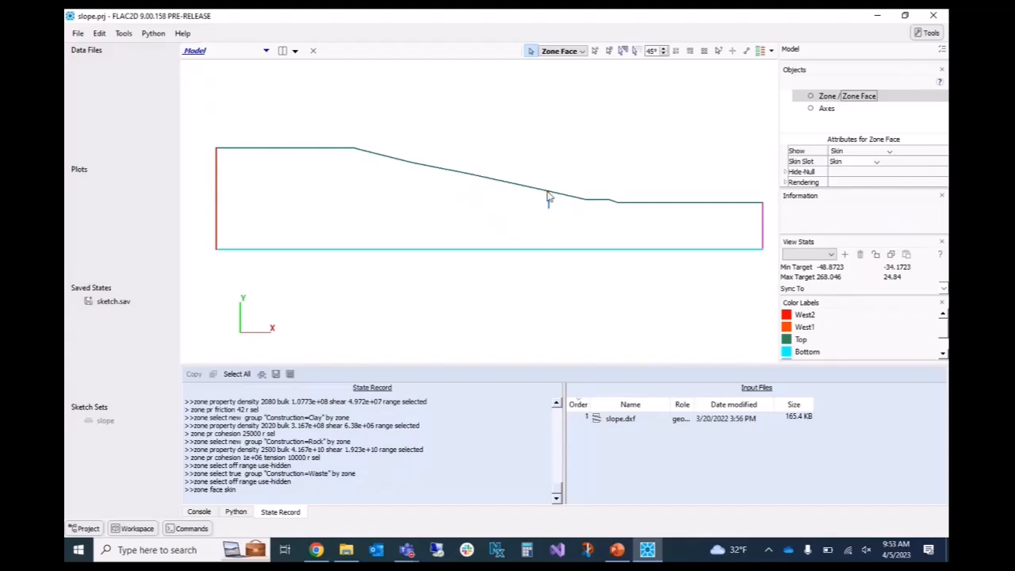
pyautogui.moveTo(551, 204)
pyautogui.click(943, 354)
pyautogui.click(943, 355)
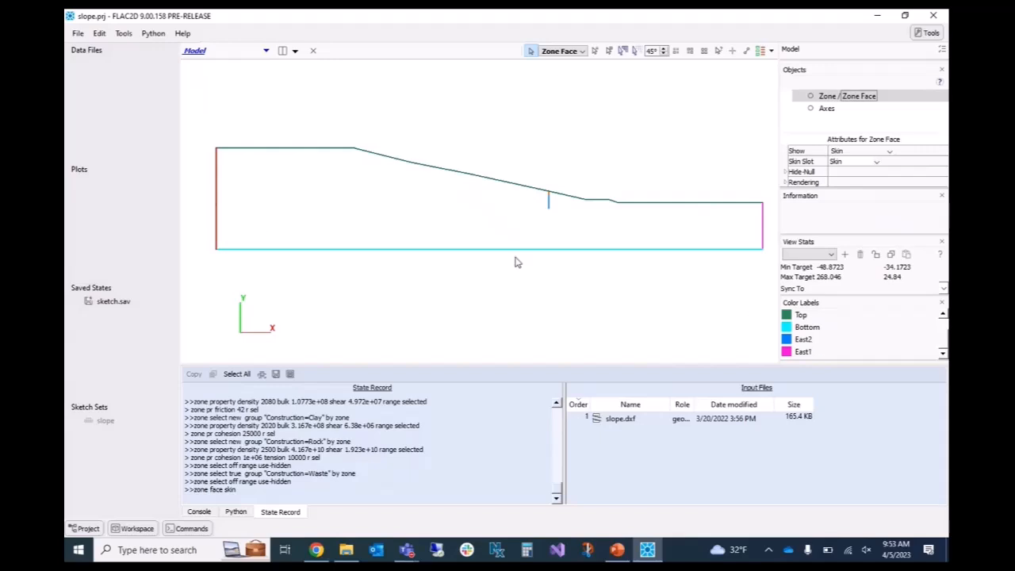
pyautogui.moveTo(219, 213)
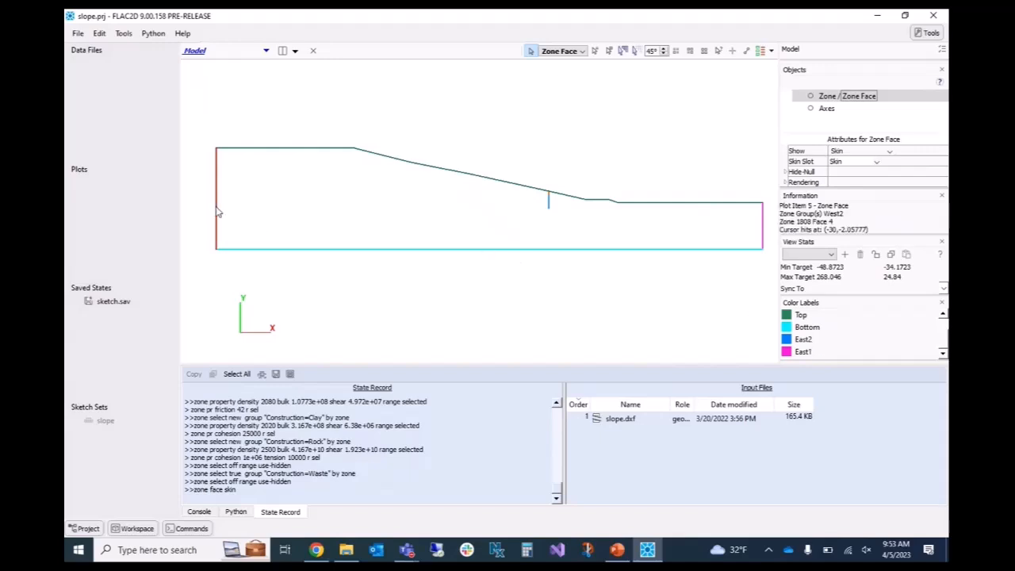
pyautogui.moveTo(766, 229)
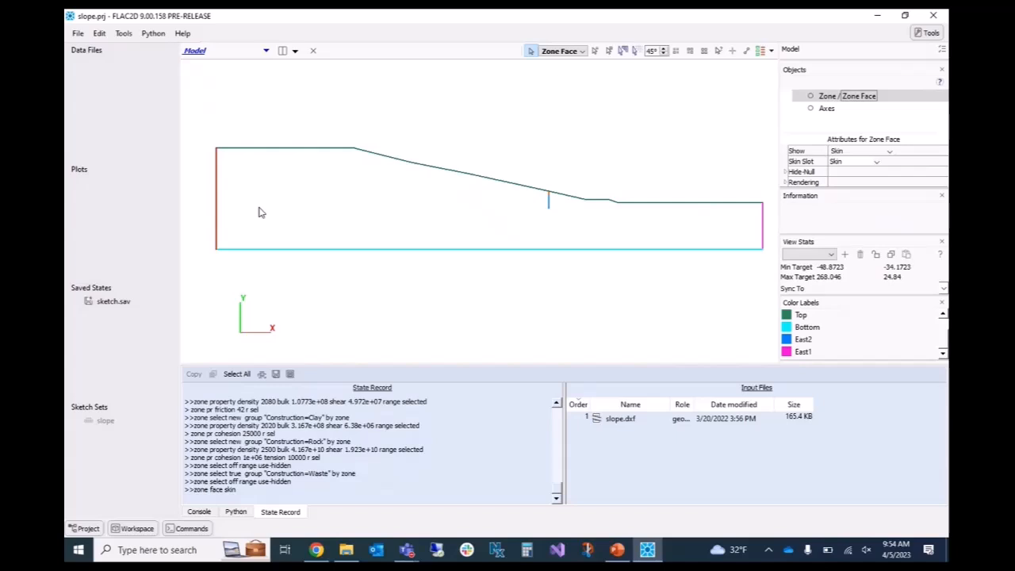
pyautogui.moveTo(220, 208)
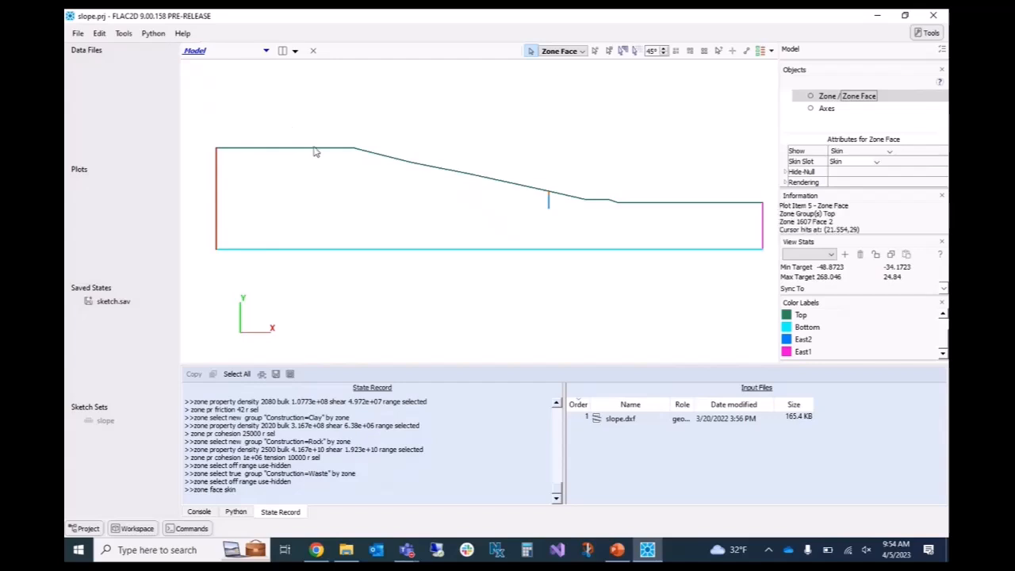
# - Save the project together with its model state, naming the state file model in the 1_landfill_slope folder
pyautogui.click(78, 36)
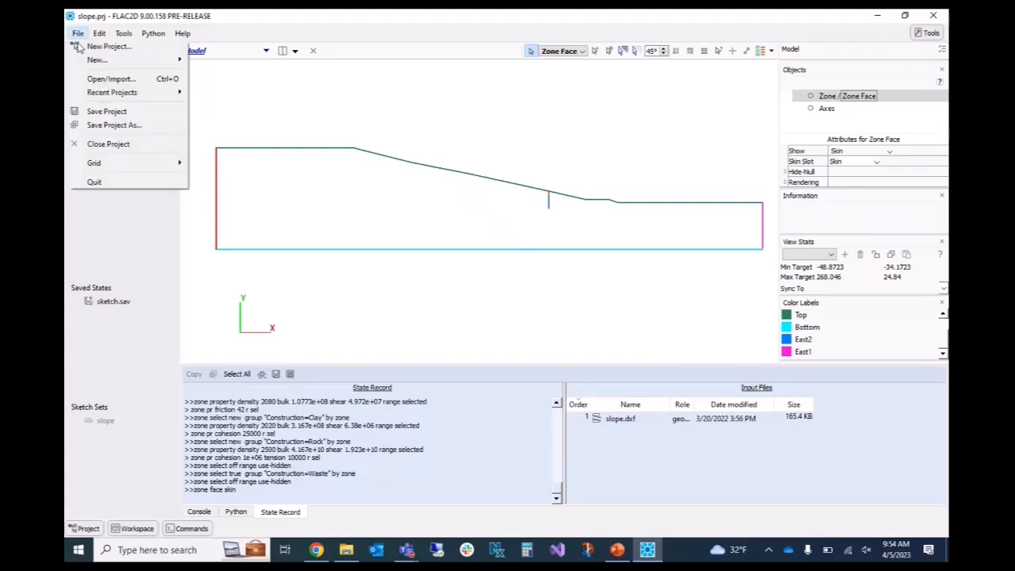
pyautogui.click(106, 112)
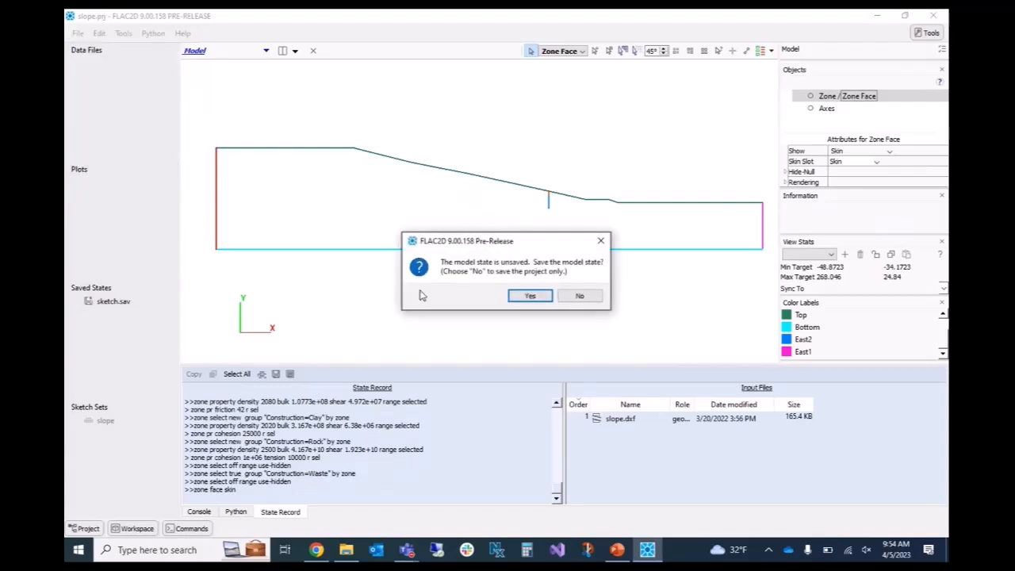
pyautogui.click(528, 296)
pyautogui.write('model')
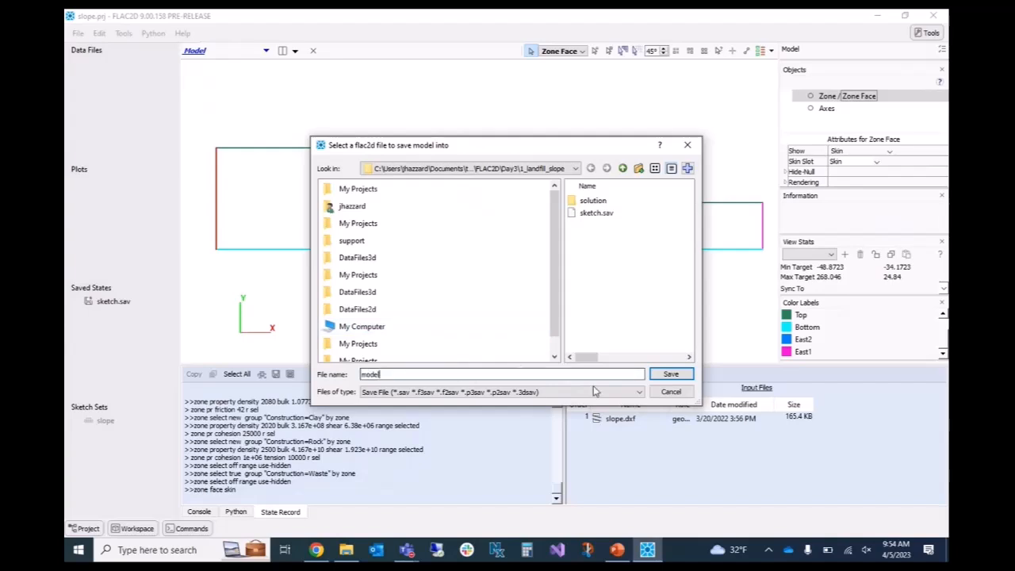
pyautogui.click(671, 373)
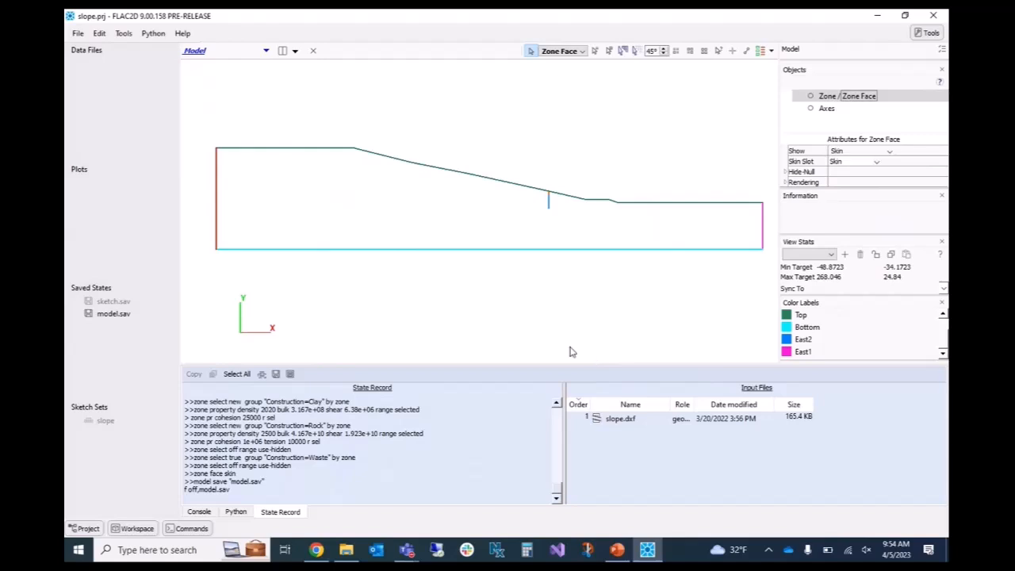